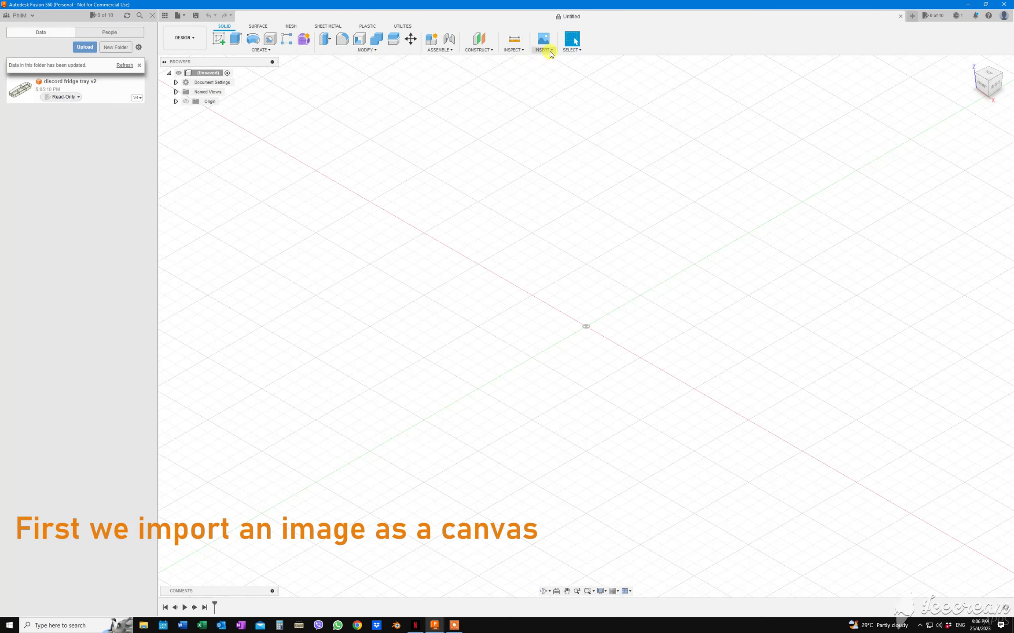
- Load the photo Insert tray 2.jpg from the computer as a new canvas image
{"action": "left_click", "coordinate": [550, 52]}
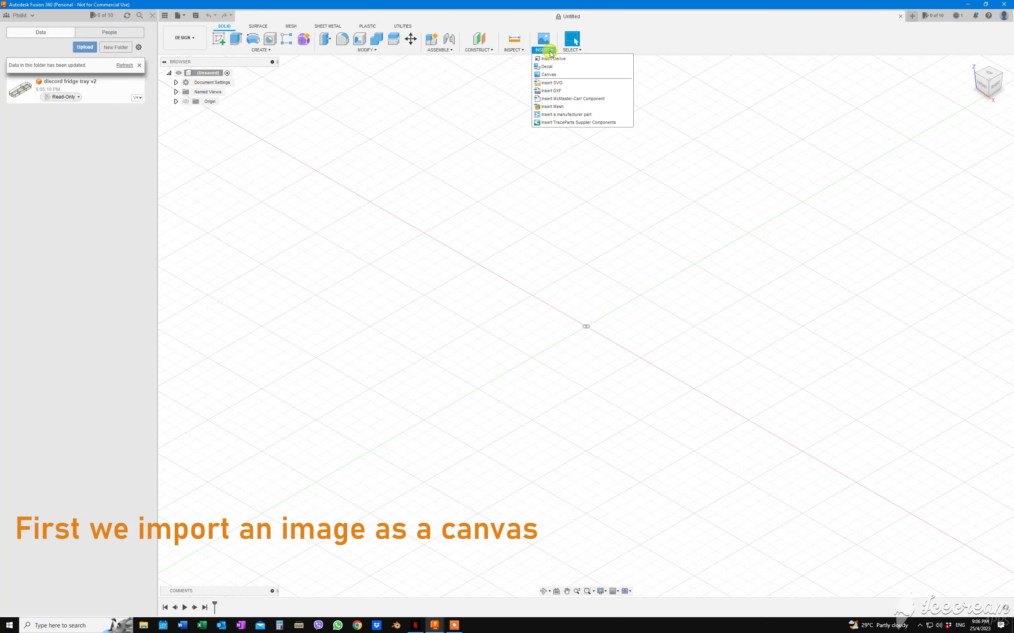
{"action": "left_click", "coordinate": [549, 75]}
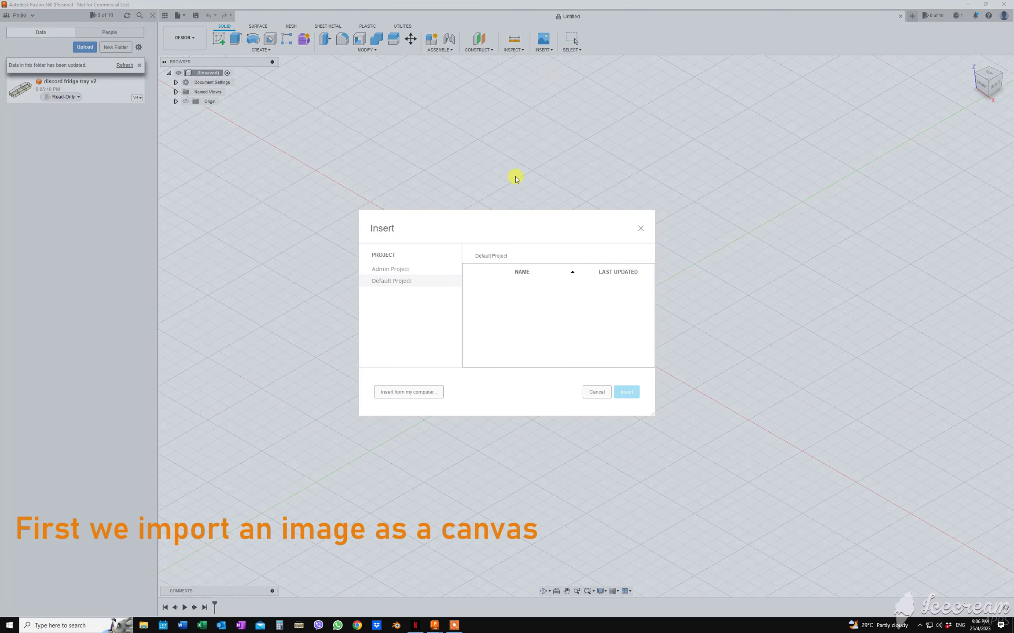
{"action": "left_click", "coordinate": [418, 393]}
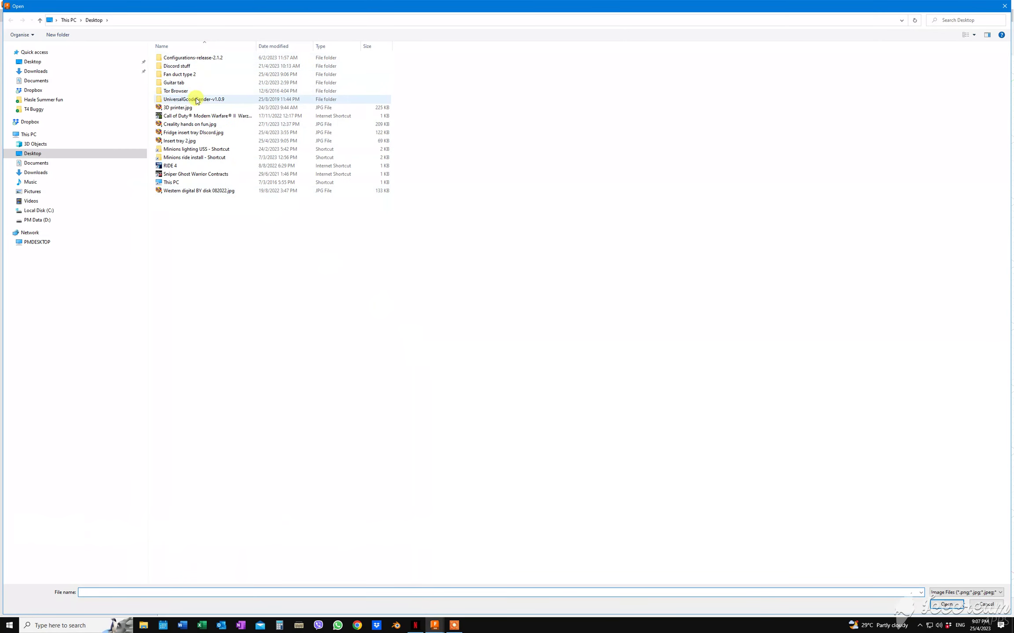
{"action": "left_click", "coordinate": [190, 141]}
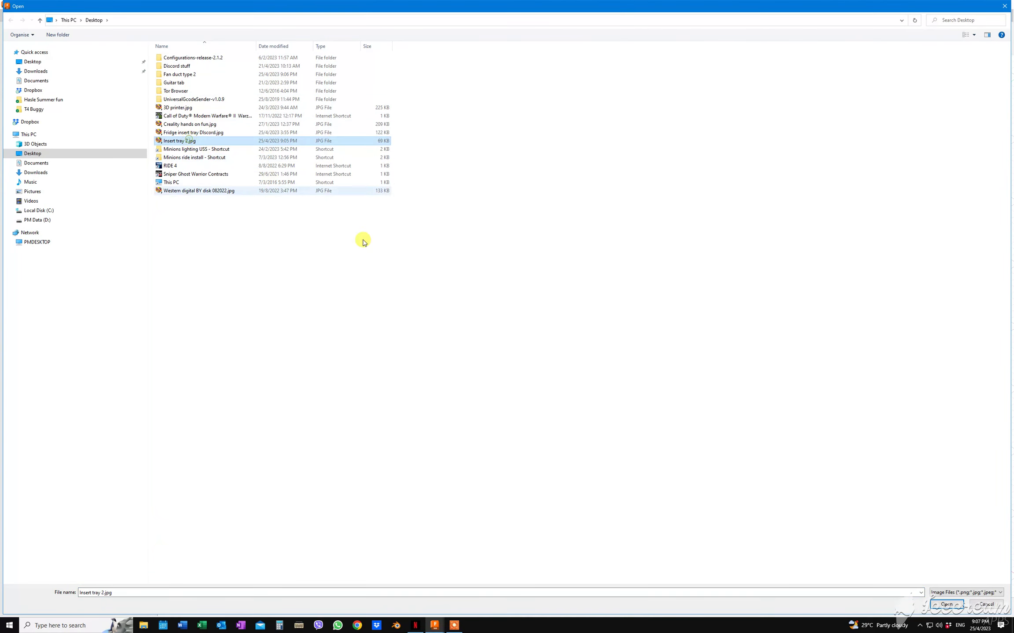
{"action": "left_click", "coordinate": [947, 605]}
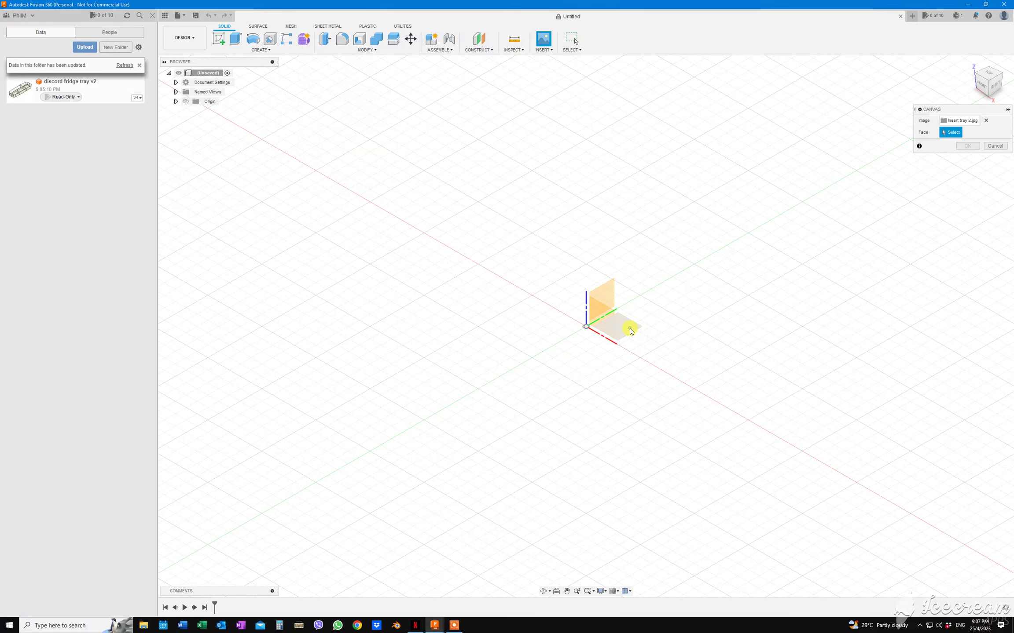
- Place the tray photo canvas on the XY plane at scale 4.141 and view it from the top
{"action": "left_click", "coordinate": [630, 331]}
{"action": "left_click_drag", "start_coordinate": [613, 325], "coordinate": [741, 330]}
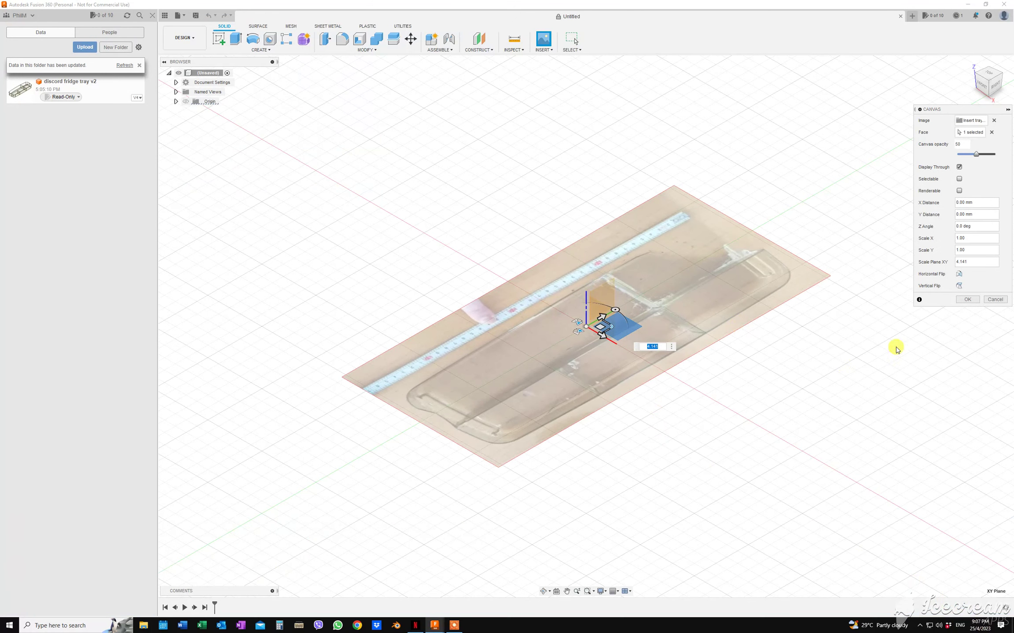
{"action": "left_click", "coordinate": [969, 299]}
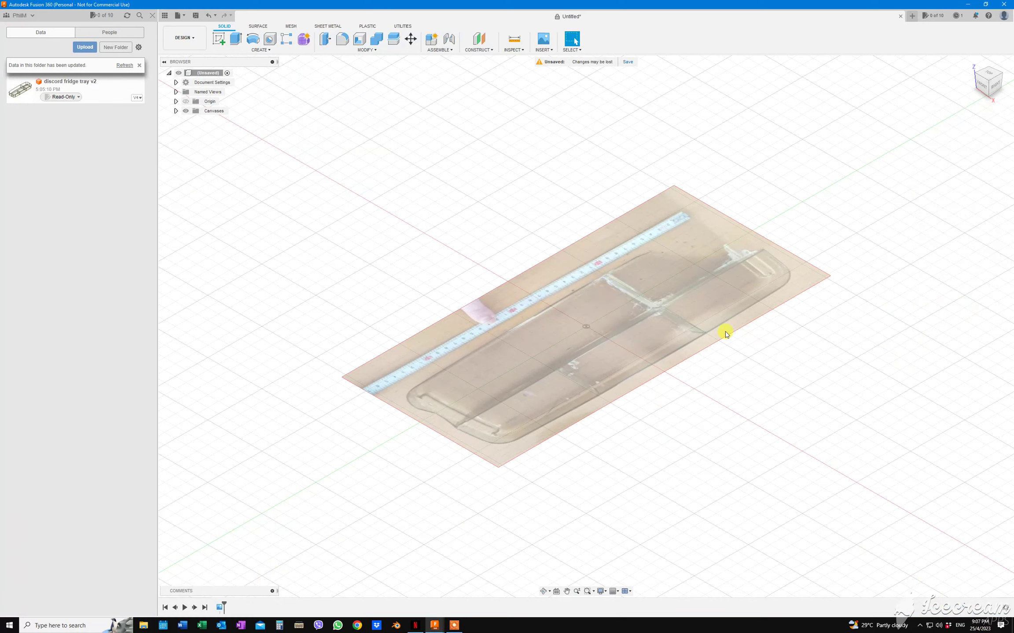
{"action": "left_click", "coordinate": [989, 75]}
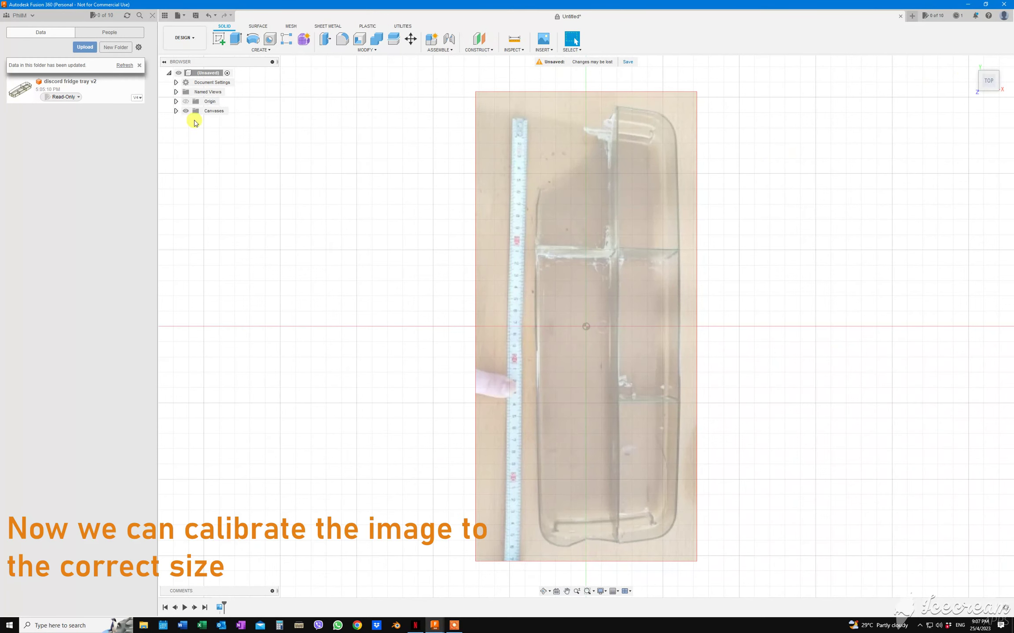
- Start calibrating the Insert tray 2 canvas by marking two points on the tape measure
{"action": "left_click", "coordinate": [176, 111]}
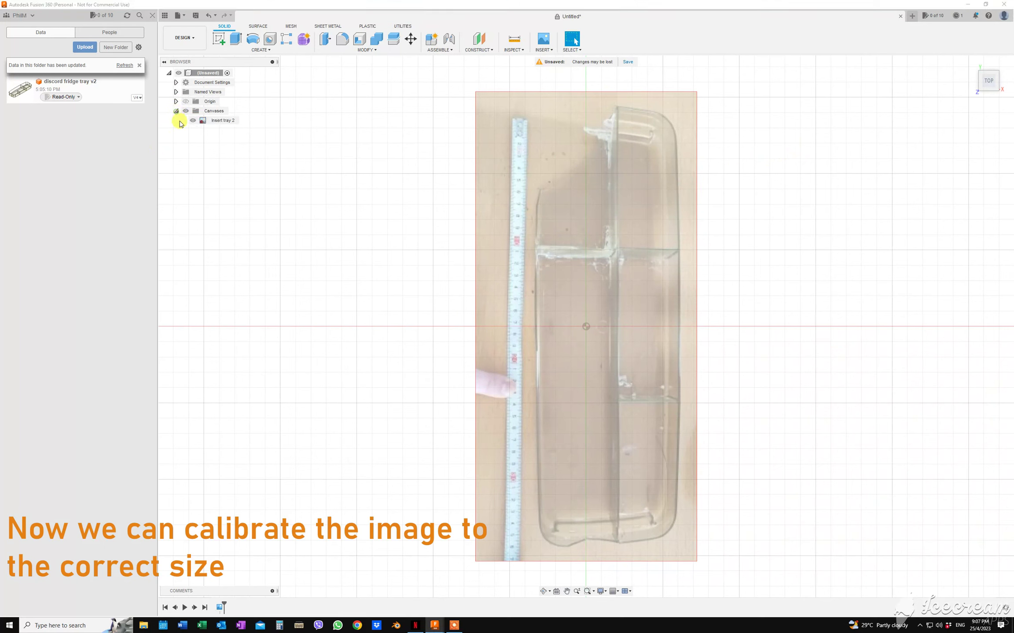
{"action": "right_click", "coordinate": [216, 123]}
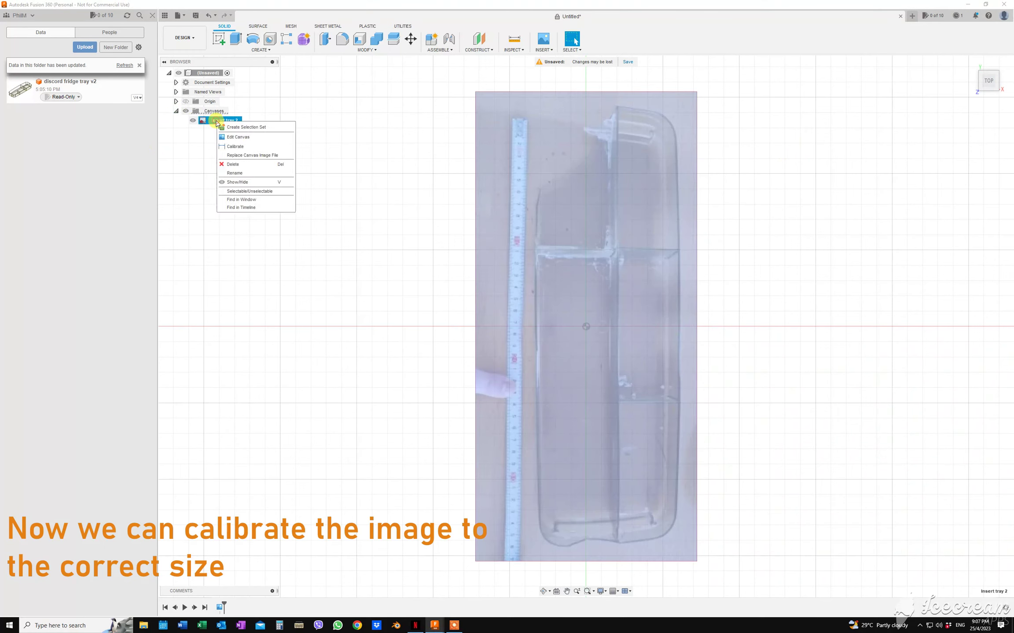
{"action": "left_click", "coordinate": [236, 147]}
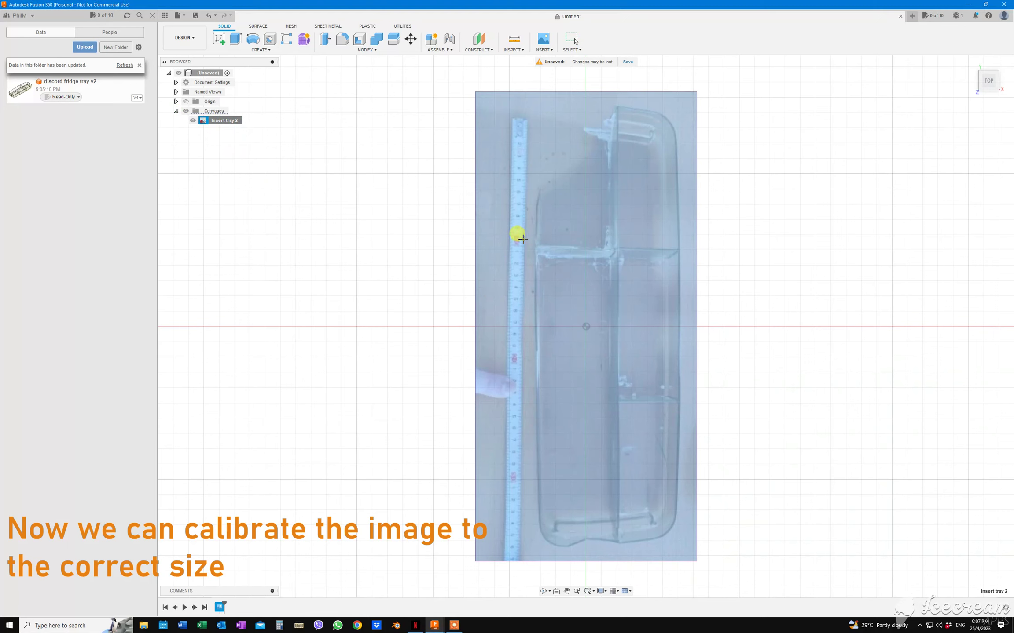
{"action": "left_click", "coordinate": [523, 239]}
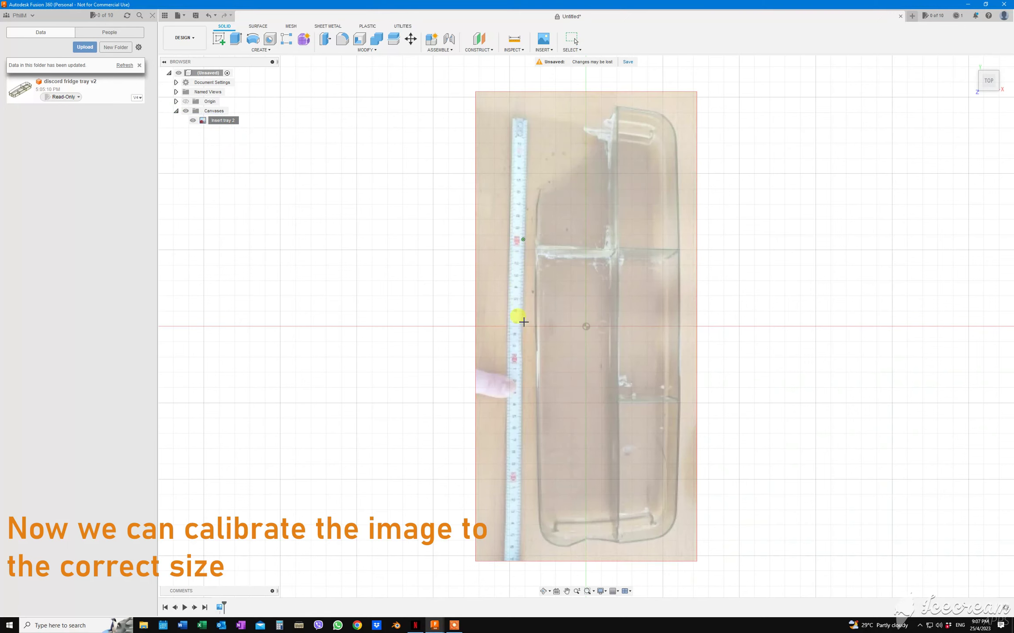
{"action": "left_click", "coordinate": [520, 357]}
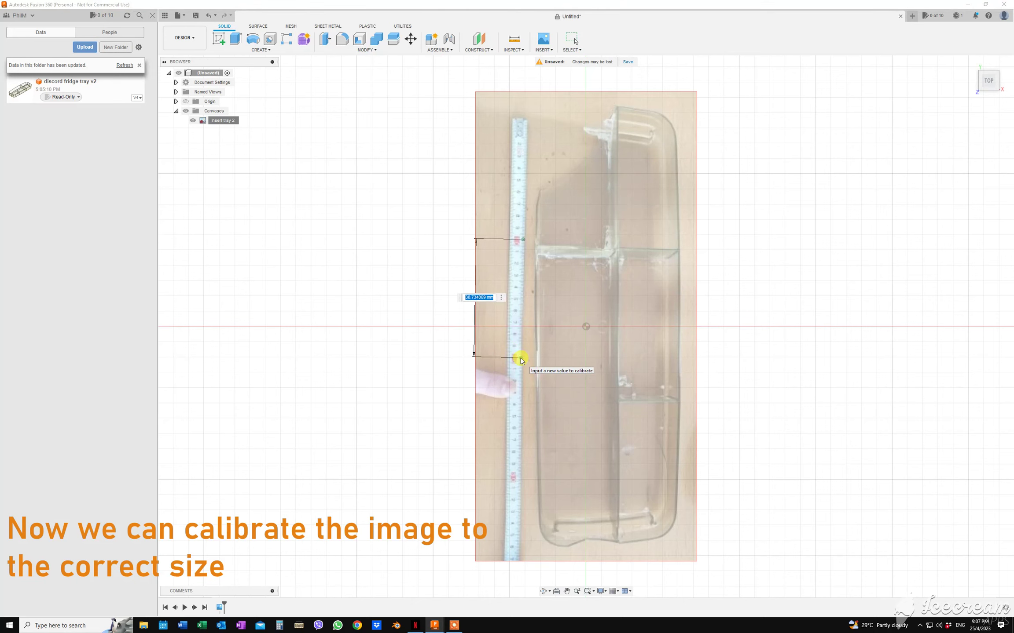
- Set the marked tape-measure span to 100 mm and zoom out on the canvas
{"action": "type", "text": "0"}
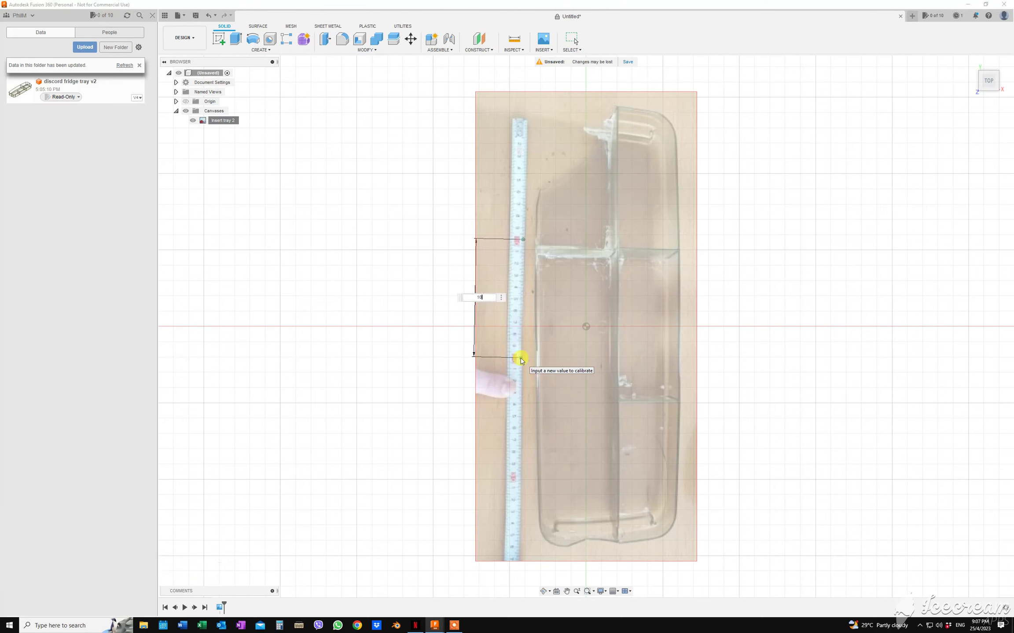
{"action": "key", "text": "Return"}
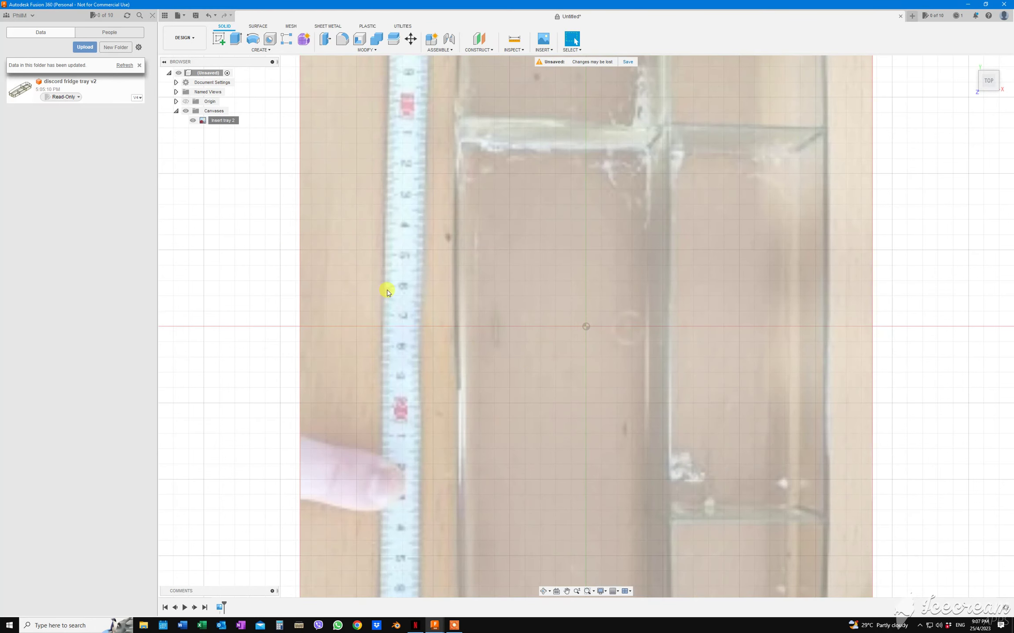
{"action": "scroll", "coordinate": [387, 292], "scroll_direction": "down", "scroll_amount": 2}
{"action": "scroll", "coordinate": [387, 293], "scroll_direction": "down", "scroll_amount": 1}
{"action": "scroll", "coordinate": [388, 293], "scroll_direction": "down", "scroll_amount": 1}
{"action": "scroll", "coordinate": [387, 293], "scroll_direction": "down", "scroll_amount": 1}
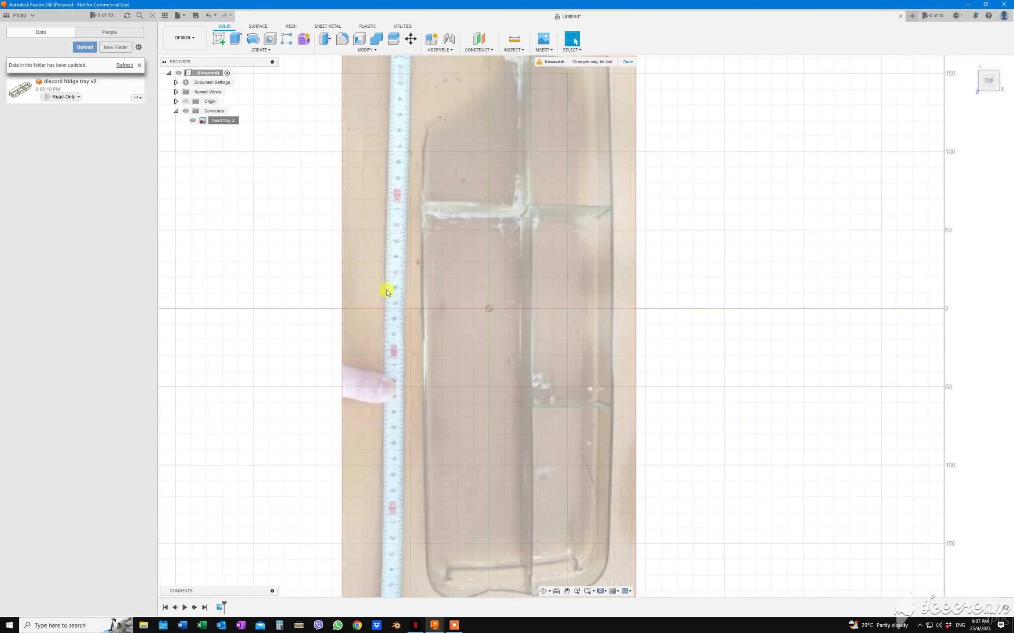
{"action": "scroll", "coordinate": [387, 293], "scroll_direction": "down", "scroll_amount": 1}
{"action": "scroll", "coordinate": [387, 293], "scroll_direction": "down", "scroll_amount": 1}
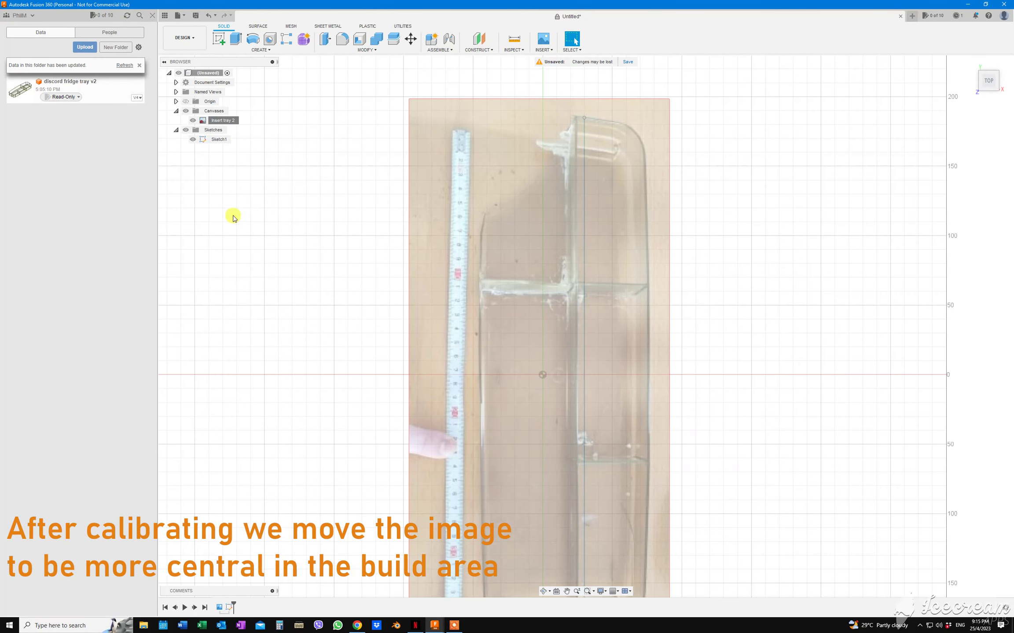
- Move the tray canvas -23.626 mm along X so the tray sits near the origin
{"action": "right_click", "coordinate": [227, 121]}
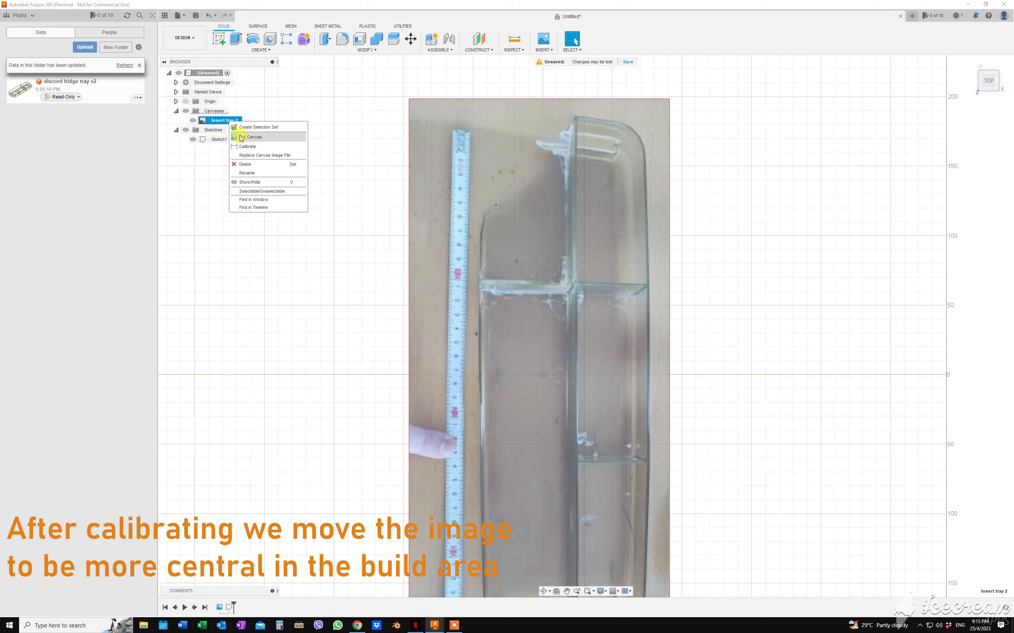
{"action": "left_click", "coordinate": [242, 137]}
{"action": "left_click_drag", "start_coordinate": [555, 371], "coordinate": [527, 374]}
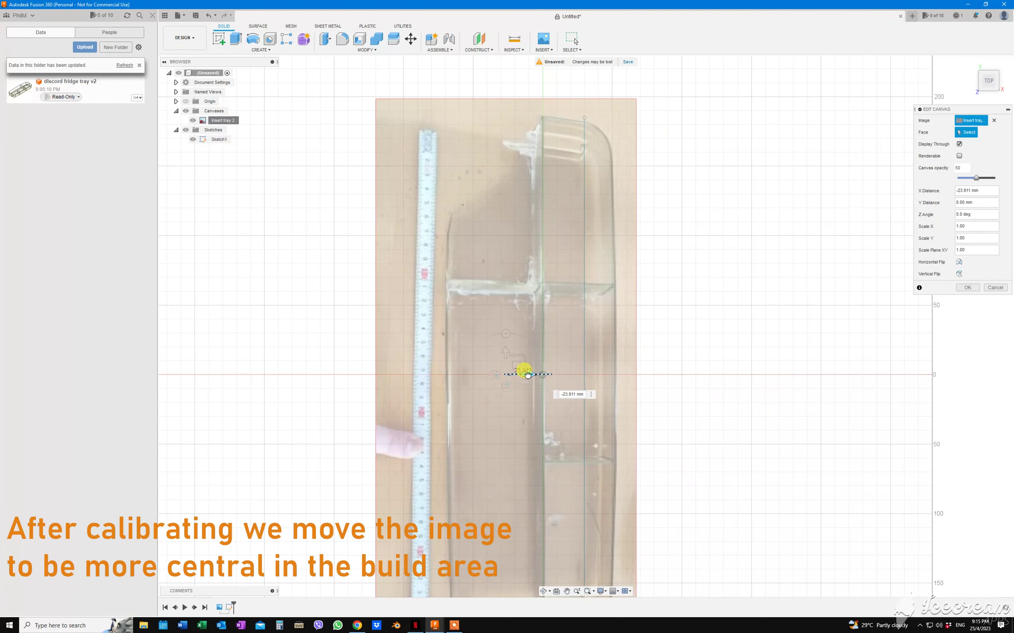
{"action": "left_click_drag", "start_coordinate": [527, 374], "coordinate": [528, 375]}
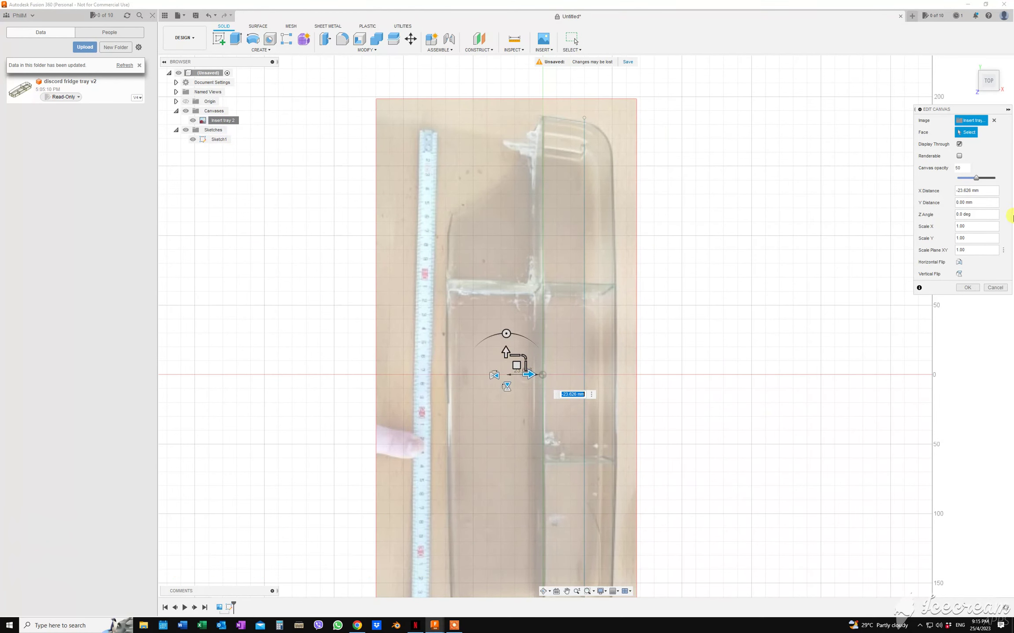
{"action": "left_click", "coordinate": [970, 288]}
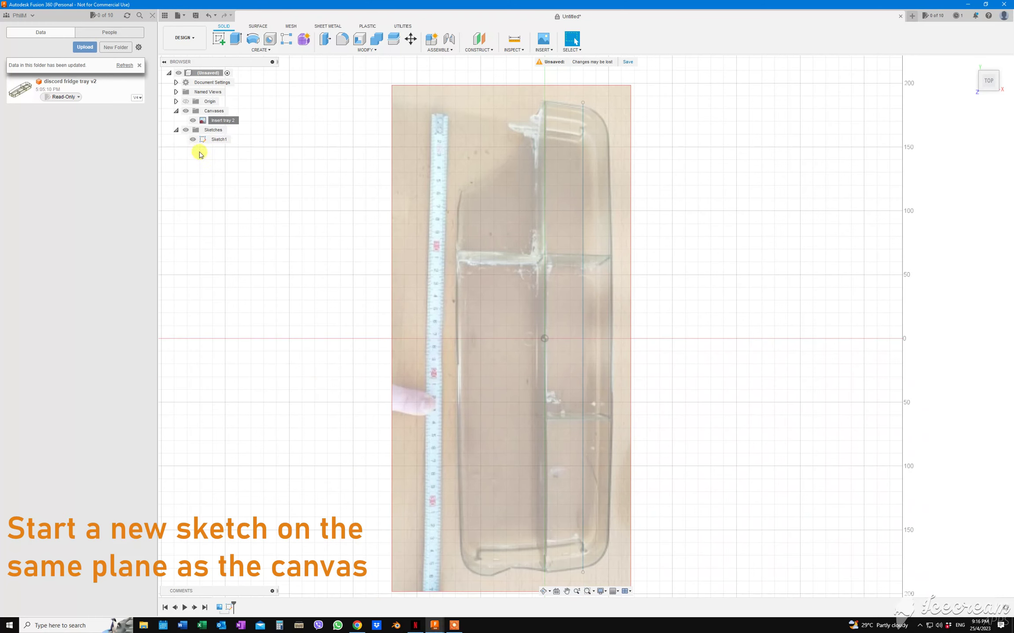
- Start a sketch on the XY plane with a vertical line from the origin to the tray's top
{"action": "left_click", "coordinate": [221, 40]}
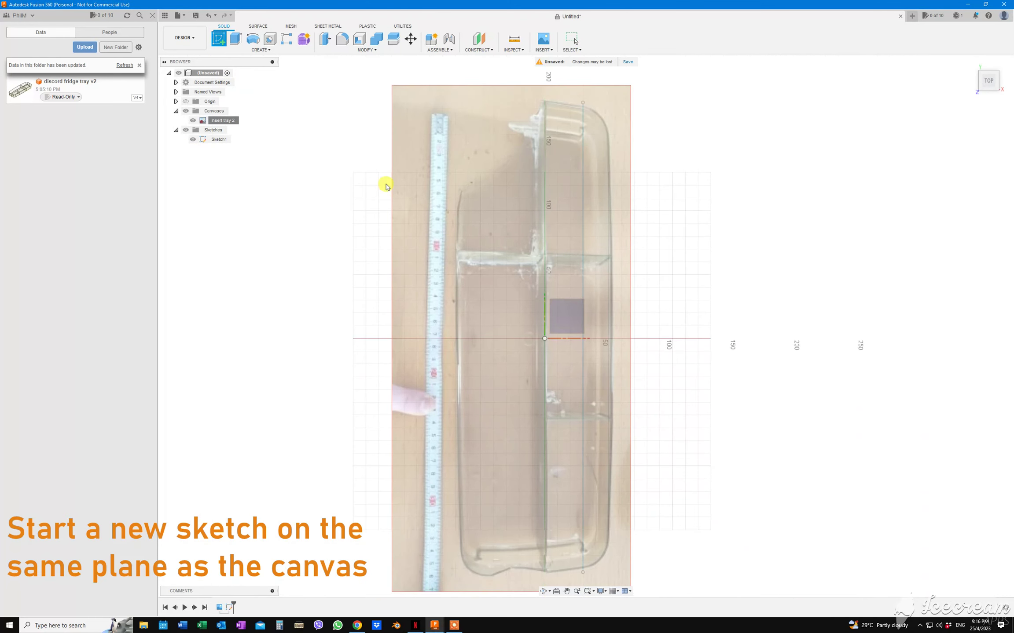
{"action": "left_click", "coordinate": [573, 319]}
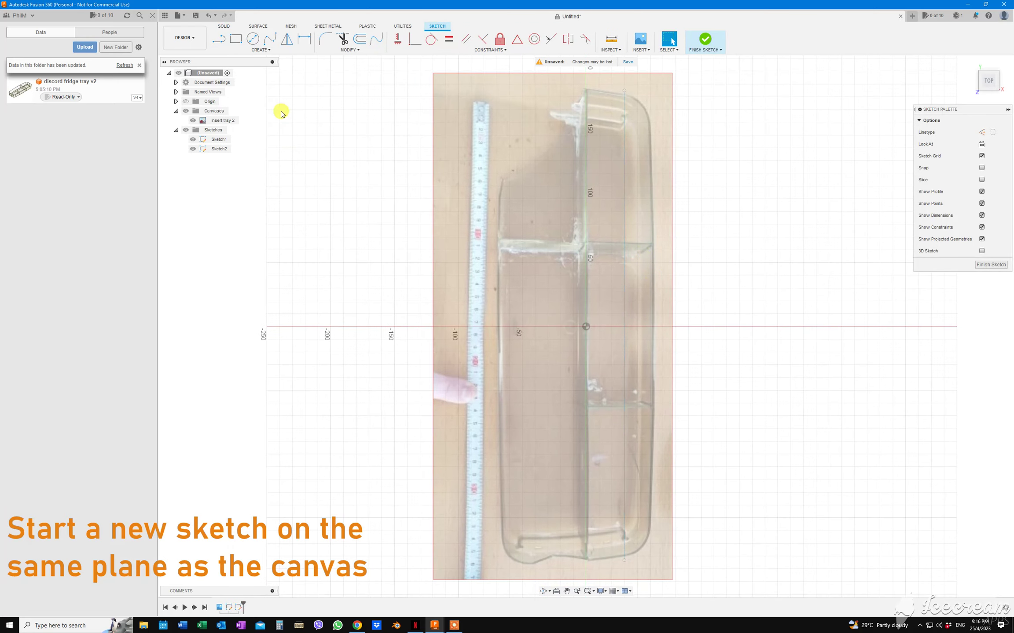
{"action": "left_click", "coordinate": [218, 40]}
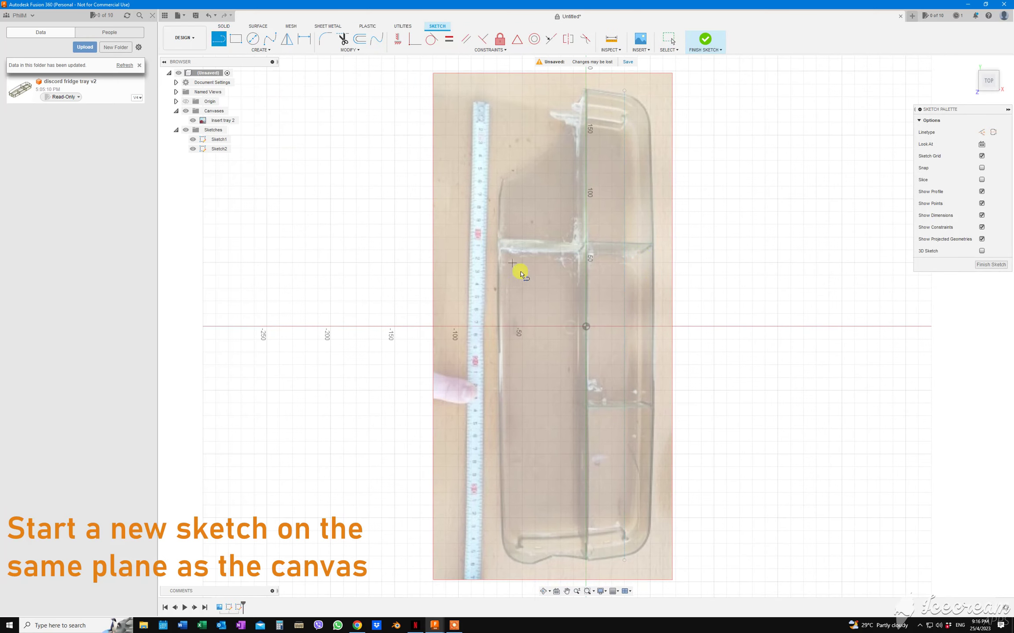
{"action": "left_click", "coordinate": [584, 321]}
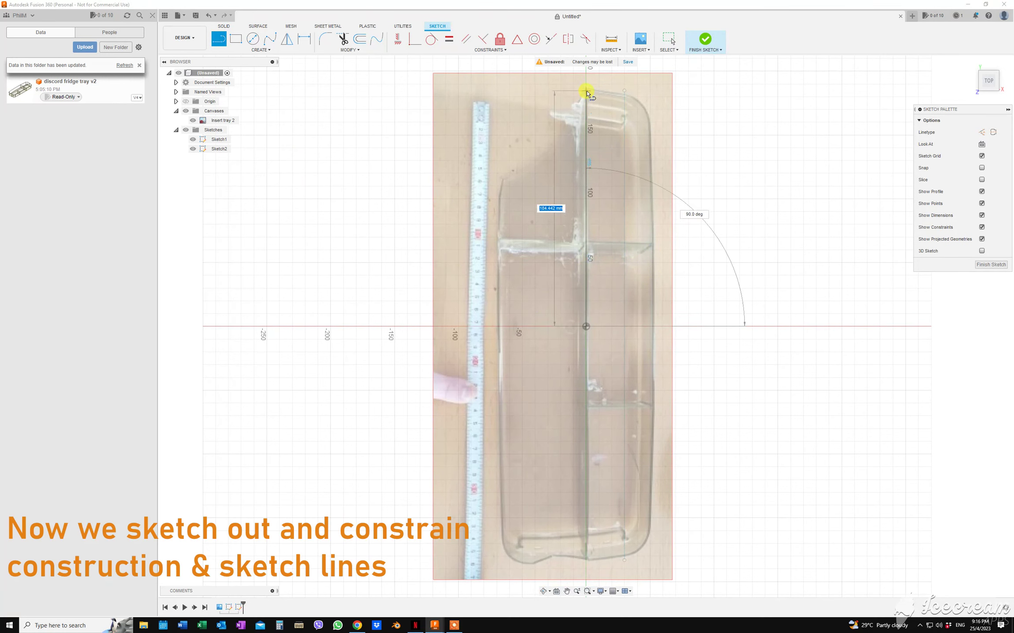
{"action": "left_click", "coordinate": [587, 93]}
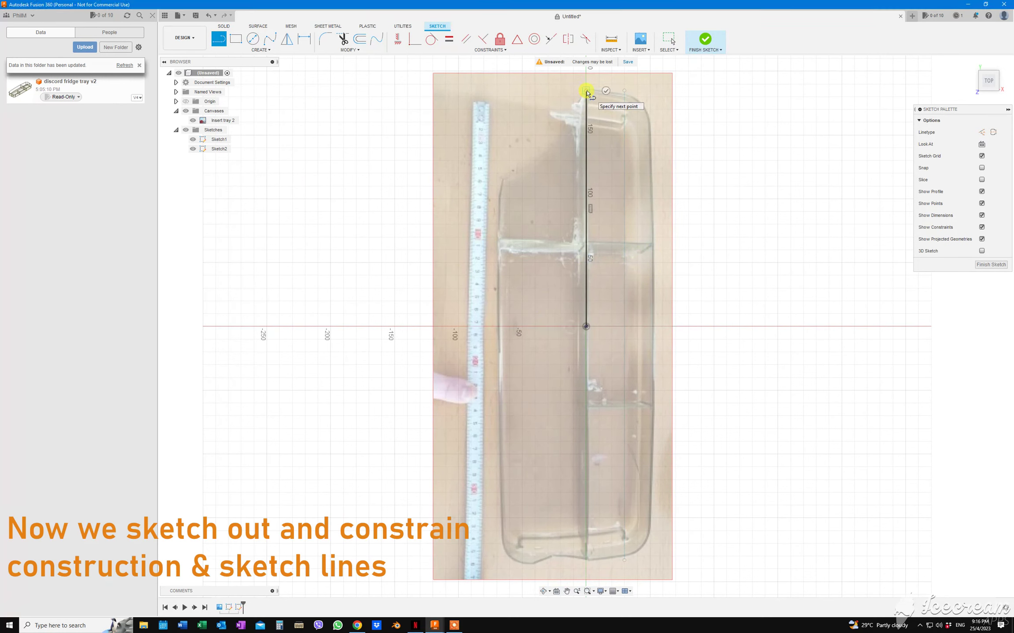
{"action": "key", "text": "Escape"}
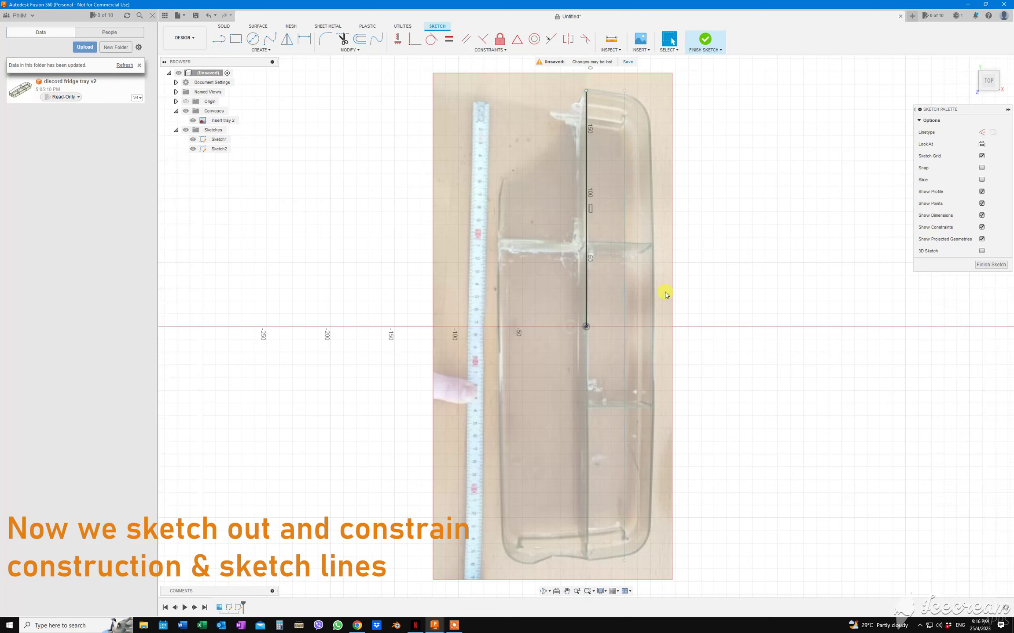
- Draw a 52.388 mm horizontal line from the origin to the tray's right edge
{"action": "key", "text": "l"}
{"action": "left_click", "coordinate": [585, 327]}
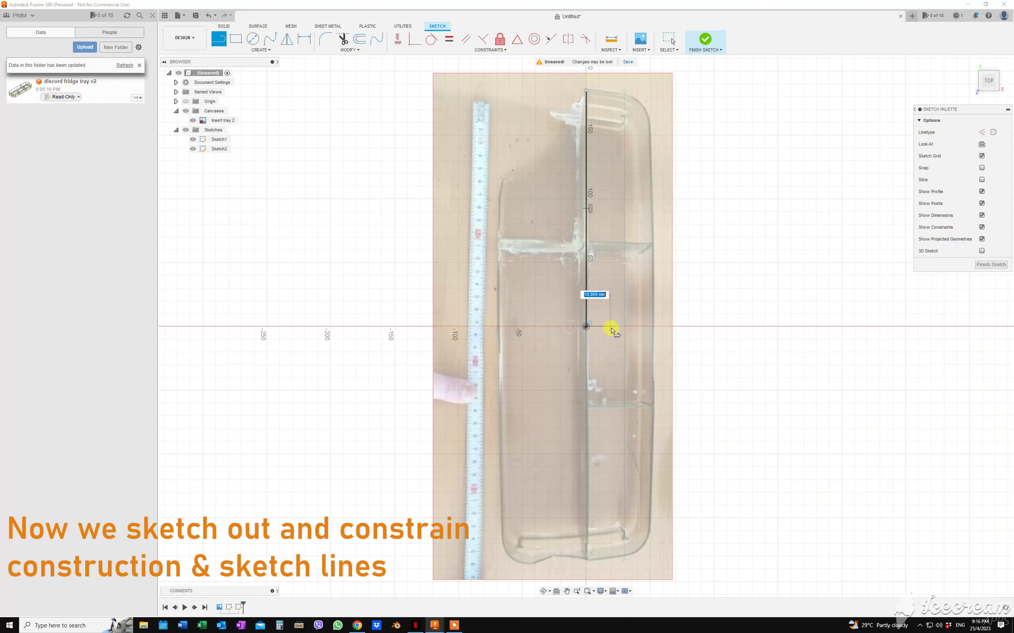
{"action": "left_click", "coordinate": [652, 327]}
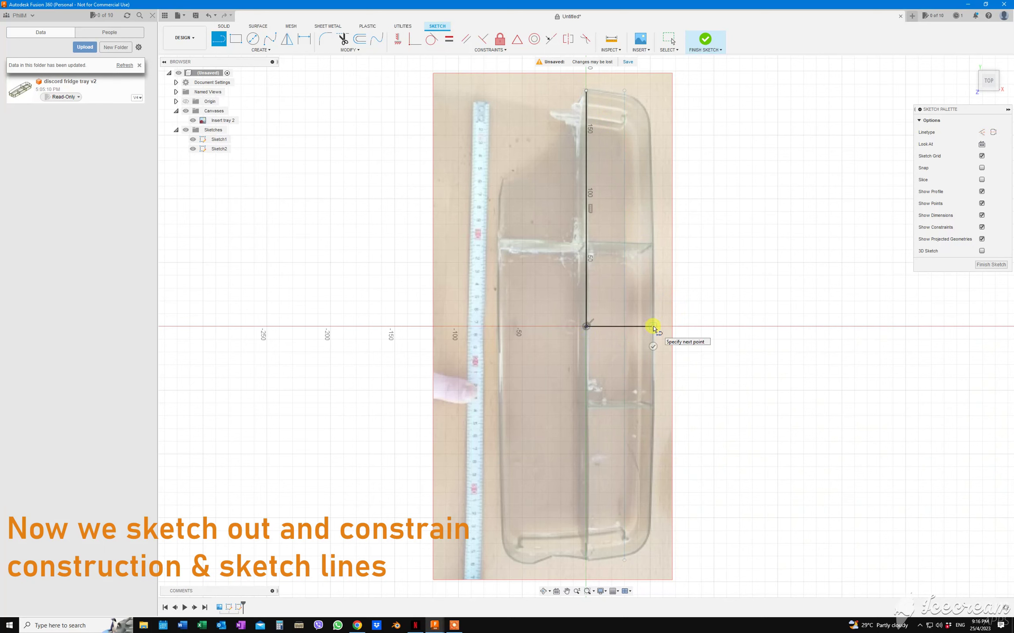
{"action": "key", "text": "Escape"}
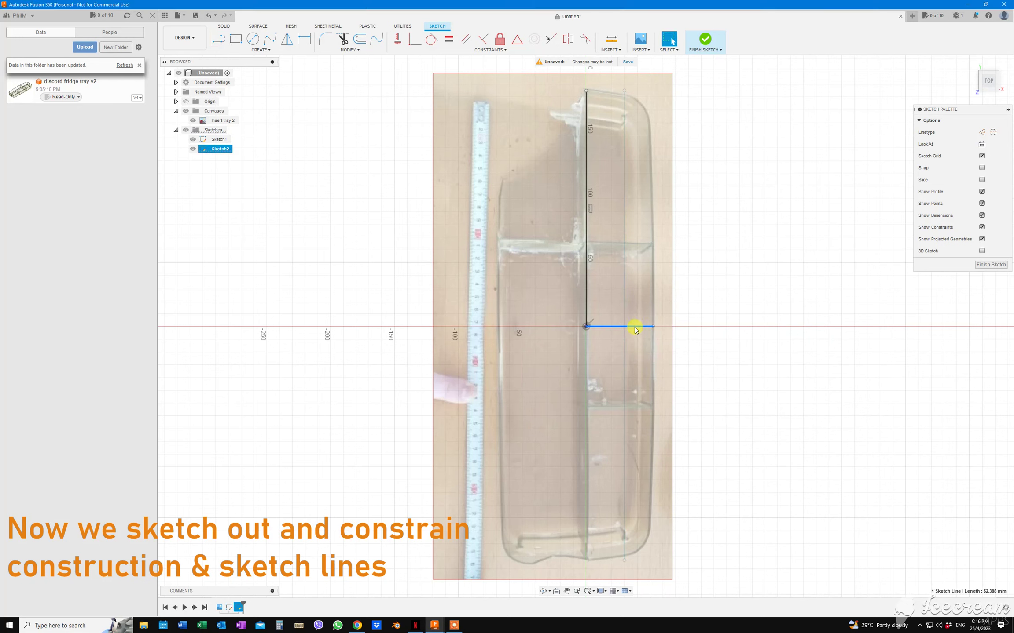
- Add a 68.597 mm line left from the origin and make both horizontal lines construction lines
{"action": "right_click", "coordinate": [634, 327]}
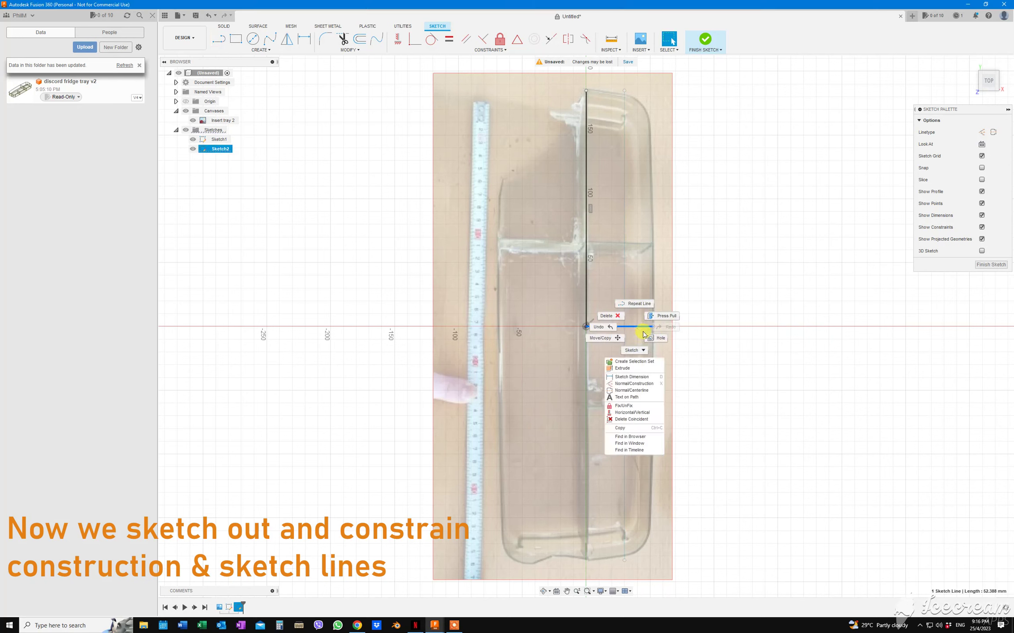
{"action": "left_click", "coordinate": [635, 384]}
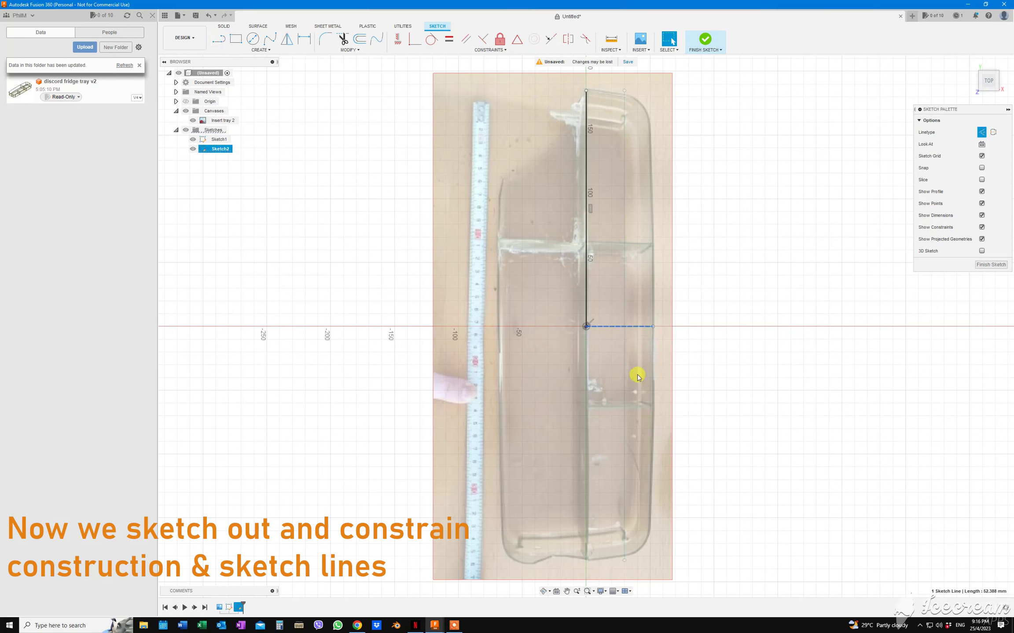
{"action": "key", "text": "l"}
{"action": "left_click", "coordinate": [586, 326]}
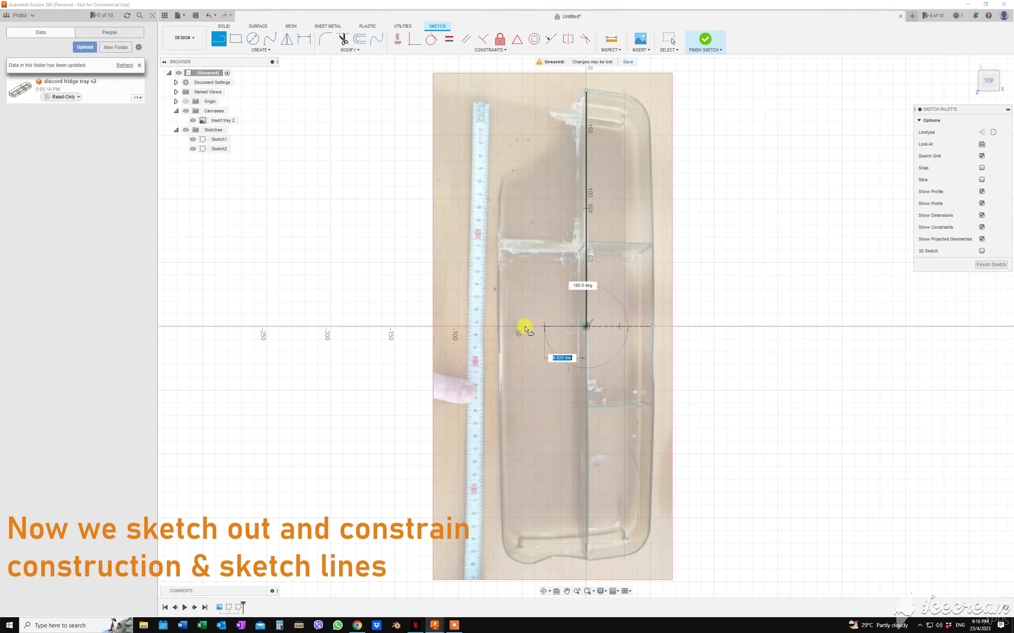
{"action": "left_click", "coordinate": [500, 326]}
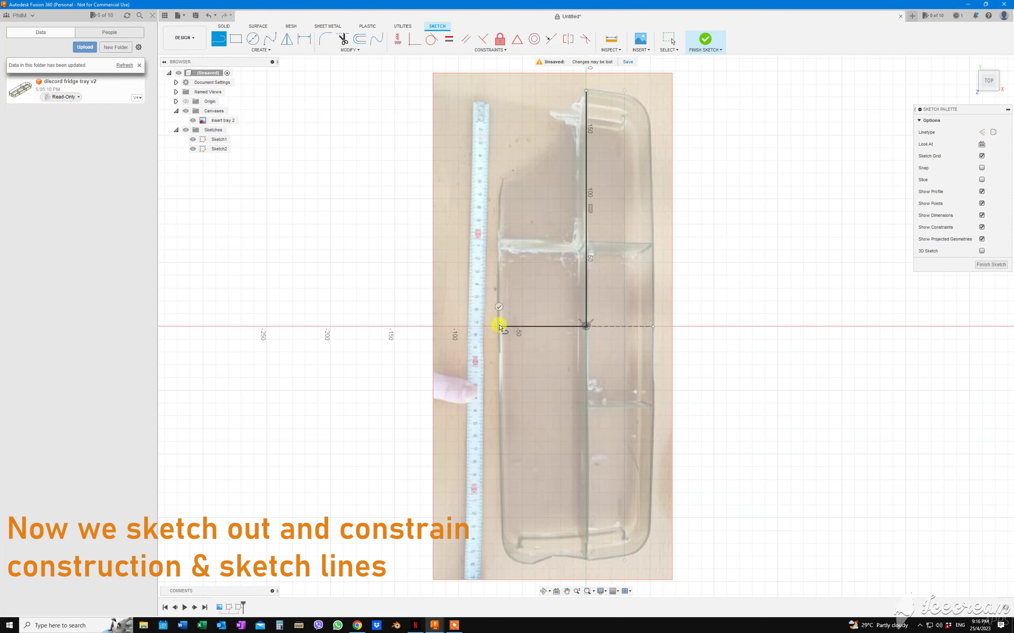
{"action": "key", "text": "Escape"}
{"action": "right_click", "coordinate": [514, 329]}
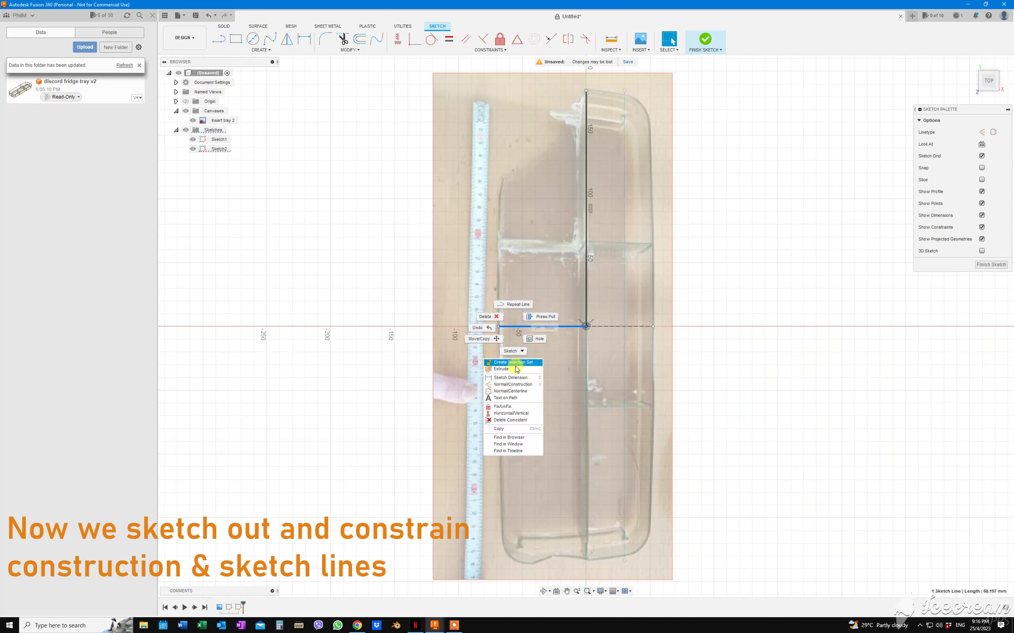
{"action": "left_click", "coordinate": [517, 386]}
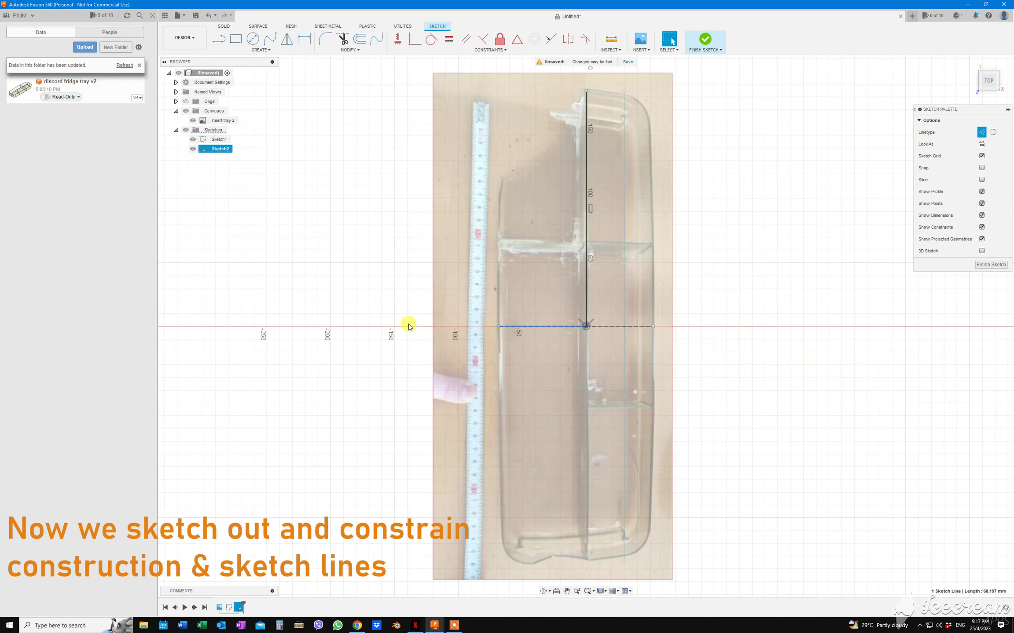
{"action": "left_click", "coordinate": [350, 282]}
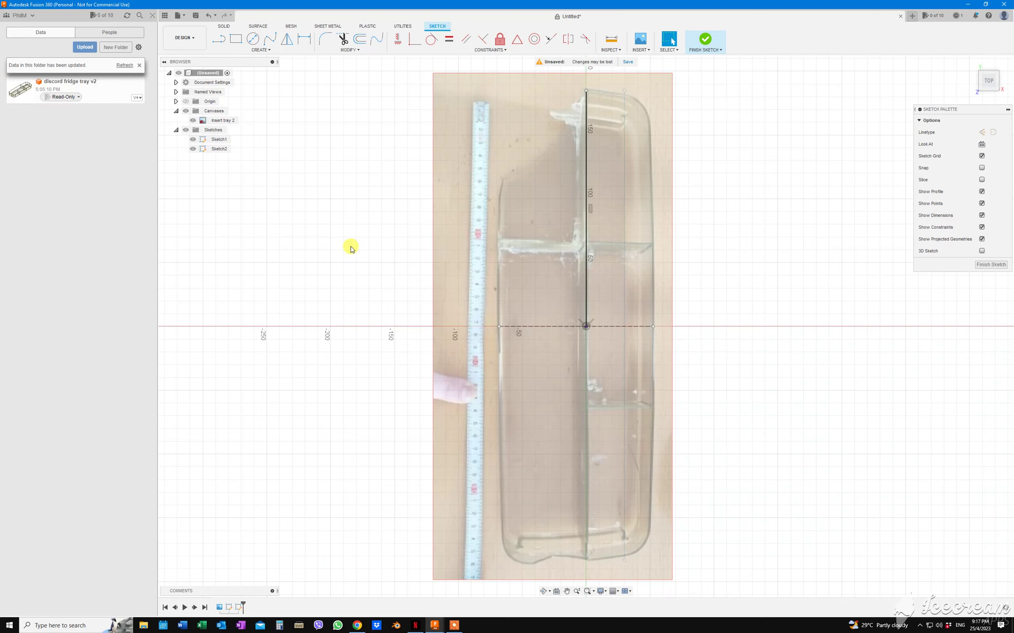
- Dimension the horizontal construction line to 122 mm
{"action": "key", "text": "d"}
{"action": "left_click", "coordinate": [499, 326]}
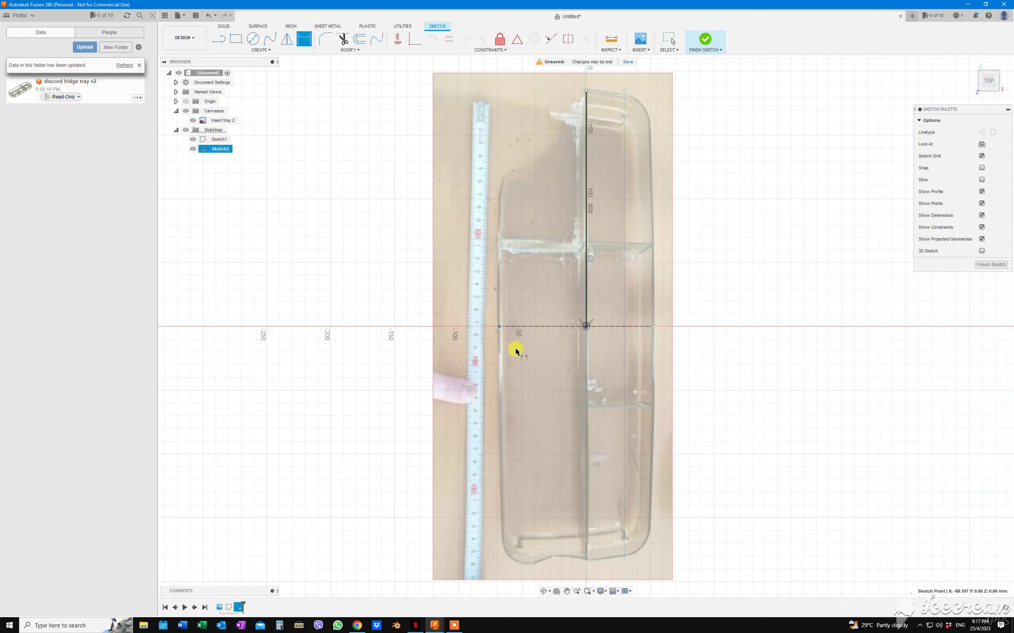
{"action": "left_click", "coordinate": [653, 327]}
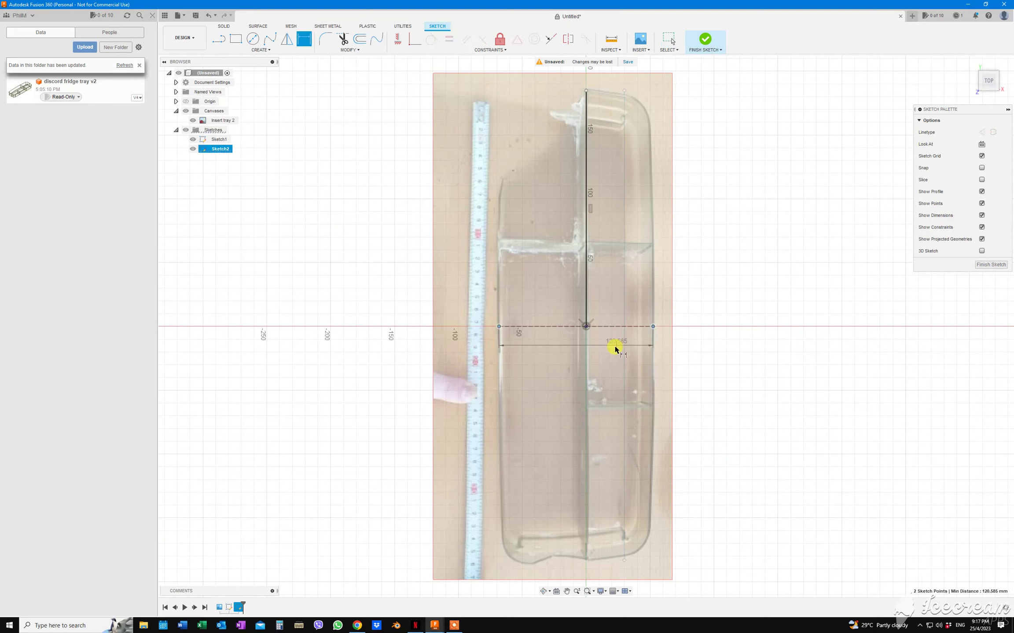
{"action": "left_click", "coordinate": [612, 346]}
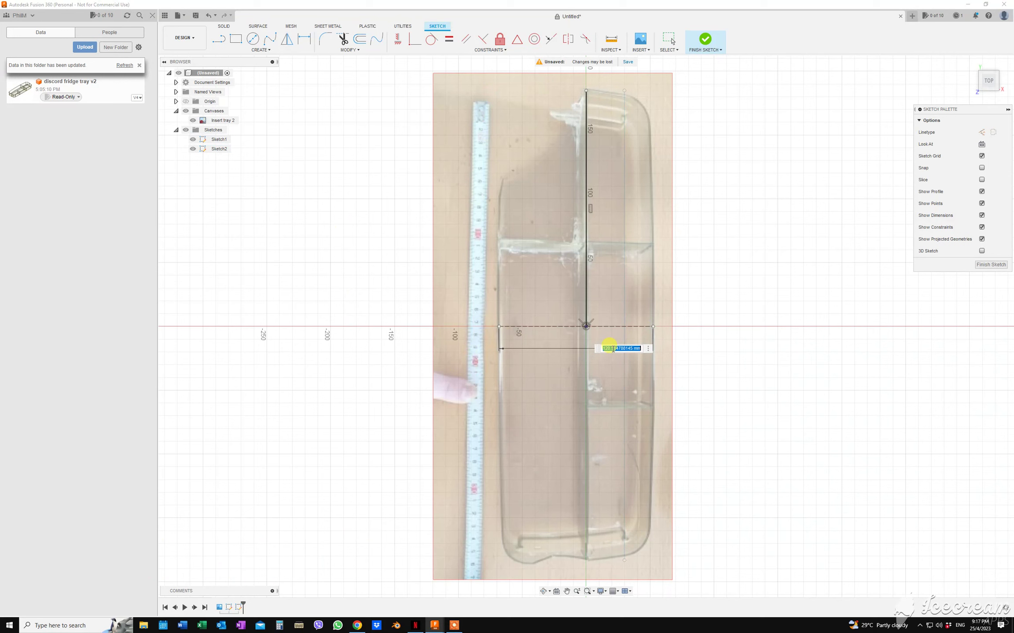
{"action": "type", "text": "120"}
{"action": "key", "text": "Return"}
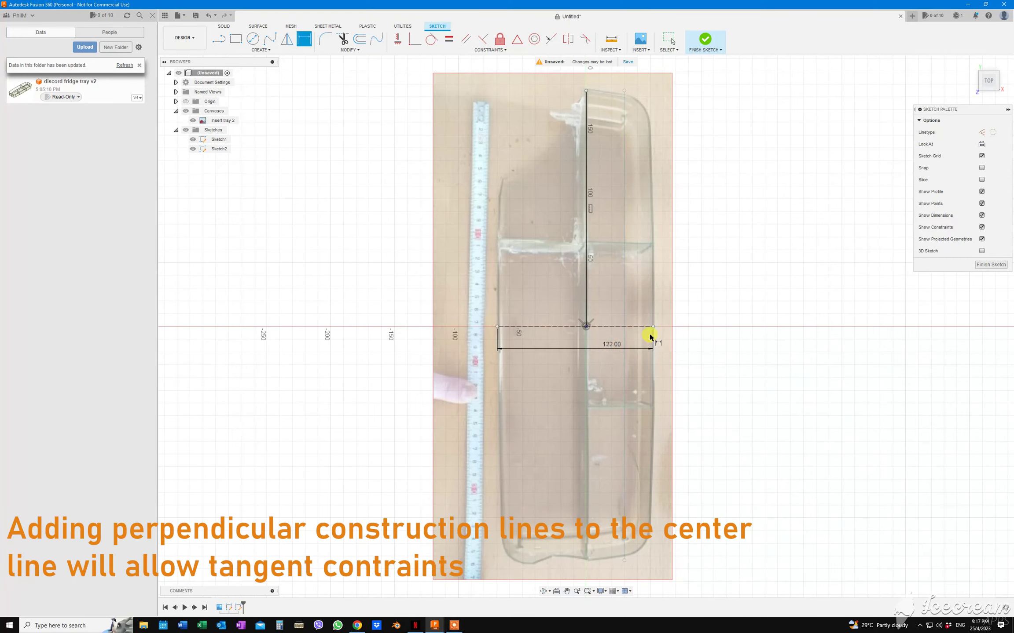
{"action": "key", "text": "Escape"}
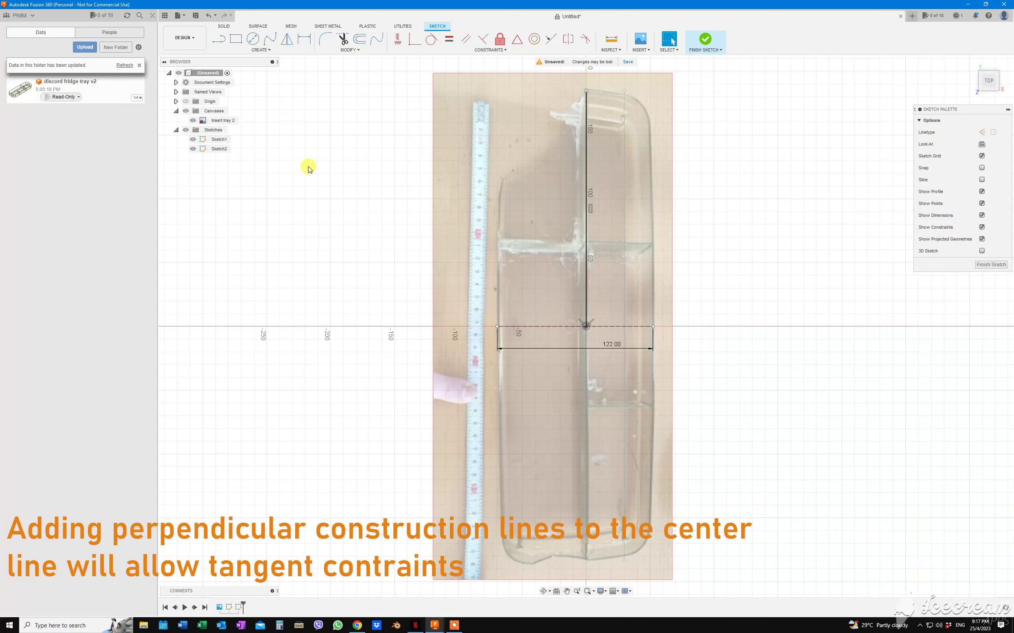
- Add short vertical construction lines dropping down from both ends of the 122 mm line
{"action": "key", "text": "l"}
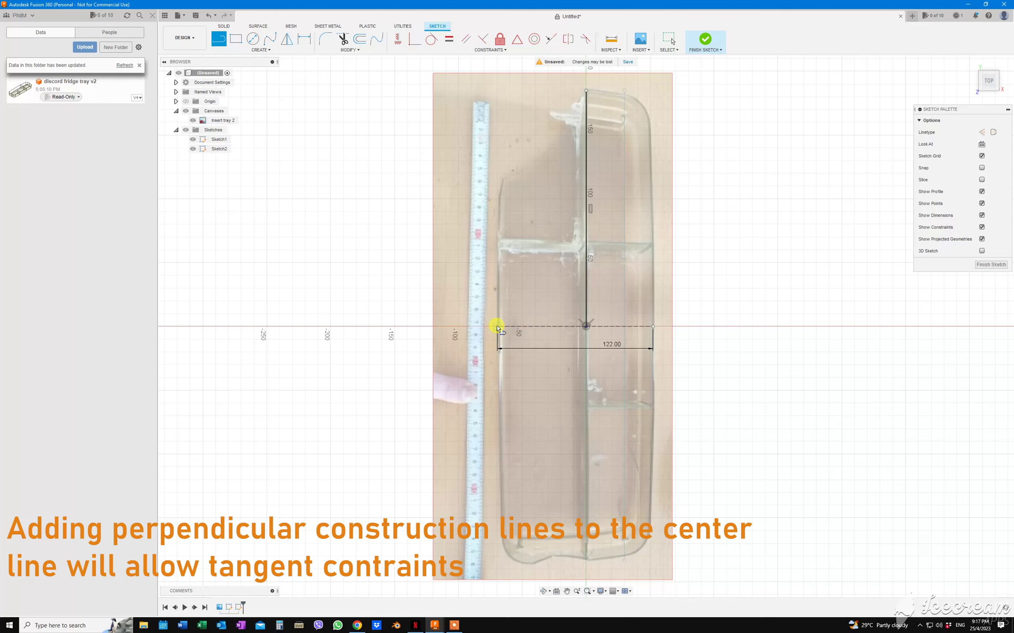
{"action": "left_click", "coordinate": [496, 327]}
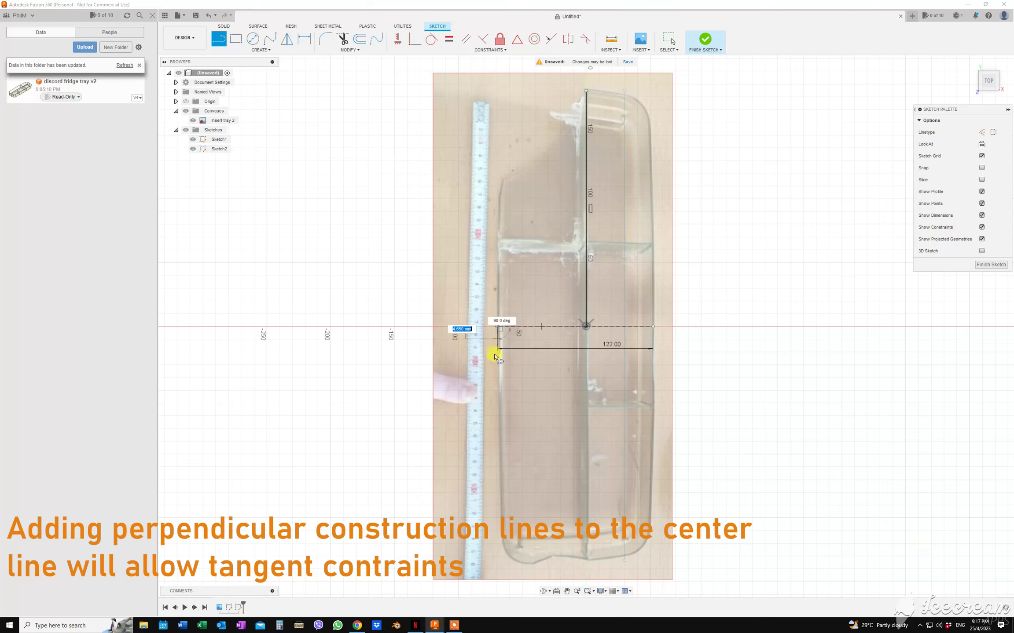
{"action": "left_click", "coordinate": [497, 395]}
{"action": "key", "text": "Escape"}
{"action": "right_click", "coordinate": [497, 378]}
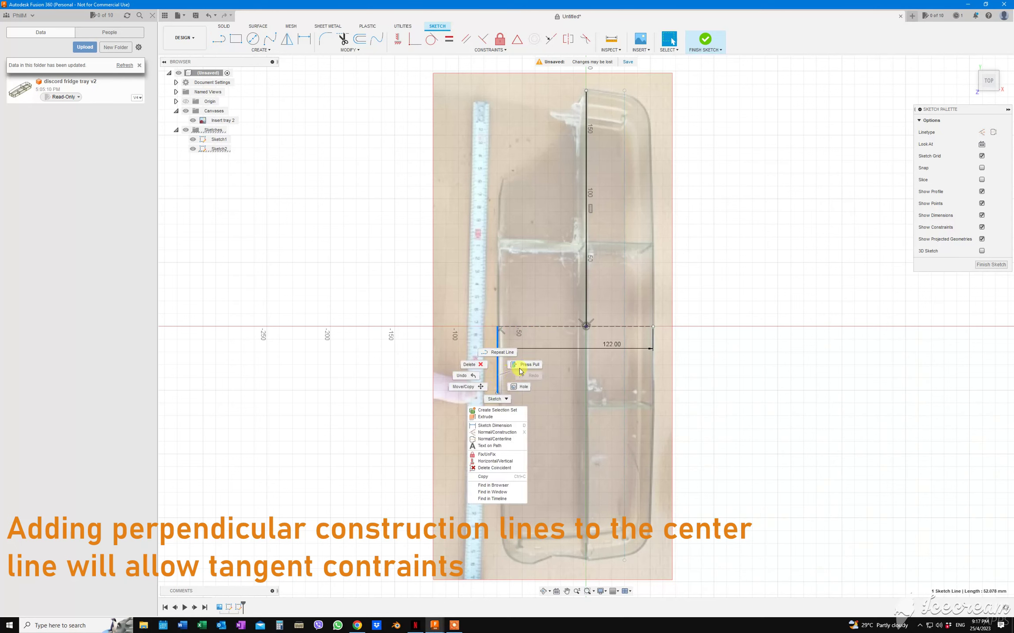
{"action": "left_click", "coordinate": [499, 433]}
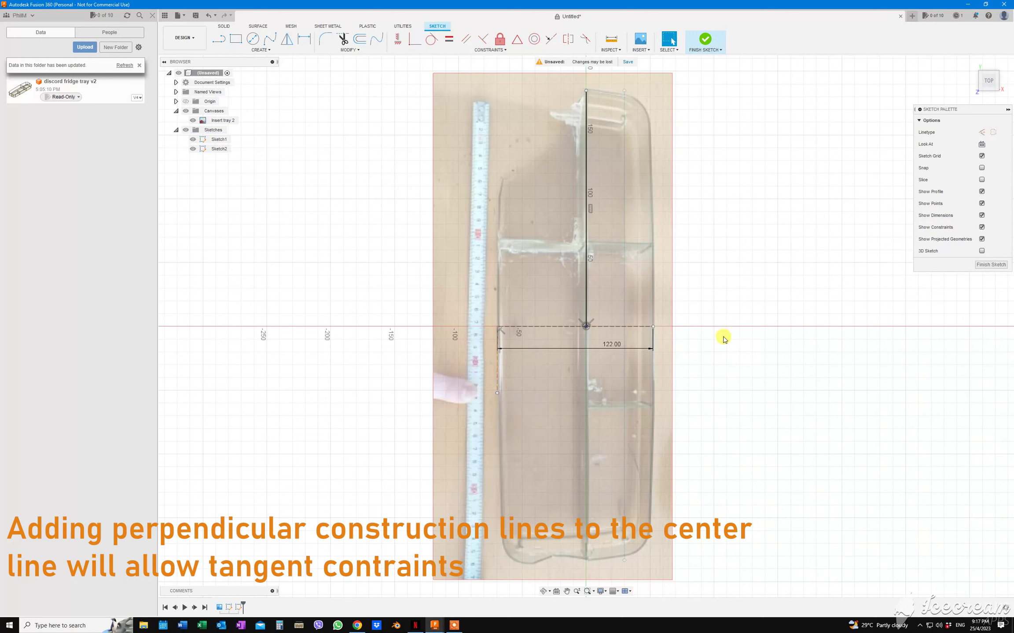
{"action": "key", "text": "l"}
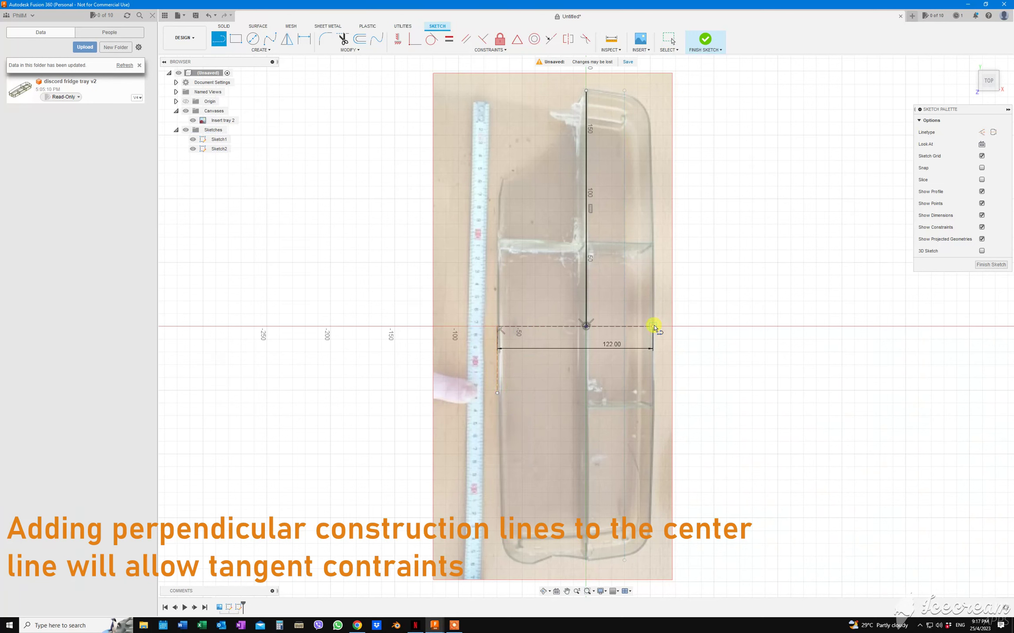
{"action": "left_click", "coordinate": [654, 328]}
{"action": "left_click", "coordinate": [652, 382]}
{"action": "key", "text": "Escape"}
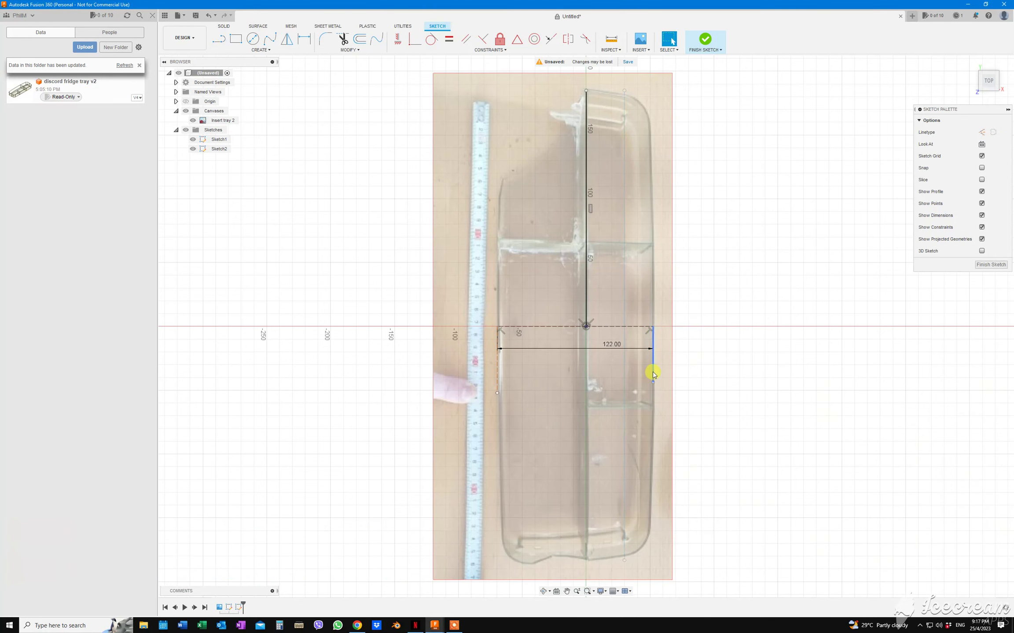
{"action": "right_click", "coordinate": [653, 374]}
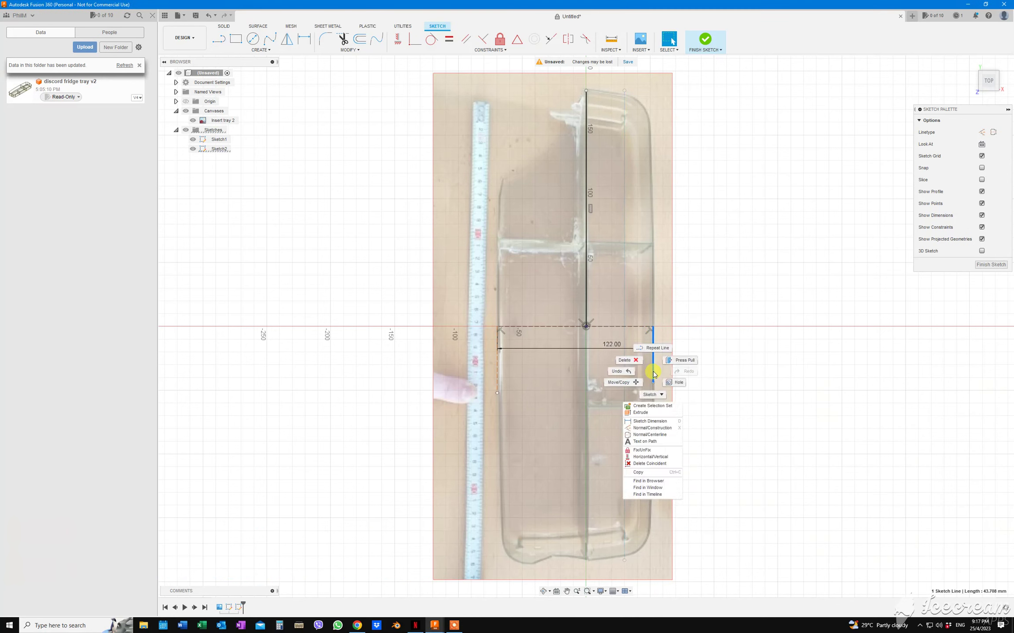
{"action": "left_click", "coordinate": [650, 429]}
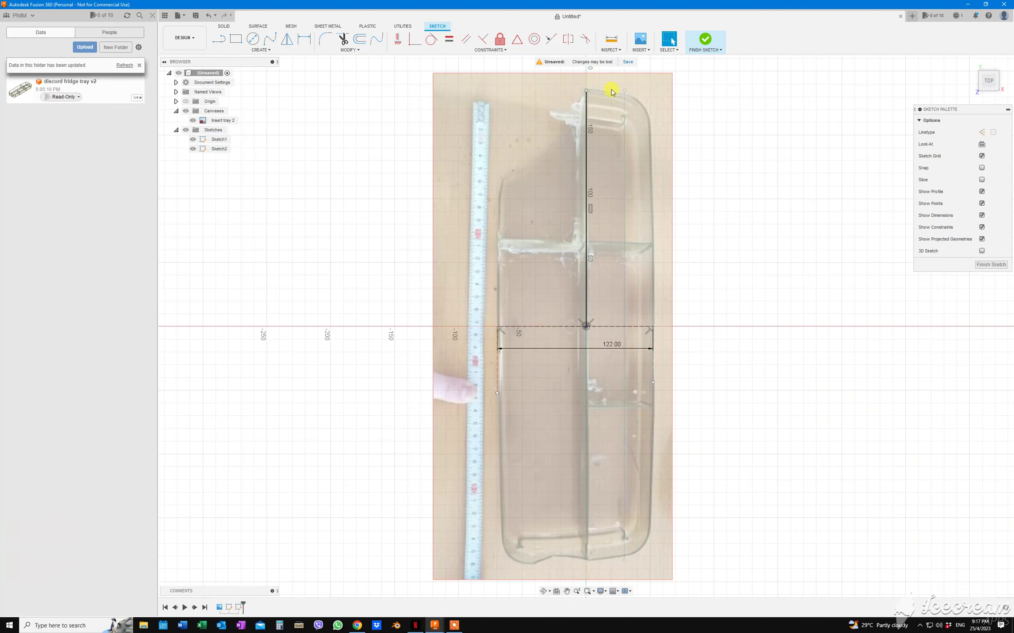
- Draw a three-point arc following the tray's rounded top-right corner
{"action": "left_click", "coordinate": [257, 51]}
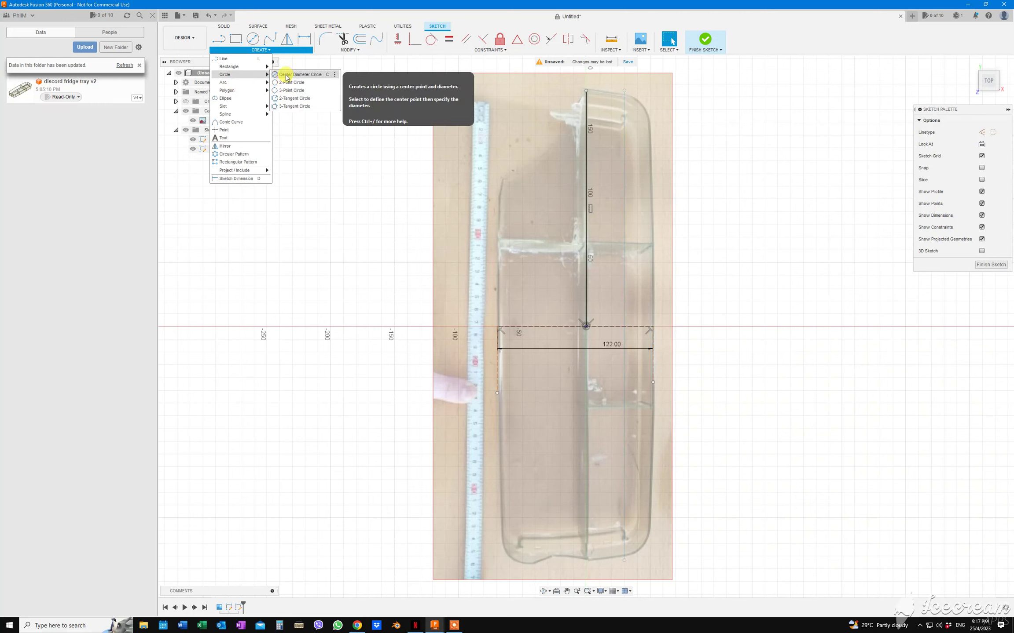
{"action": "mouse_move", "coordinate": [237, 83]}
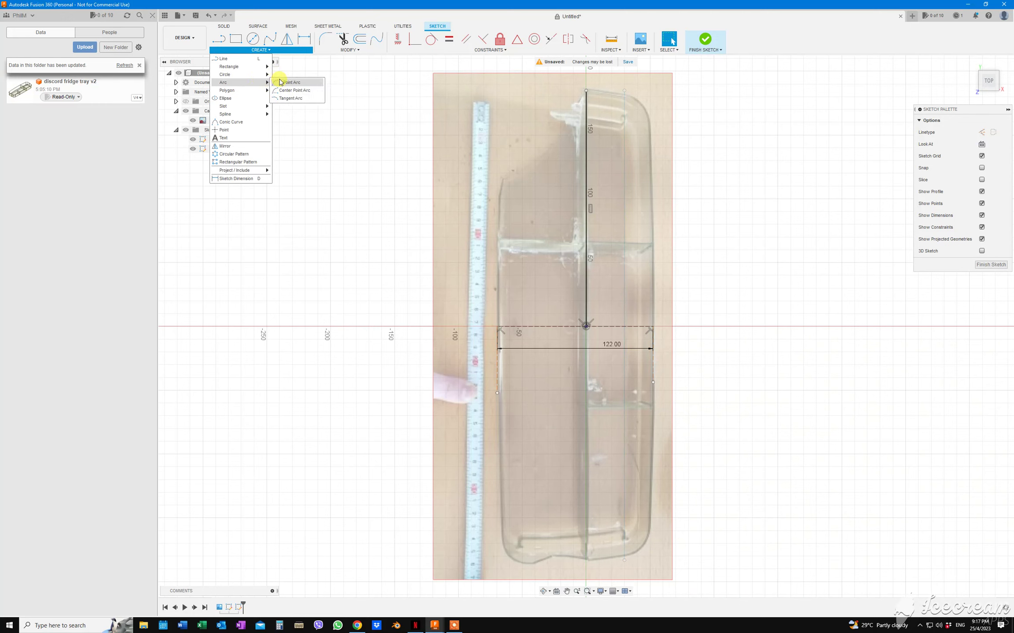
{"action": "left_click", "coordinate": [286, 82]}
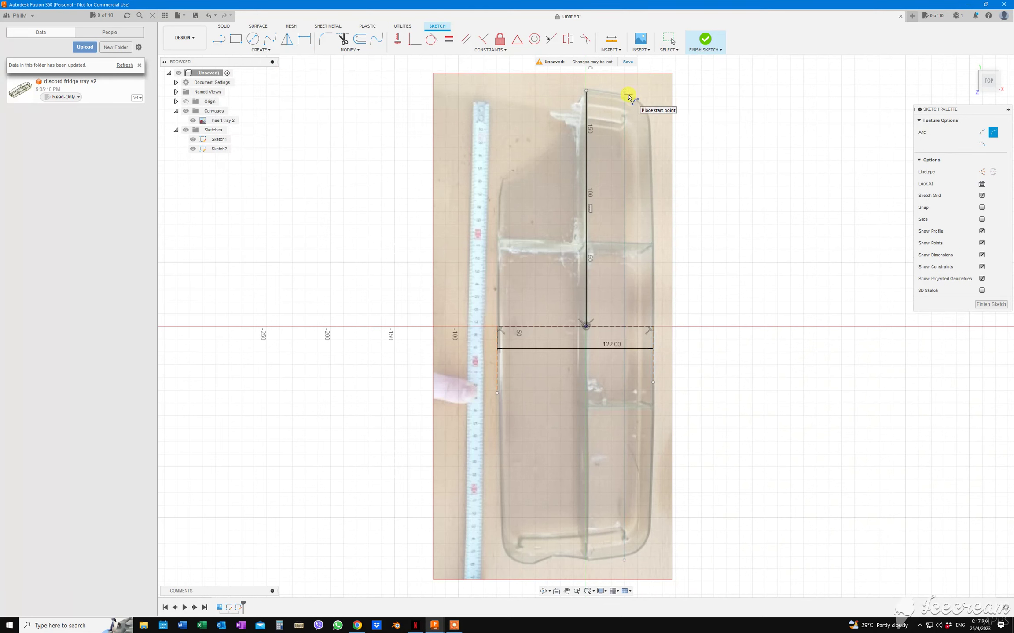
{"action": "left_click", "coordinate": [624, 91]}
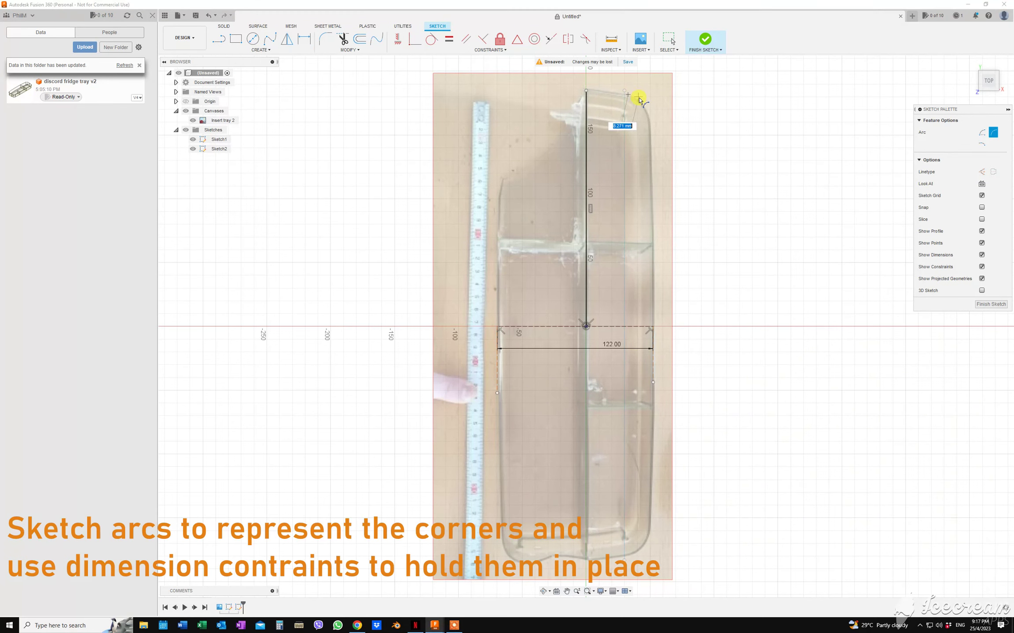
{"action": "left_click", "coordinate": [649, 119]}
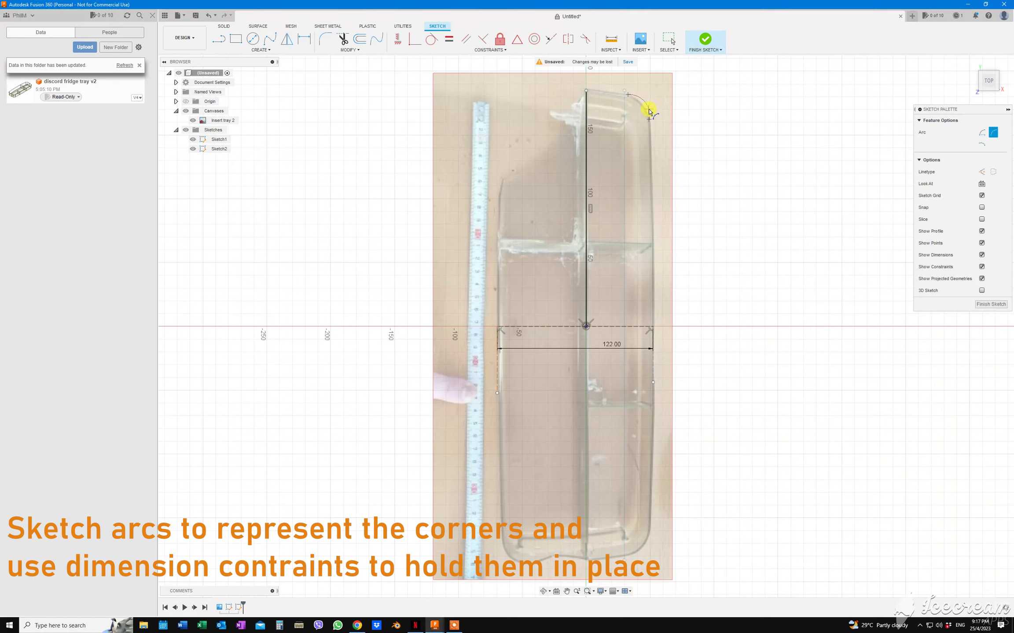
{"action": "left_click", "coordinate": [648, 109]}
{"action": "key", "text": "Escape"}
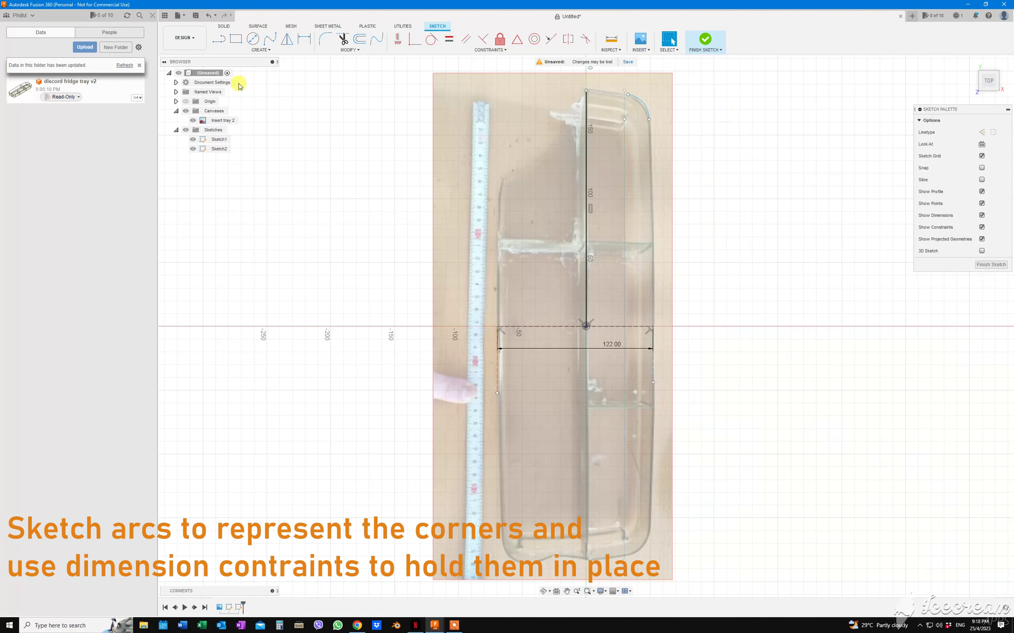
{"action": "key", "text": "d"}
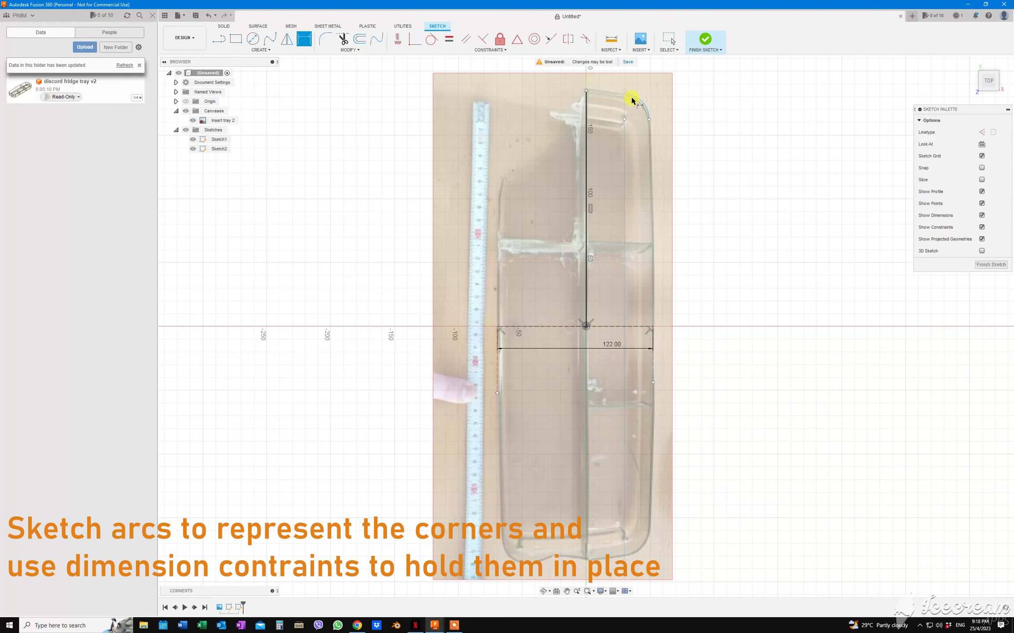
- Dimension the corner arc from the origin: 32.859 mm horizontally and 181.652 mm vertically
{"action": "left_click", "coordinate": [628, 95]}
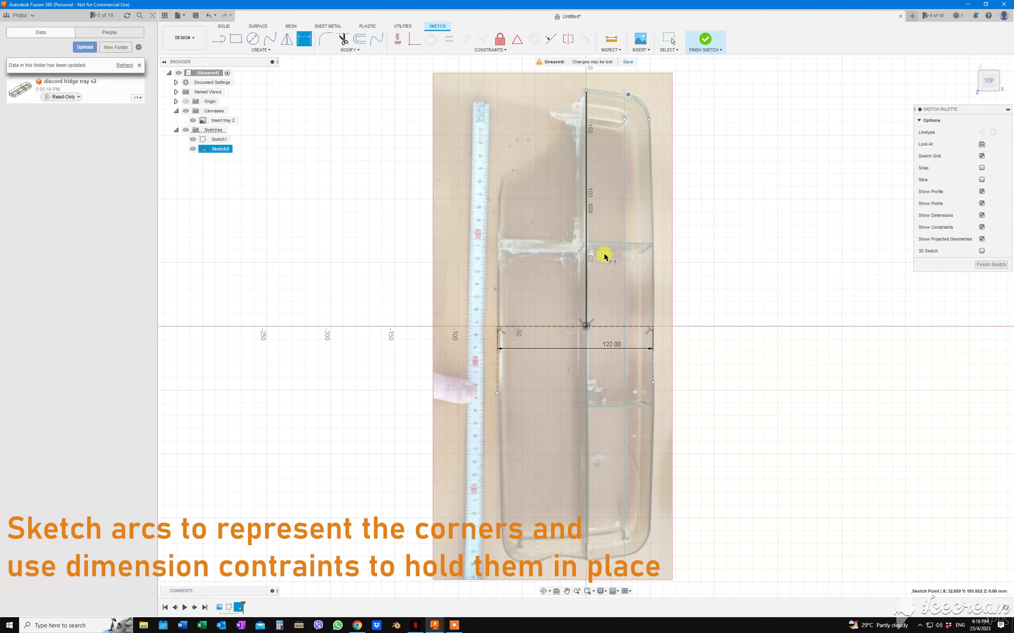
{"action": "left_click", "coordinate": [587, 327]}
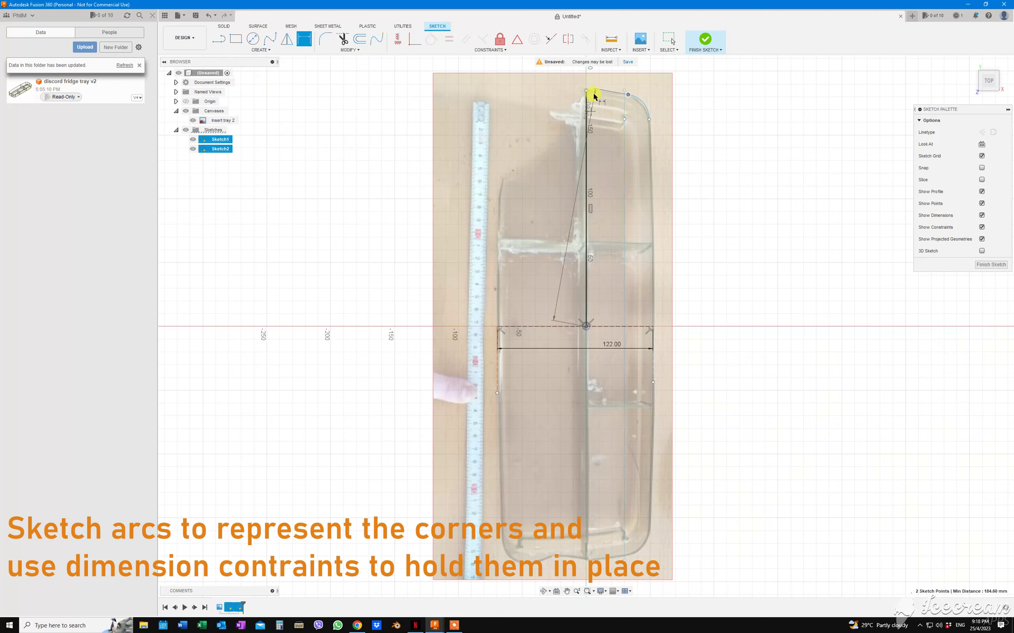
{"action": "left_click", "coordinate": [605, 82]}
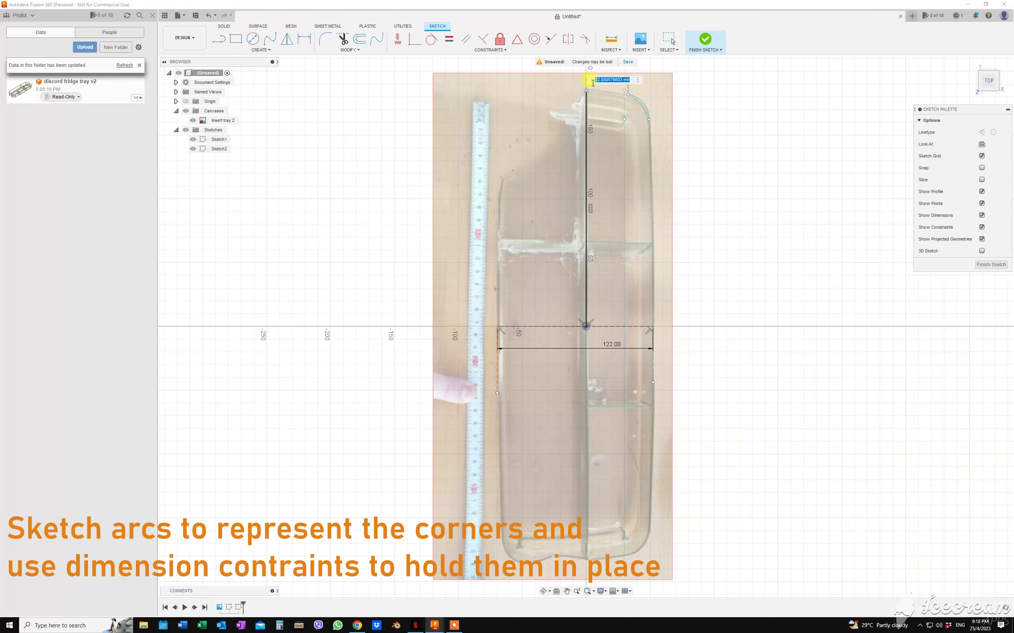
{"action": "key", "text": "Return"}
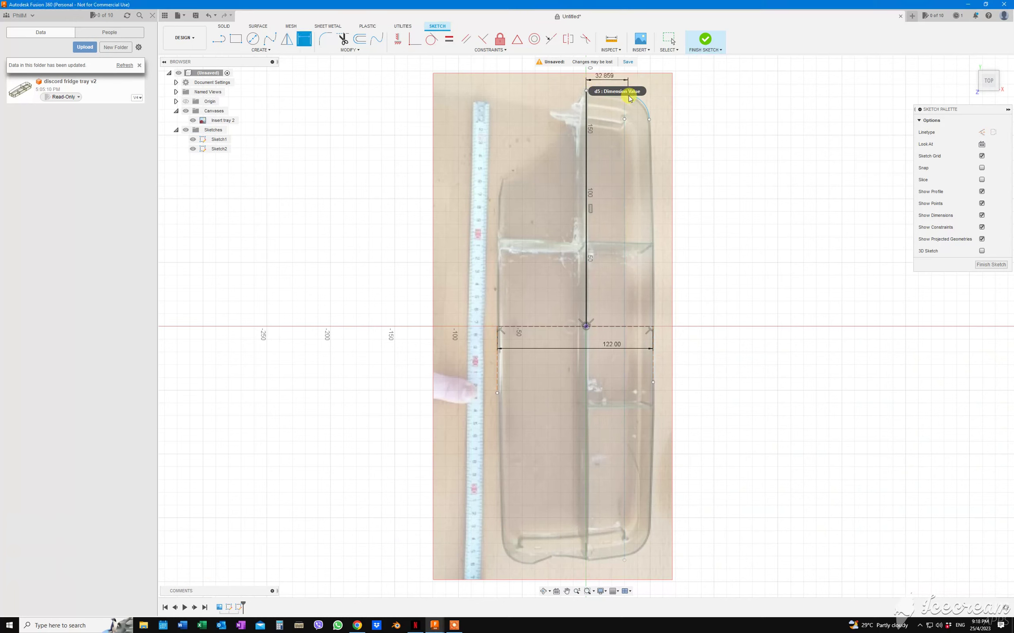
{"action": "left_click", "coordinate": [586, 327]}
{"action": "left_click", "coordinate": [748, 223]}
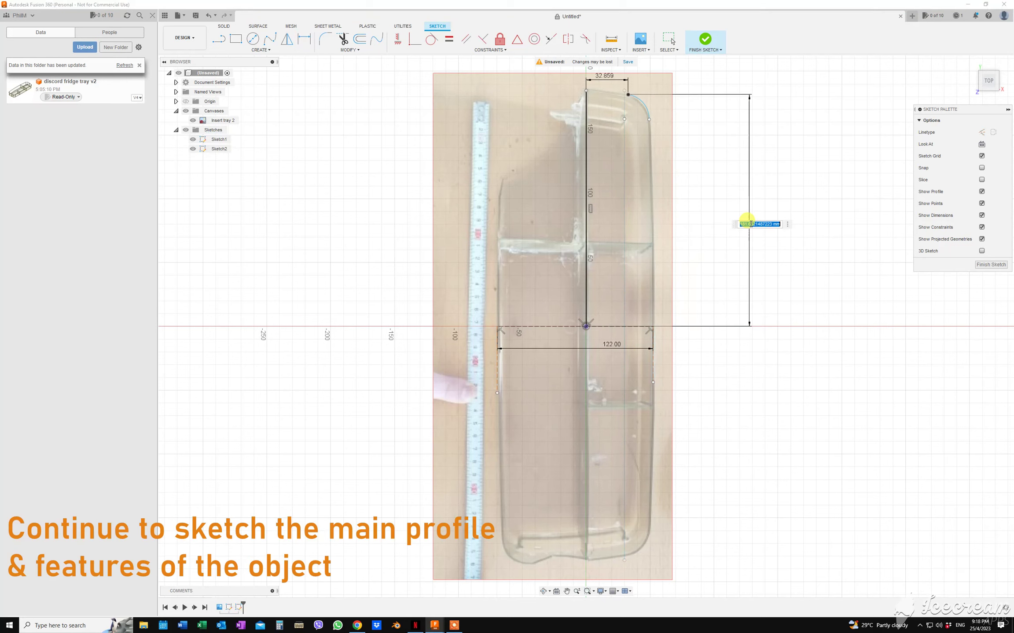
{"action": "middle_click_drag", "start_coordinate": [684, 210], "coordinate": [664, 218]}
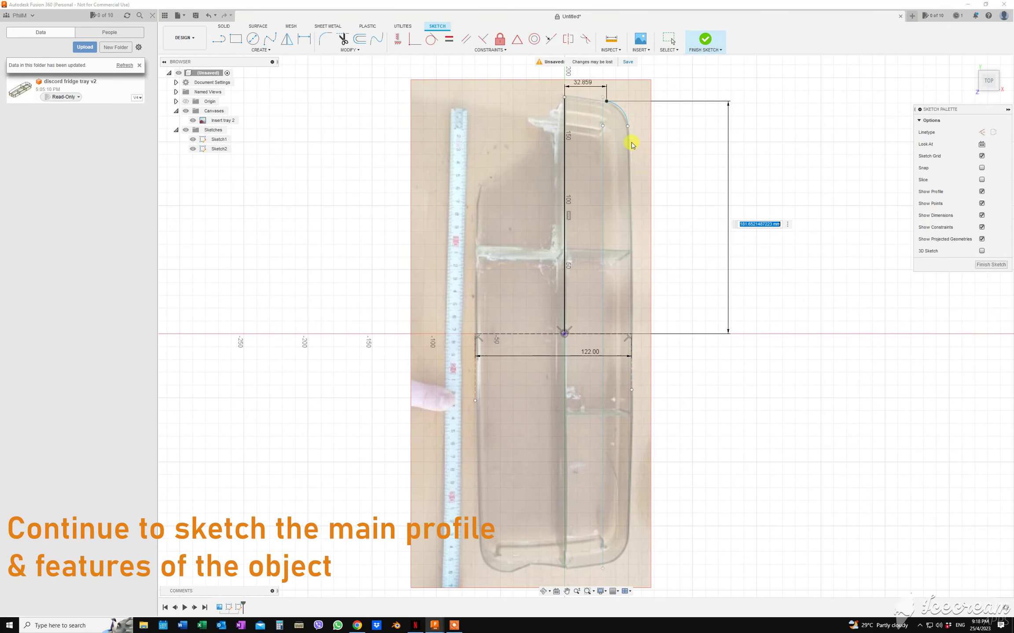
{"action": "left_click", "coordinate": [658, 149]}
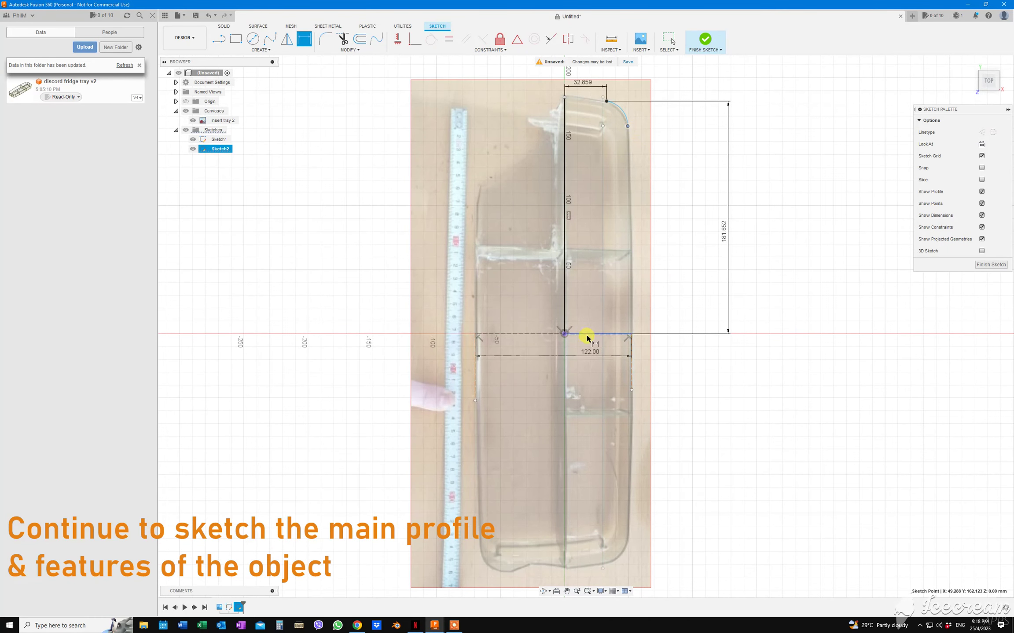
- Add 162.123 mm vertical and 49.288 mm horizontal dimensions from the origin to the arc
{"action": "left_click", "coordinate": [564, 334]}
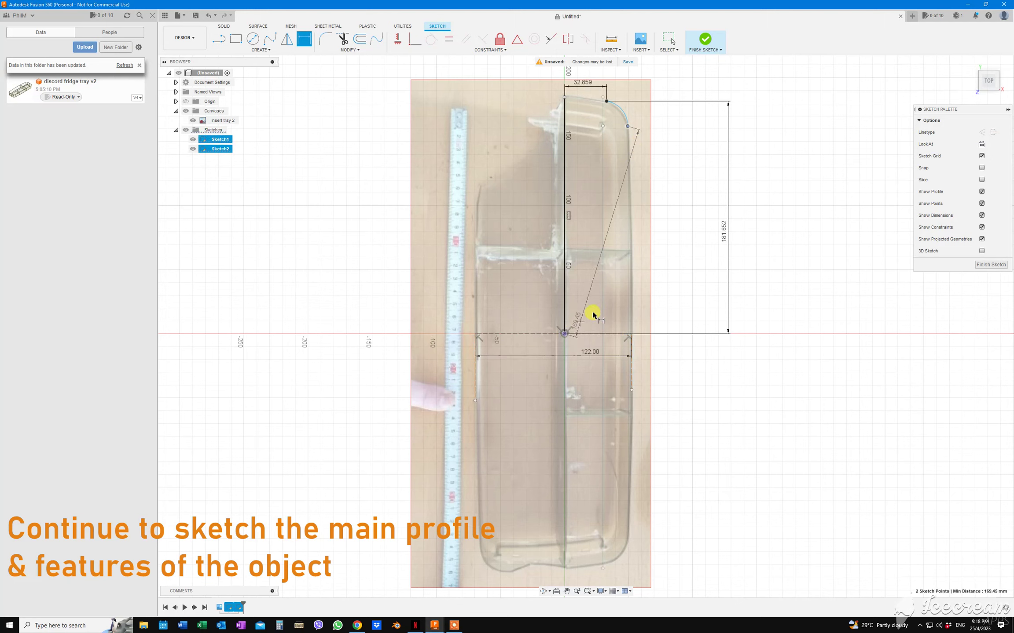
{"action": "left_click", "coordinate": [702, 259]}
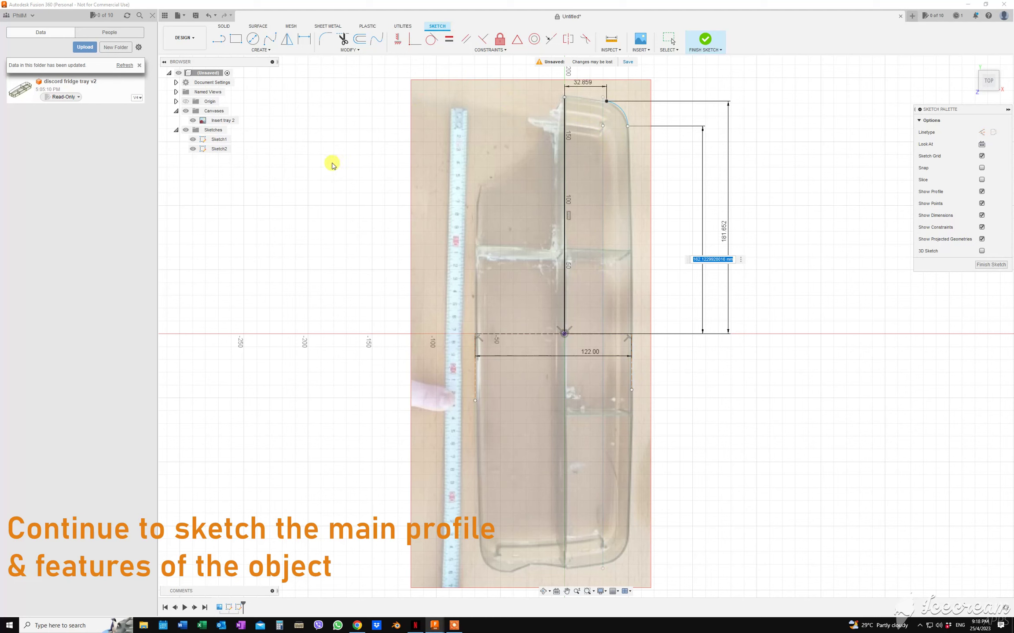
{"action": "type", "text": "d"}
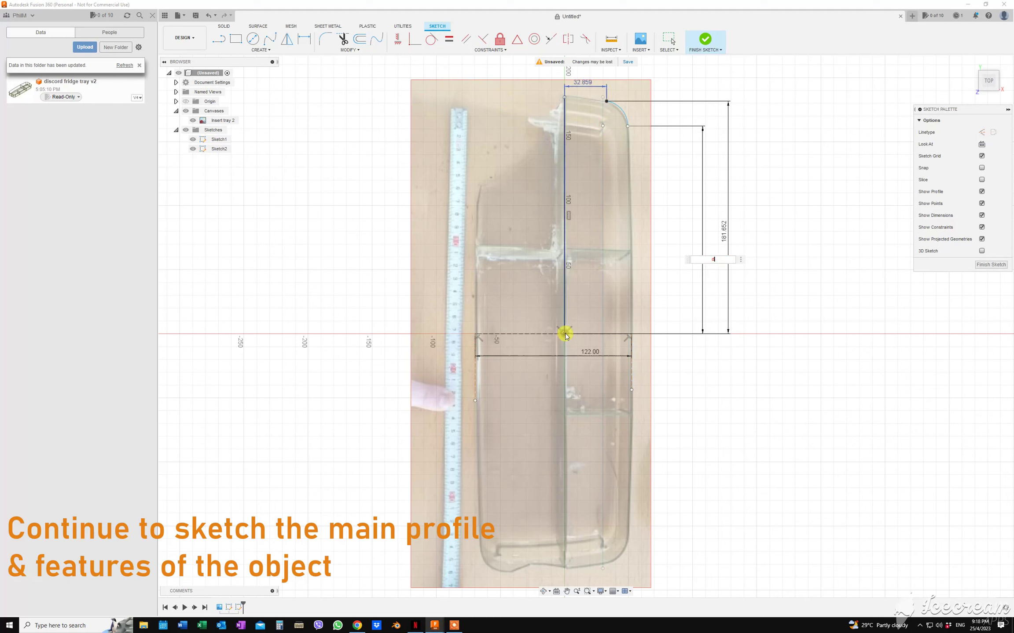
{"action": "left_click", "coordinate": [523, 264]}
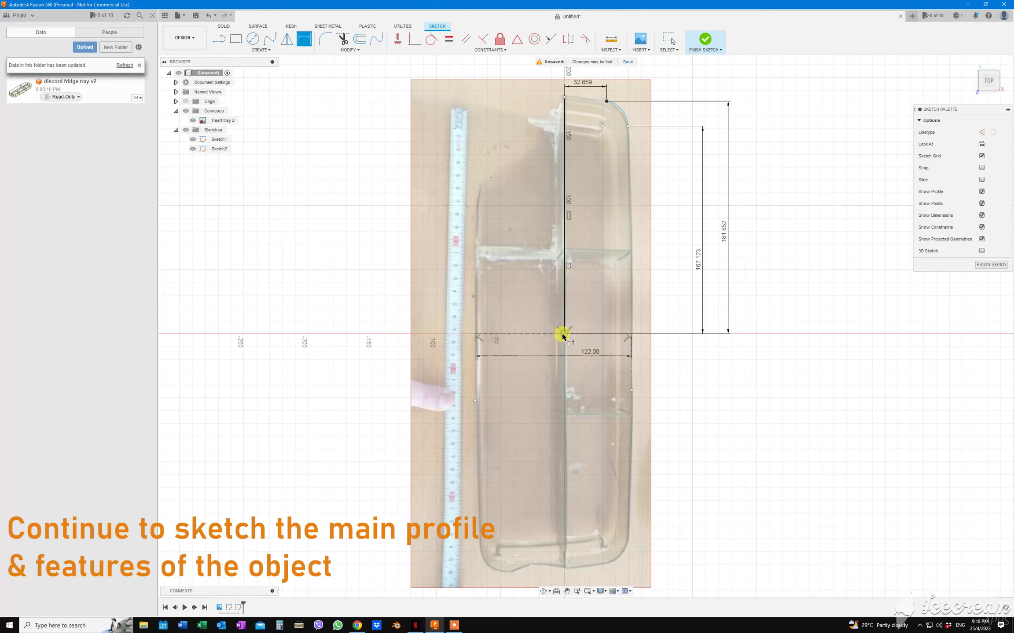
{"action": "left_click", "coordinate": [565, 334]}
{"action": "left_click", "coordinate": [626, 127]}
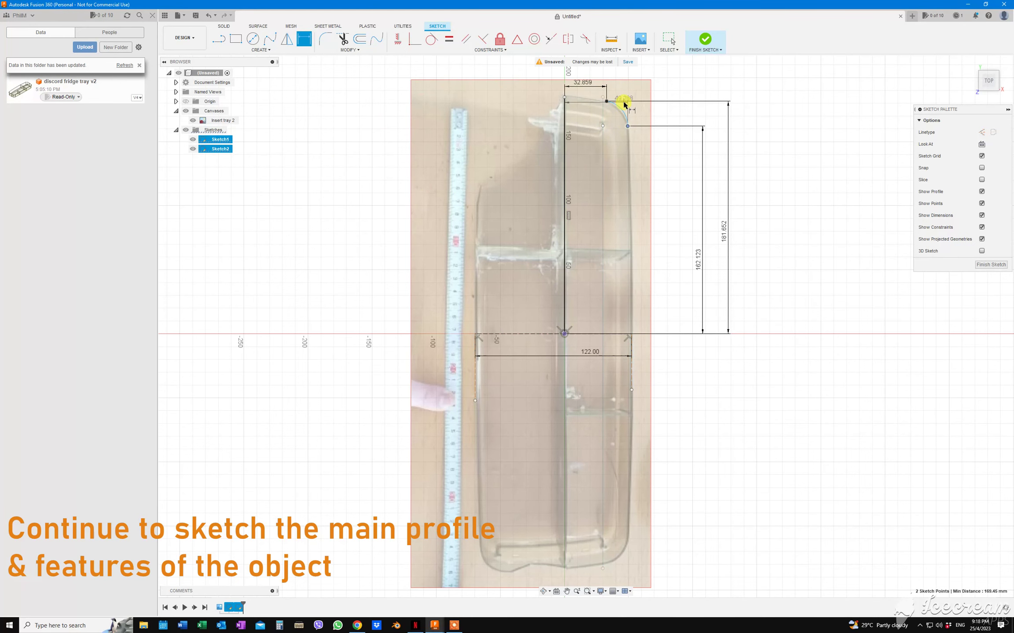
{"action": "middle_click_drag", "start_coordinate": [625, 105], "coordinate": [618, 172]}
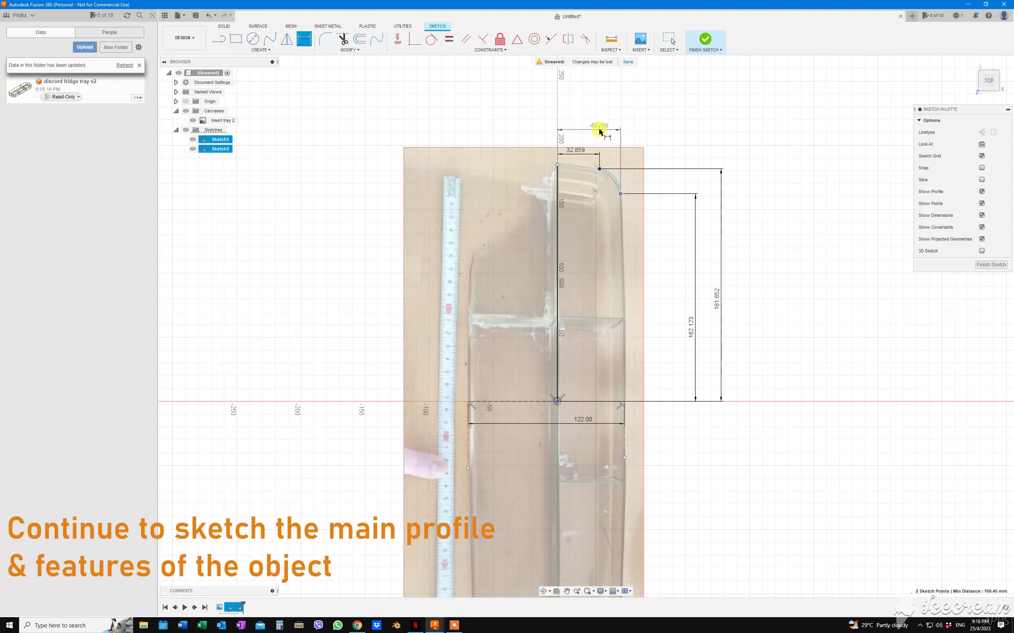
{"action": "left_click", "coordinate": [601, 124]}
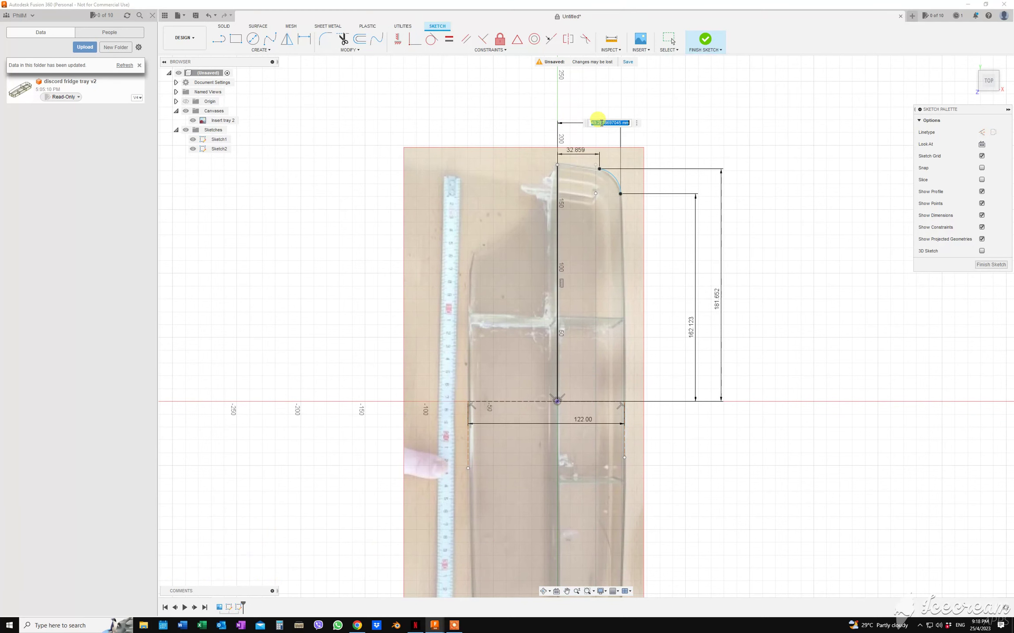
{"action": "key", "text": "Return"}
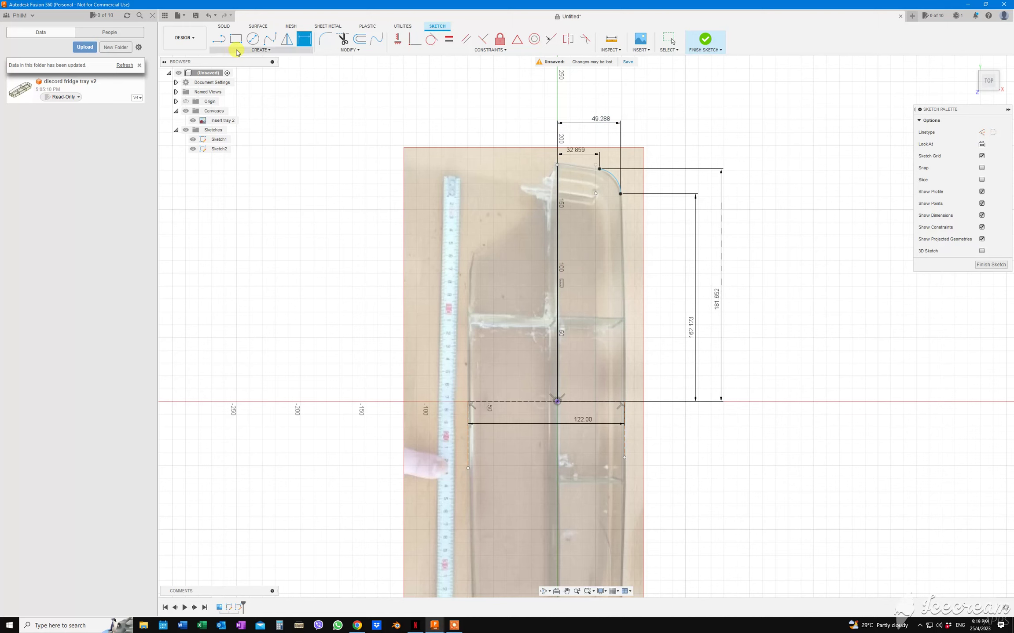
- Draw a three-point arc across the top edge of the tray outline
{"action": "left_click", "coordinate": [259, 52]}
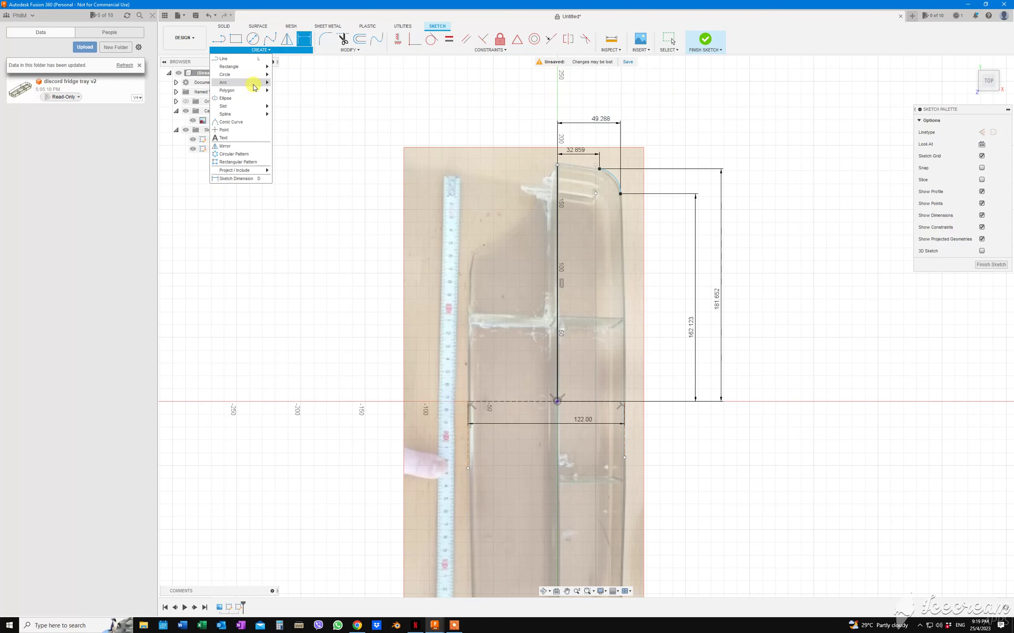
{"action": "mouse_move", "coordinate": [237, 82]}
{"action": "left_click", "coordinate": [290, 82]}
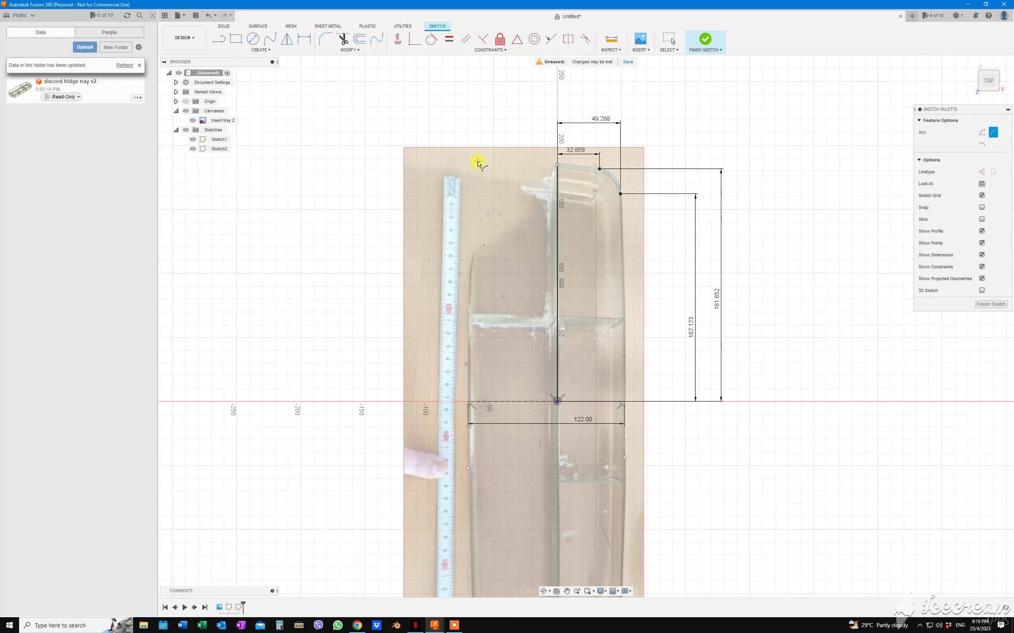
{"action": "left_click", "coordinate": [598, 169]}
{"action": "left_click", "coordinate": [583, 163]}
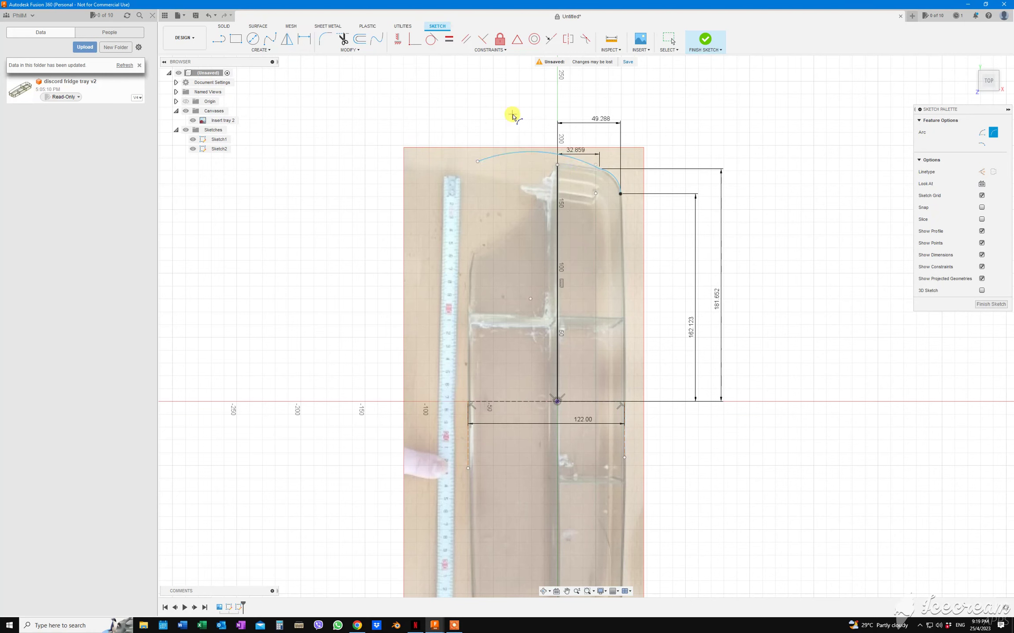
- Make the top arc tangent to the right corner arc
{"action": "left_click", "coordinate": [433, 41]}
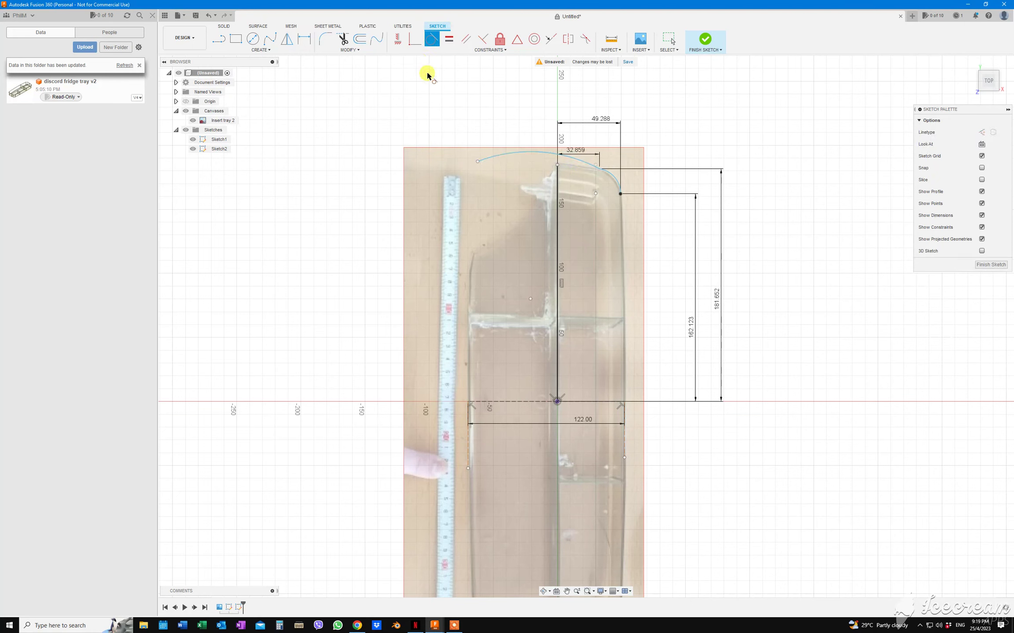
{"action": "left_click", "coordinate": [605, 172]}
{"action": "left_click", "coordinate": [585, 165]}
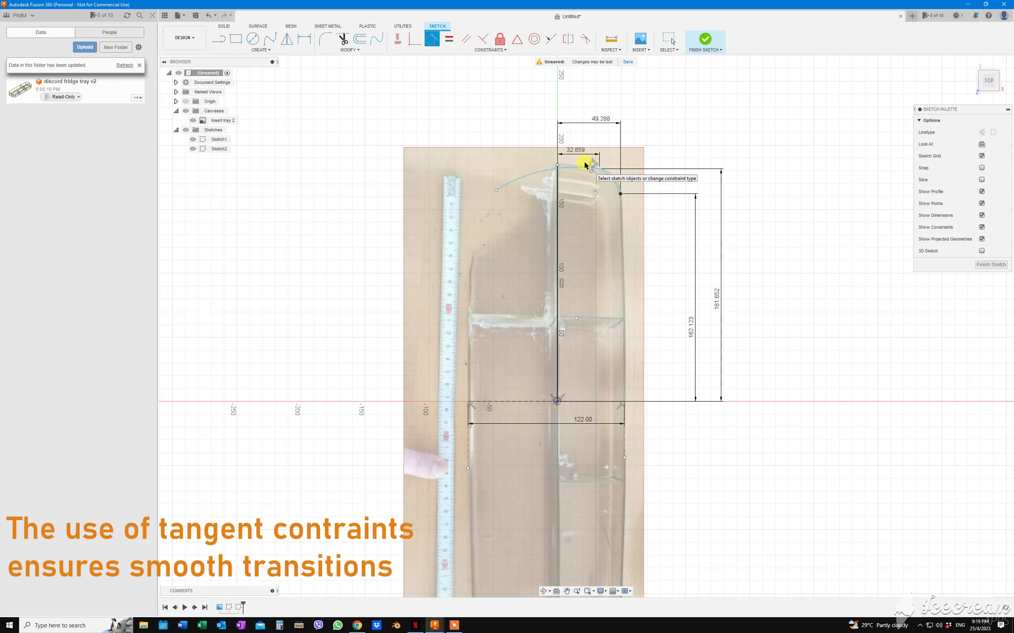
{"action": "left_click", "coordinate": [619, 185]}
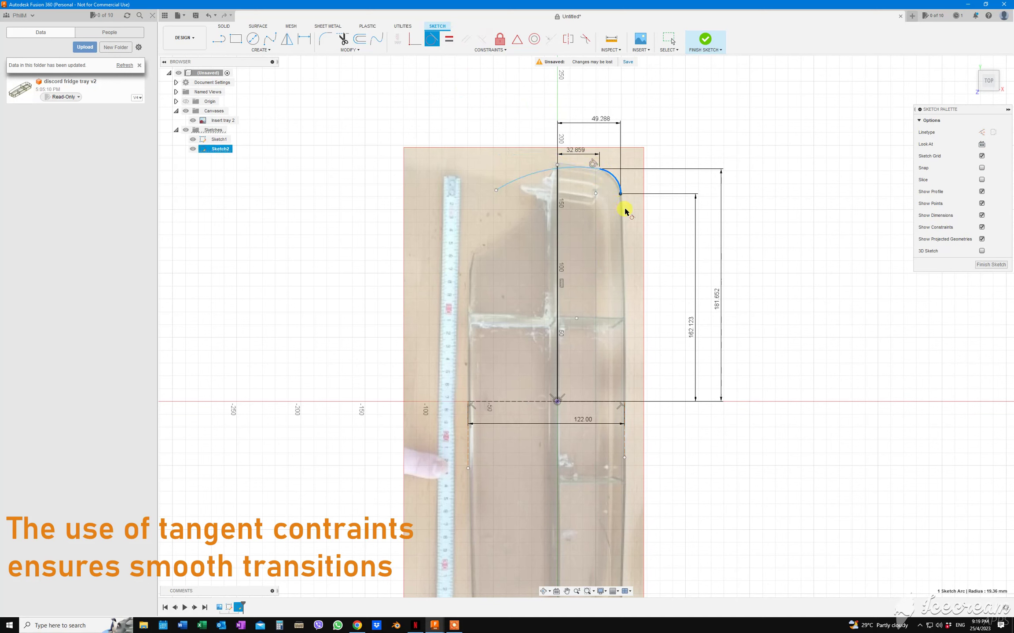
{"action": "key", "text": "Escape"}
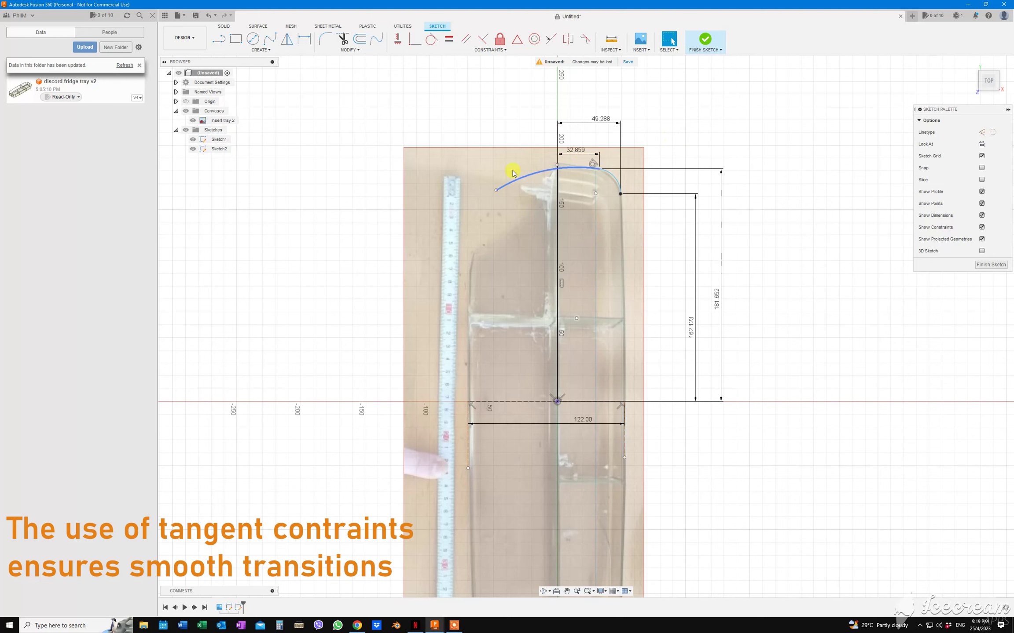
- Draw a 3-point arc down the right wall from the corner arc's lower end to the tray bottom
{"action": "left_click", "coordinate": [261, 49]}
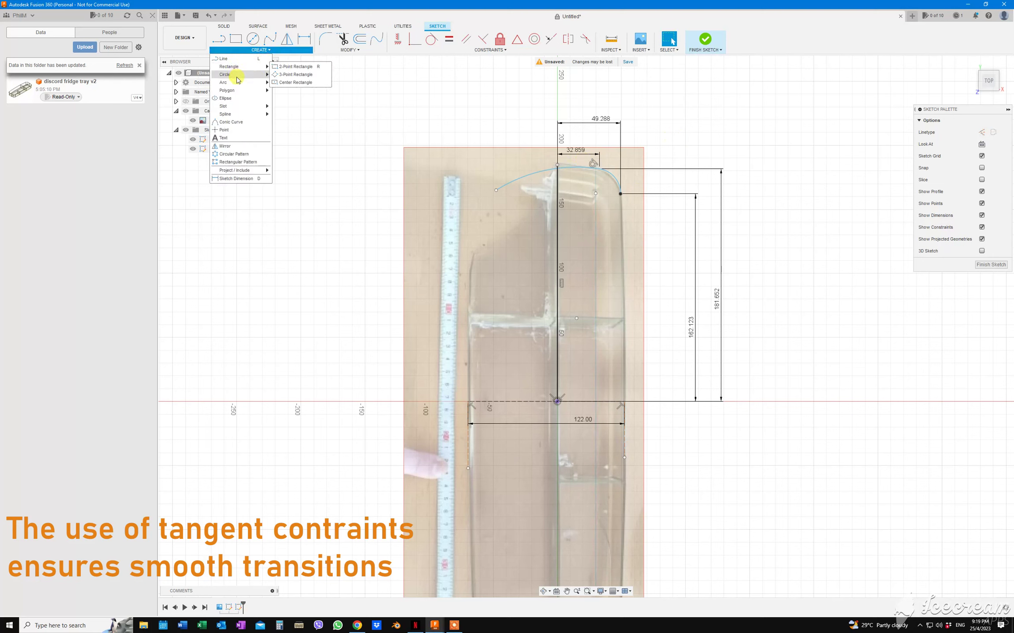
{"action": "left_click", "coordinate": [294, 82]}
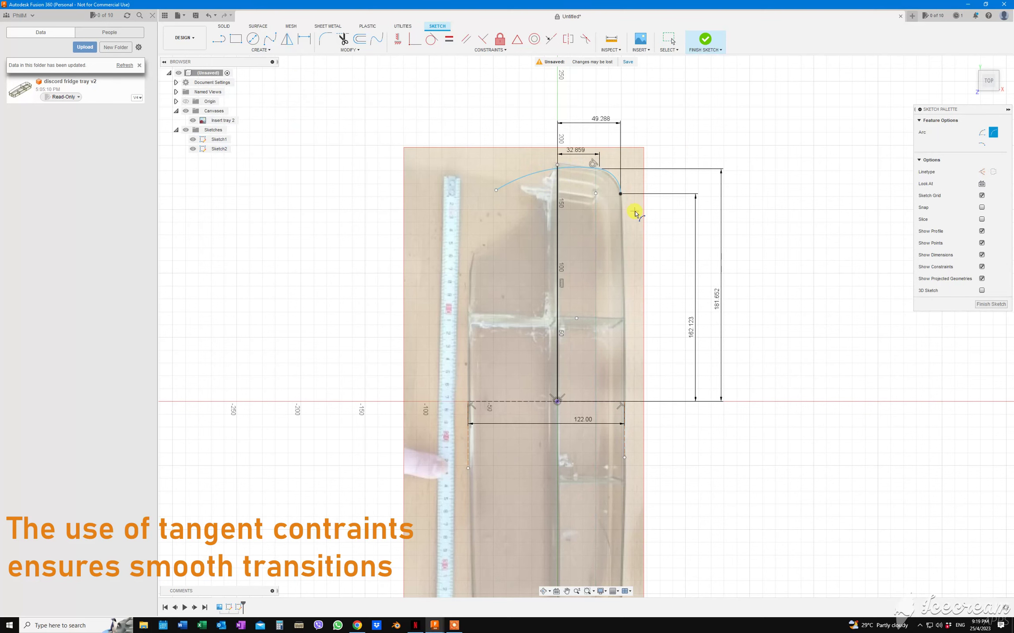
{"action": "left_click", "coordinate": [620, 194]}
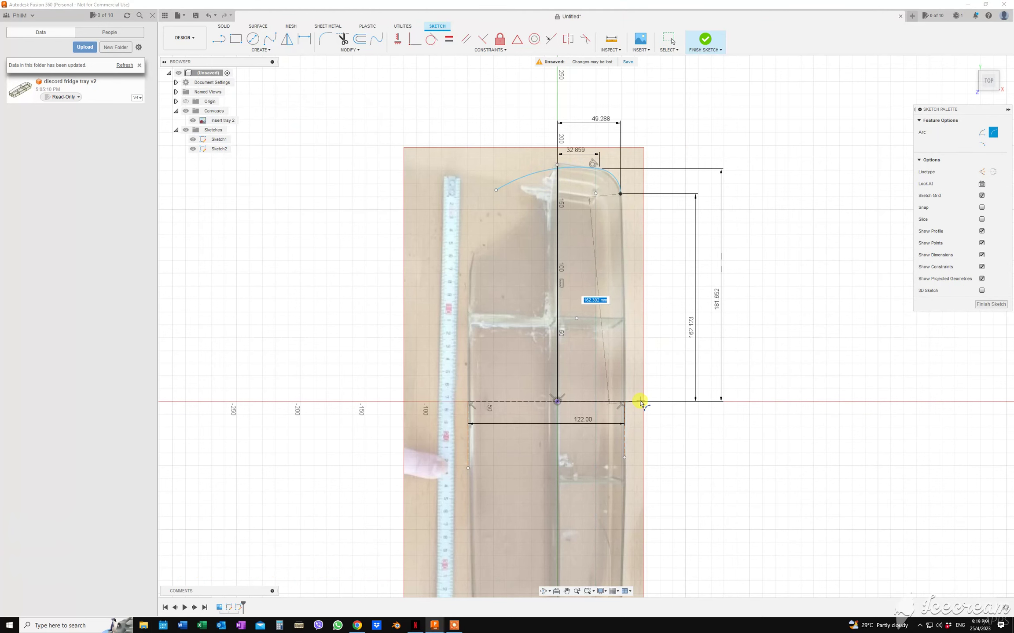
{"action": "left_click", "coordinate": [625, 403]}
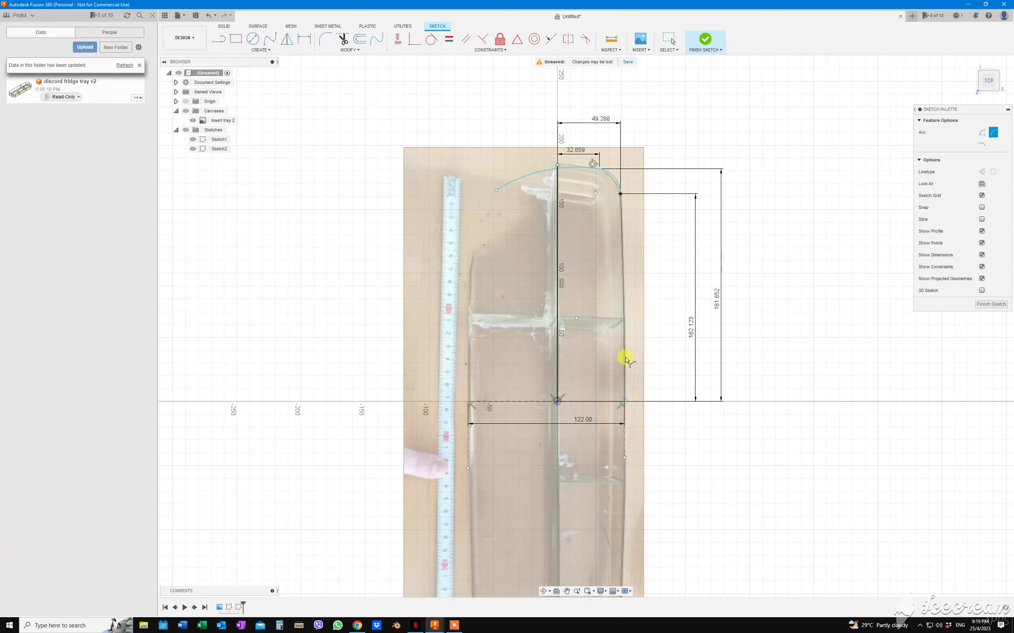
{"action": "left_click", "coordinate": [631, 312]}
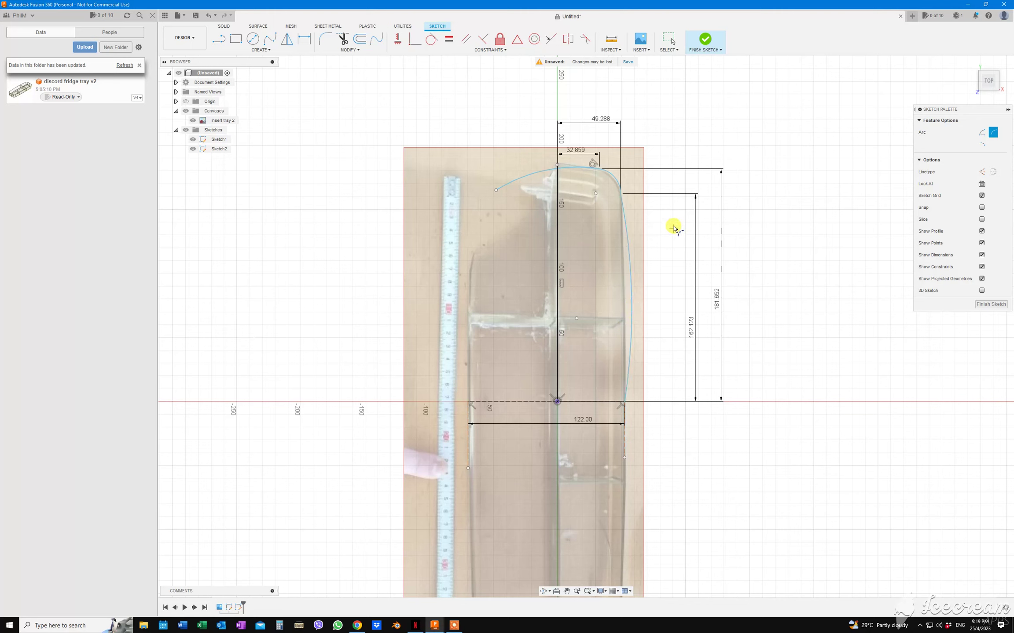
{"action": "key", "text": "Escape"}
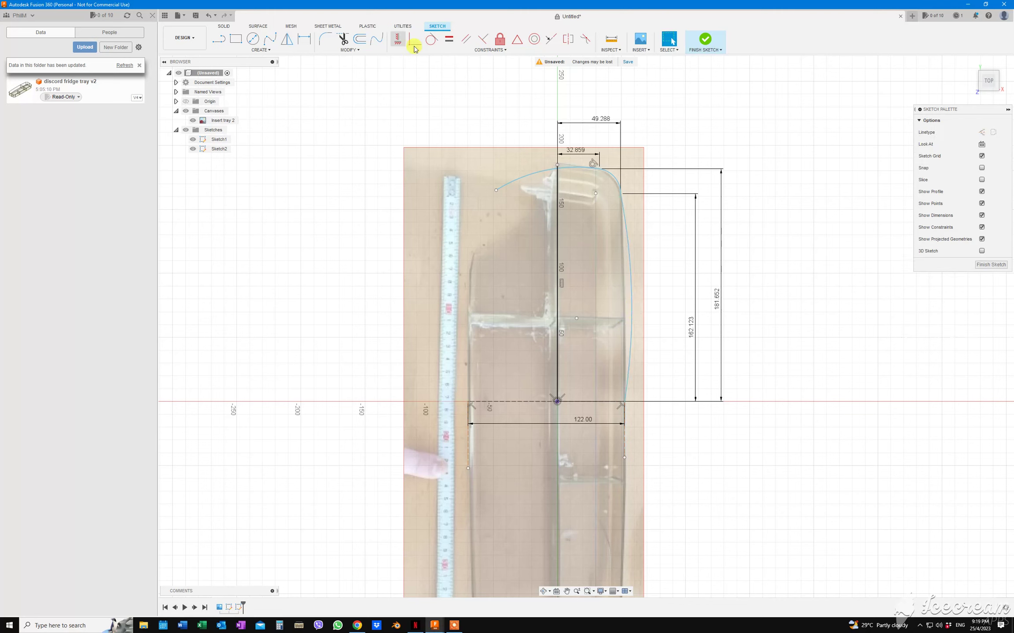
- Make the right-wall arc tangent to the short lower vertical line
{"action": "left_click", "coordinate": [432, 44]}
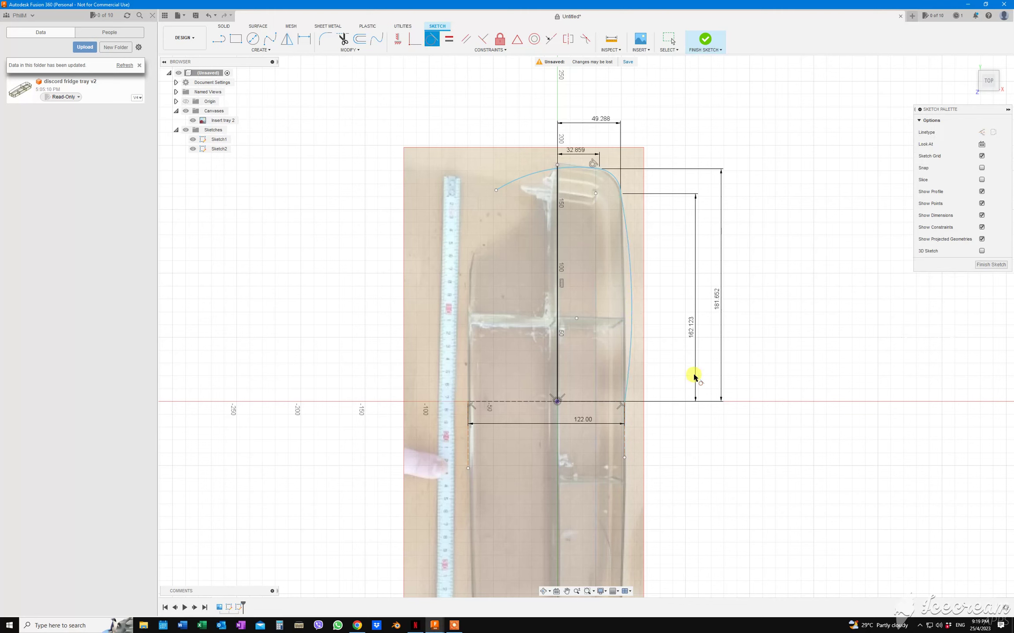
{"action": "left_click", "coordinate": [625, 442]}
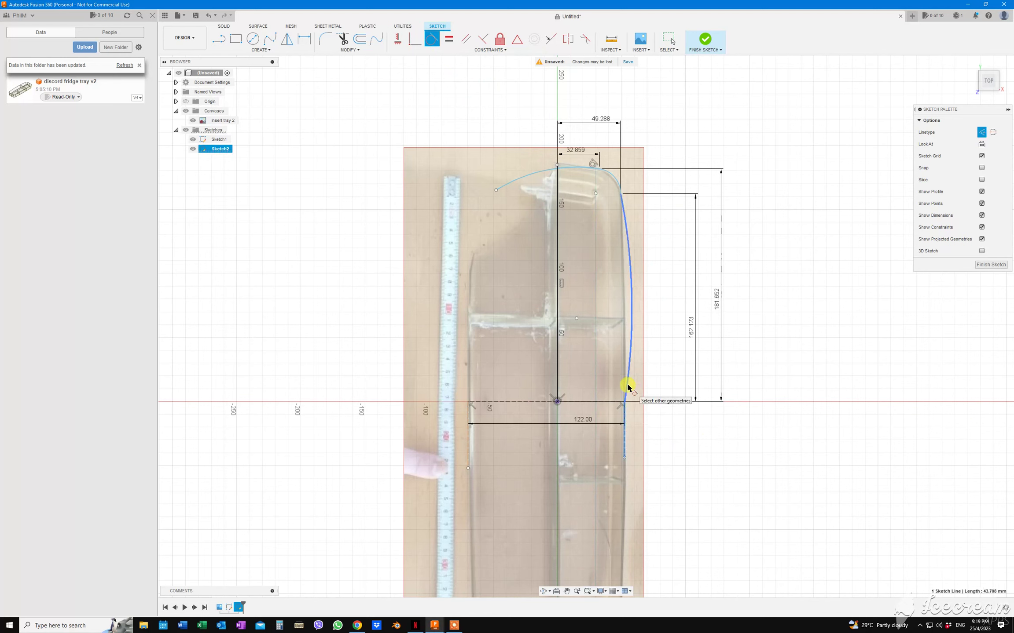
{"action": "left_click", "coordinate": [627, 386]}
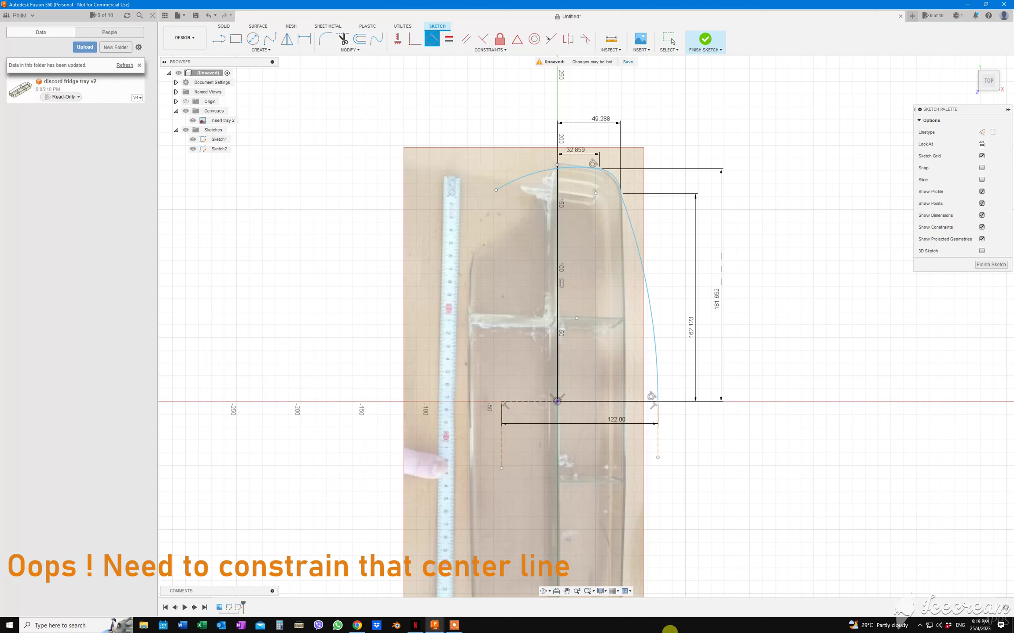
- Undo the tangent change and dimension the lower vertical line 52.388 from the centre line
{"action": "key", "text": "ctrl+z"}
{"action": "key", "text": "d"}
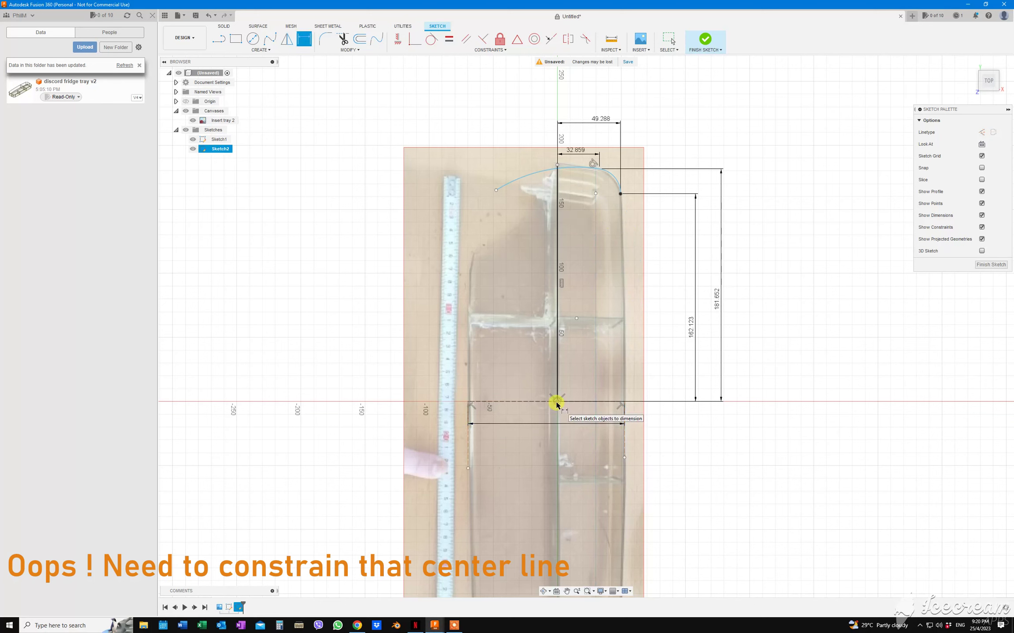
{"action": "left_click", "coordinate": [626, 404]}
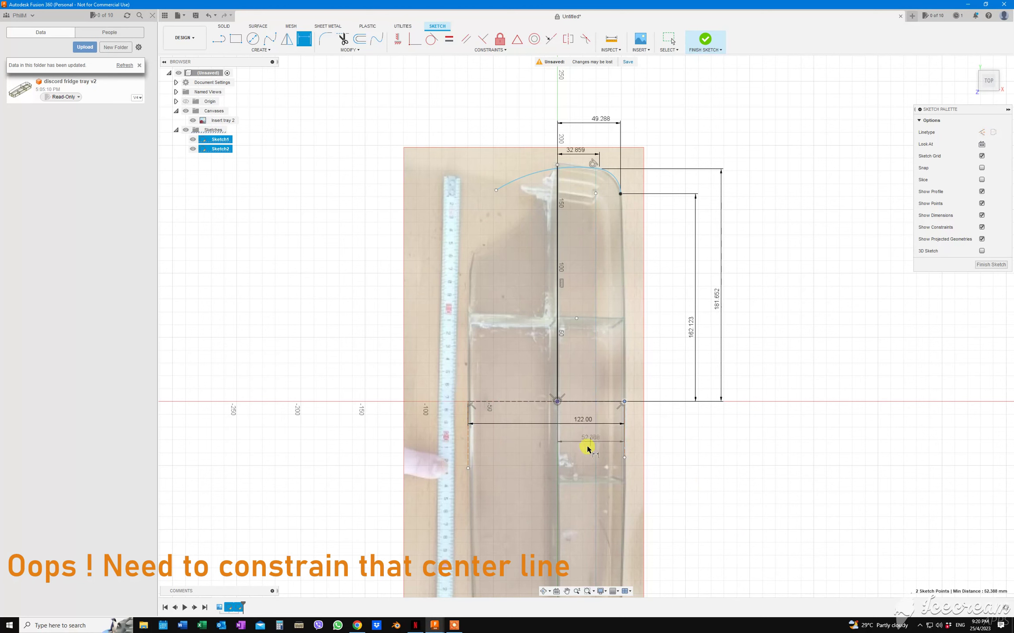
{"action": "left_click", "coordinate": [590, 450]}
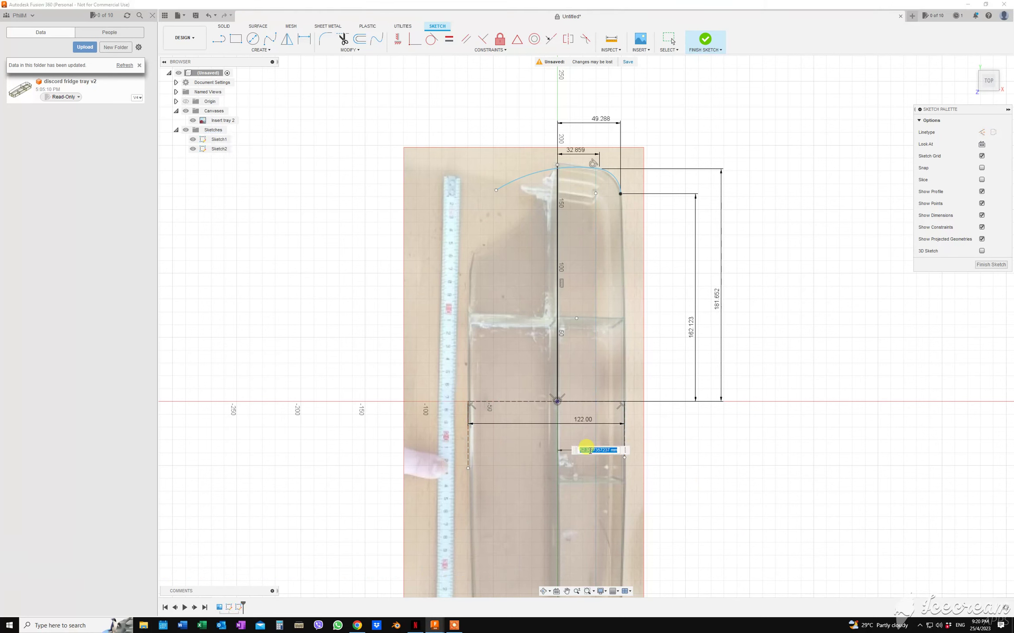
{"action": "key", "text": "Return"}
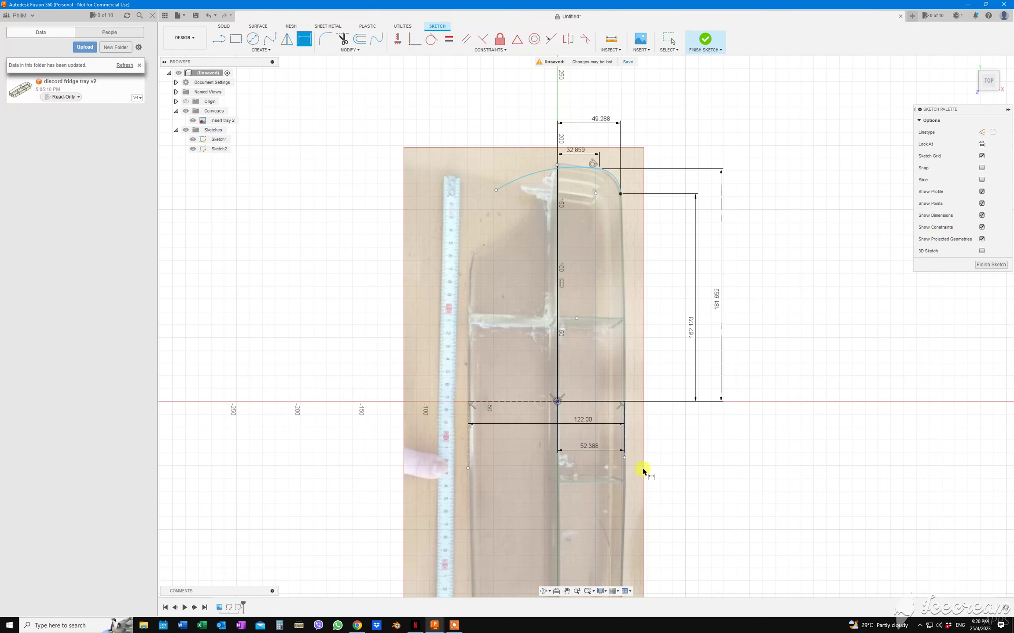
- Redraw the arc from the corner arc's lower end down to the lower vertical line
{"action": "left_click", "coordinate": [264, 50]}
{"action": "mouse_move", "coordinate": [237, 83]}
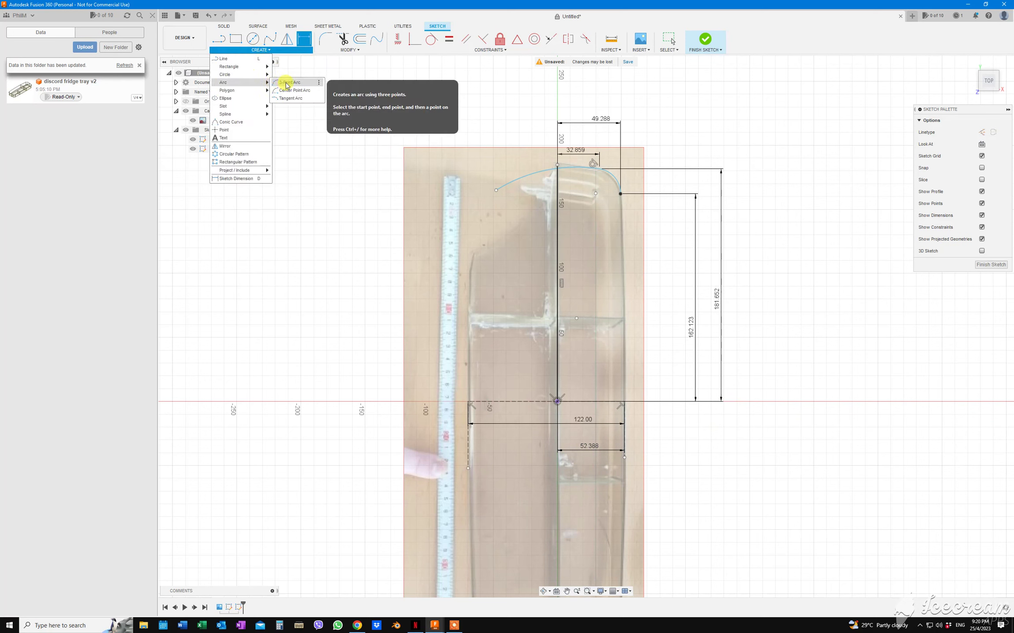
{"action": "left_click", "coordinate": [288, 82]}
{"action": "left_click", "coordinate": [620, 194]}
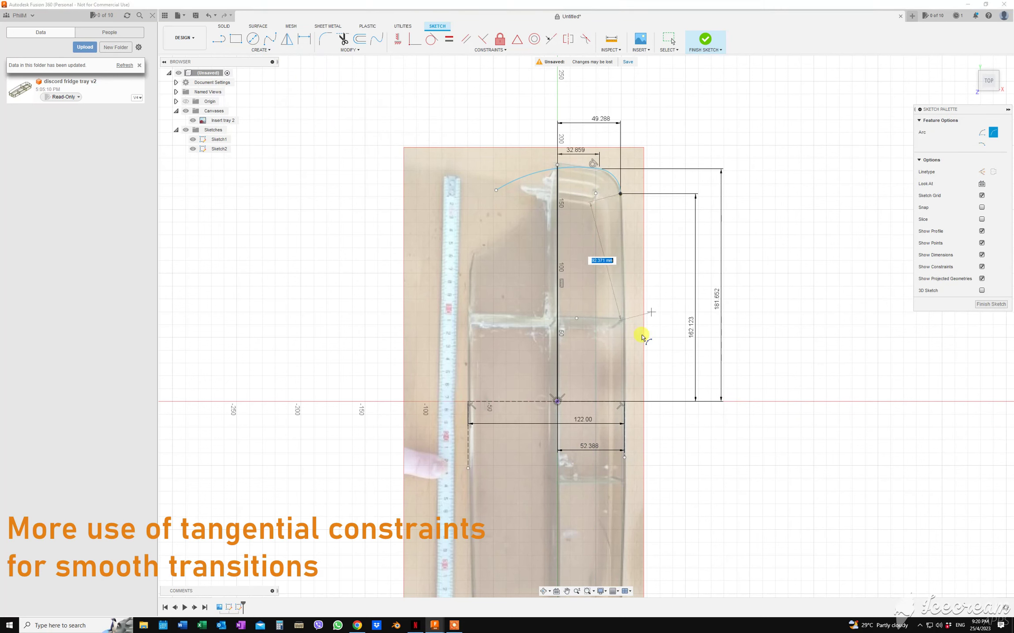
{"action": "left_click", "coordinate": [625, 403]}
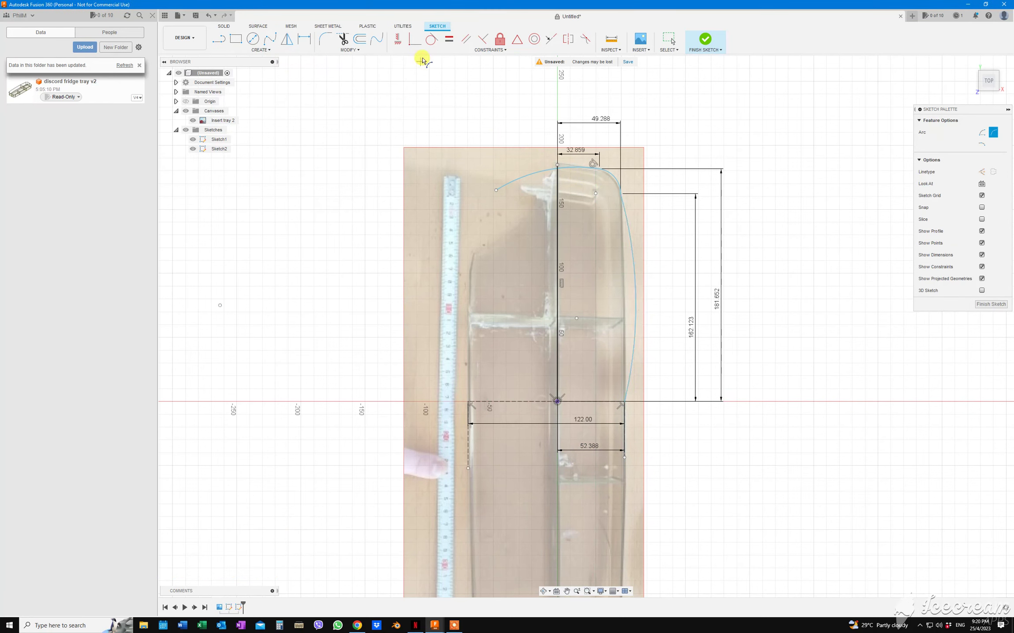
- Make the side arc tangent to the vertical line and the corner arc tangent to the right line
{"action": "left_click", "coordinate": [431, 40]}
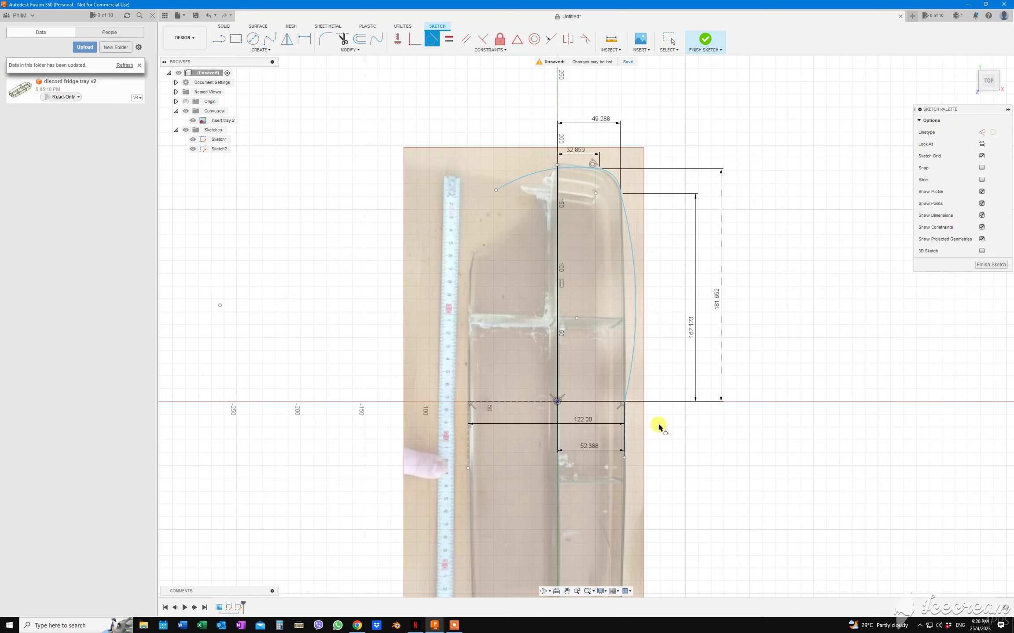
{"action": "left_click", "coordinate": [625, 435]}
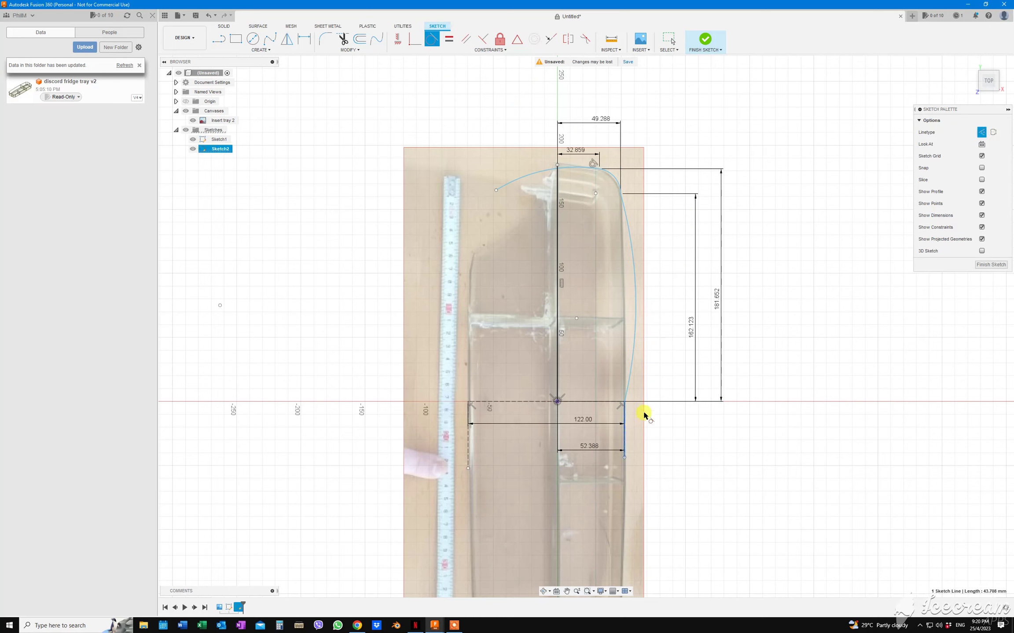
{"action": "left_click", "coordinate": [630, 383]}
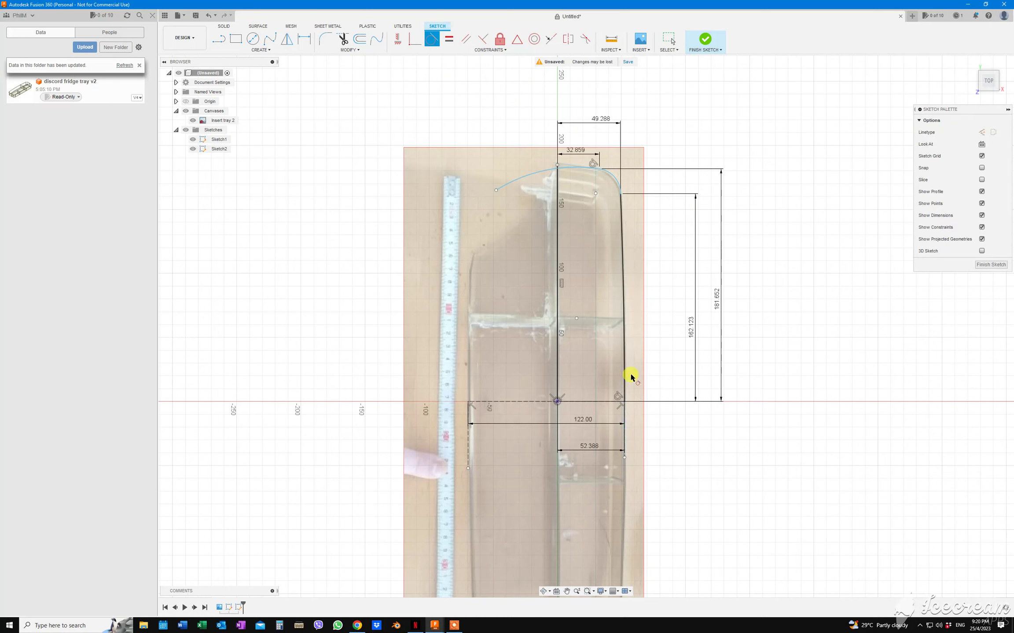
{"action": "left_click", "coordinate": [617, 185]}
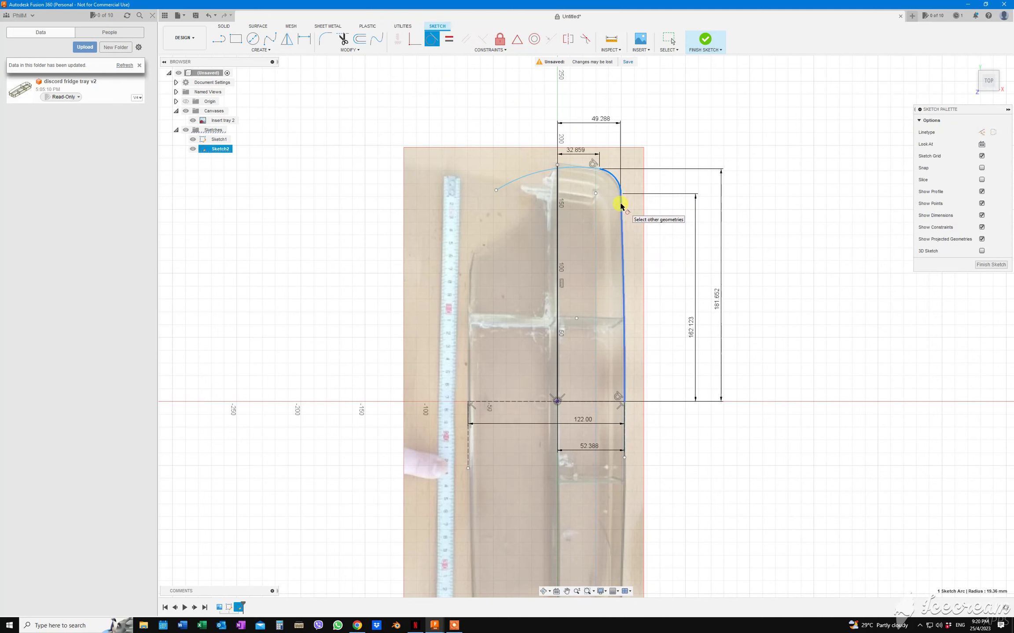
{"action": "left_click", "coordinate": [620, 206]}
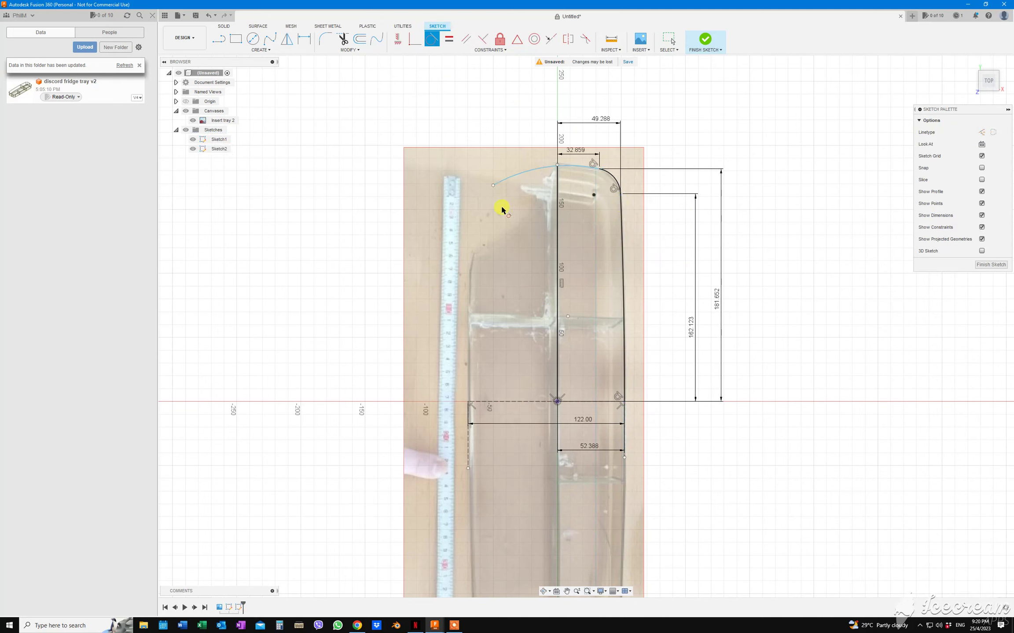
{"action": "key", "text": "Escape"}
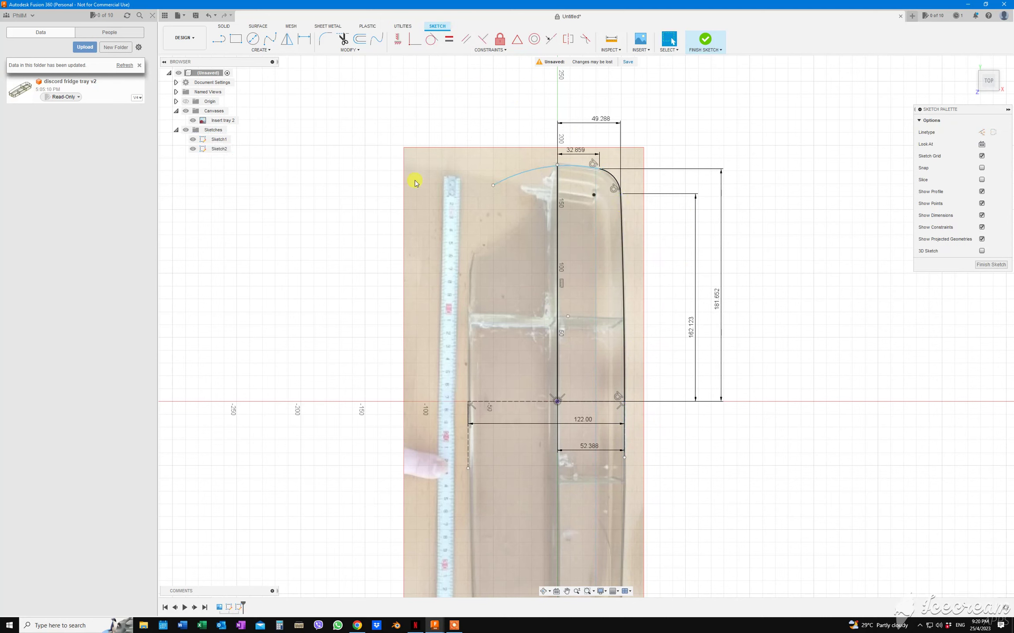
- Draw a short 3-point arc curving down from the long top arc's left end
{"action": "left_click", "coordinate": [494, 183]}
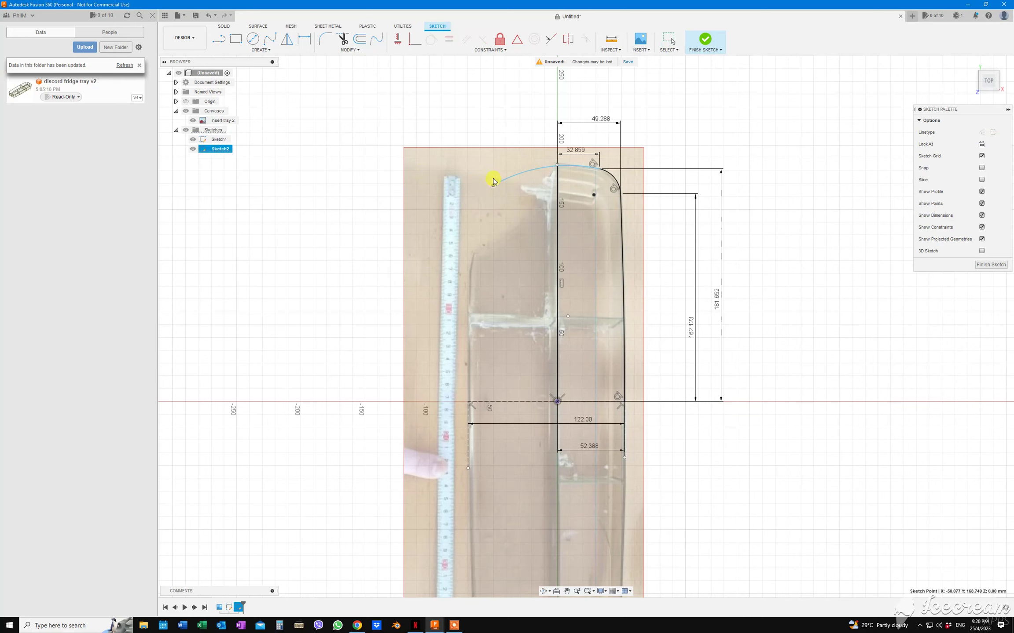
{"action": "key", "text": "Escape"}
{"action": "left_click", "coordinate": [494, 185]}
{"action": "key", "text": "Escape"}
{"action": "left_click", "coordinate": [532, 170]}
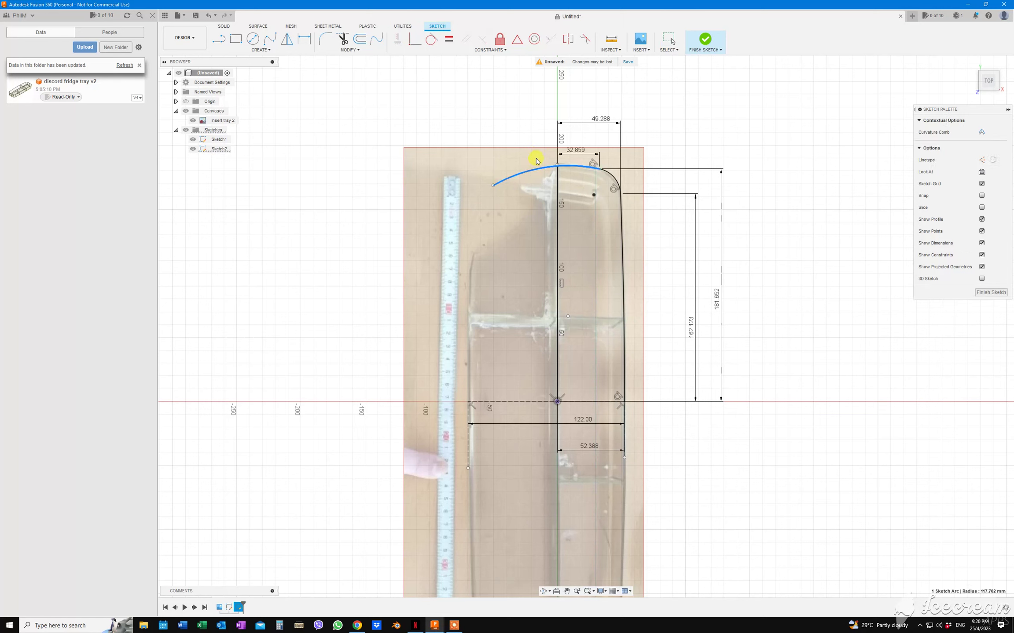
{"action": "left_click", "coordinate": [266, 50]}
{"action": "mouse_move", "coordinate": [238, 82]}
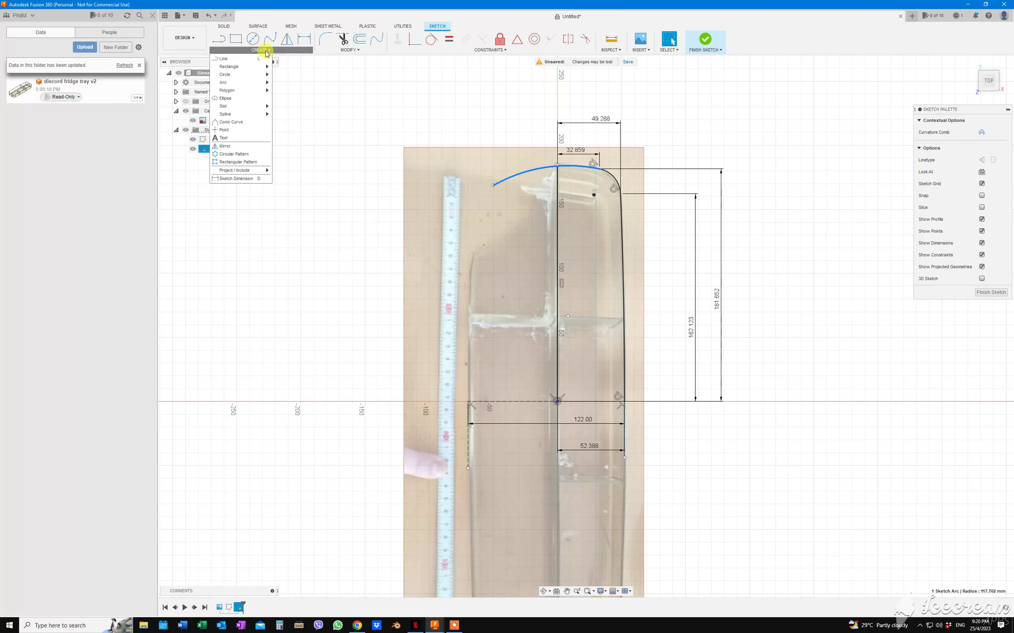
{"action": "left_click", "coordinate": [276, 85]}
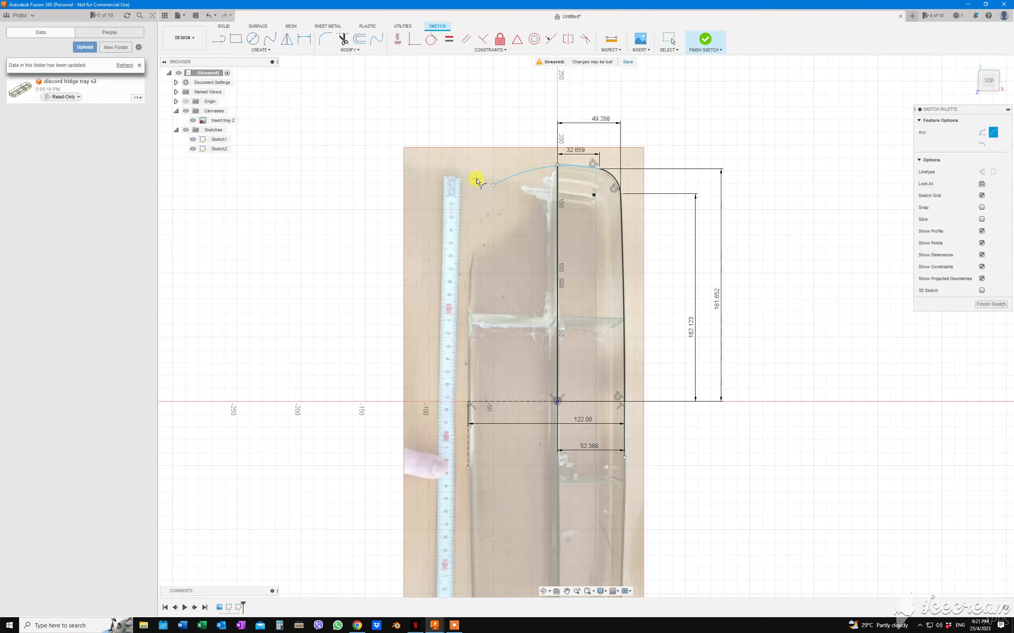
{"action": "left_click", "coordinate": [476, 179]}
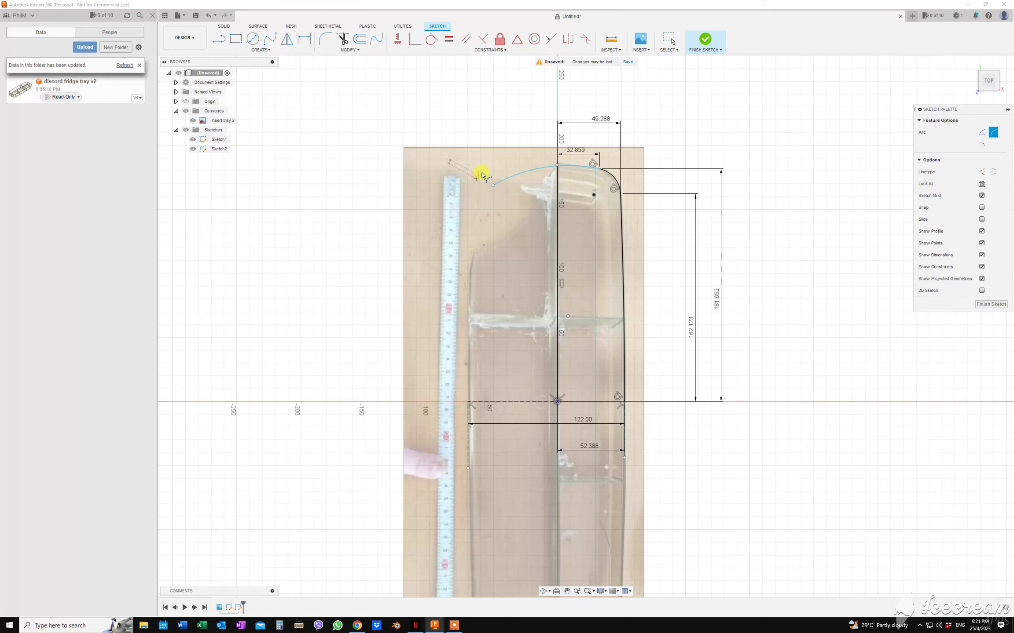
{"action": "left_click", "coordinate": [498, 166]}
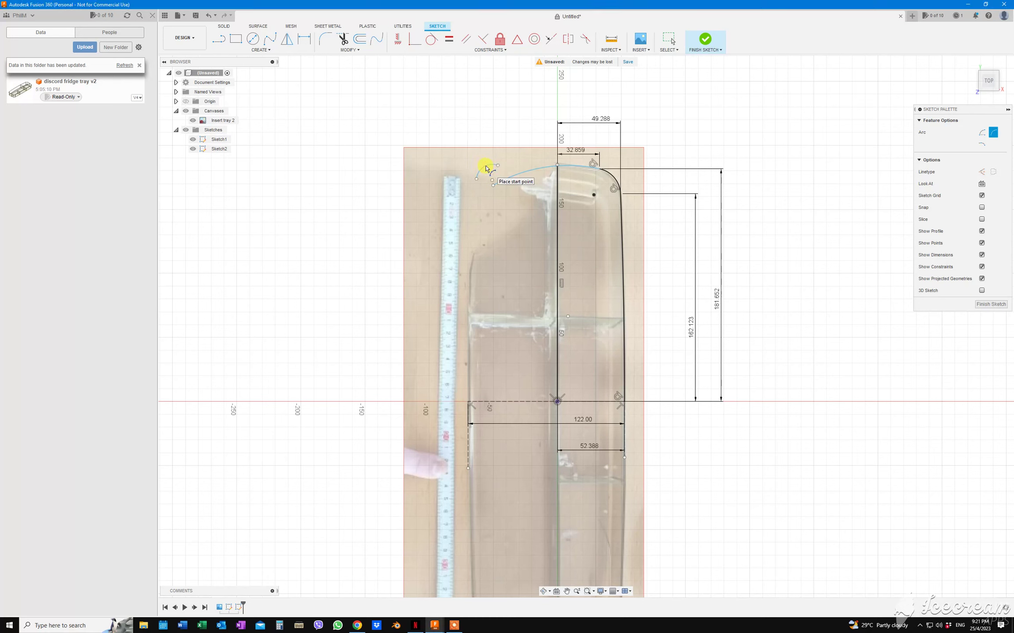
{"action": "key", "text": "Escape"}
{"action": "left_click", "coordinate": [475, 184]}
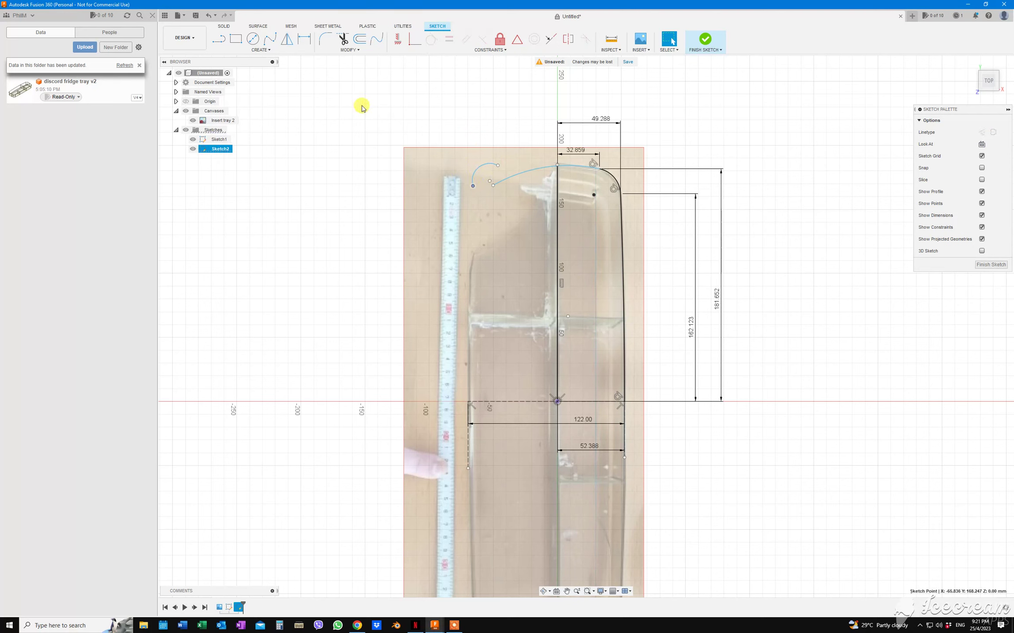
{"action": "key", "text": "Escape"}
- Dimension the small arc's endpoints horizontally from the origin at 65.836 and 46.374
{"action": "key", "text": "d"}
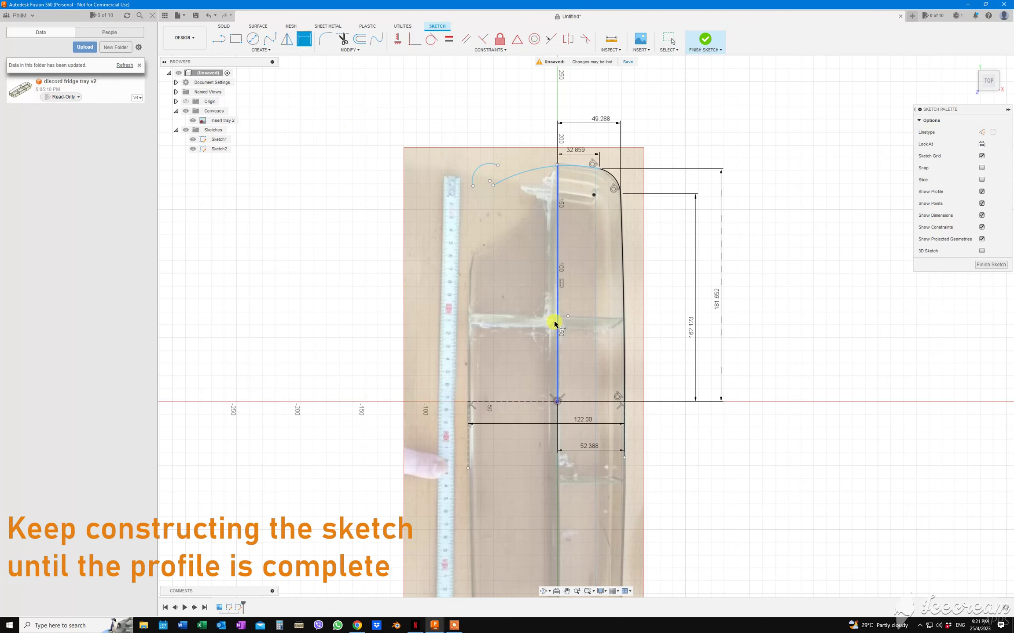
{"action": "left_click", "coordinate": [557, 402]}
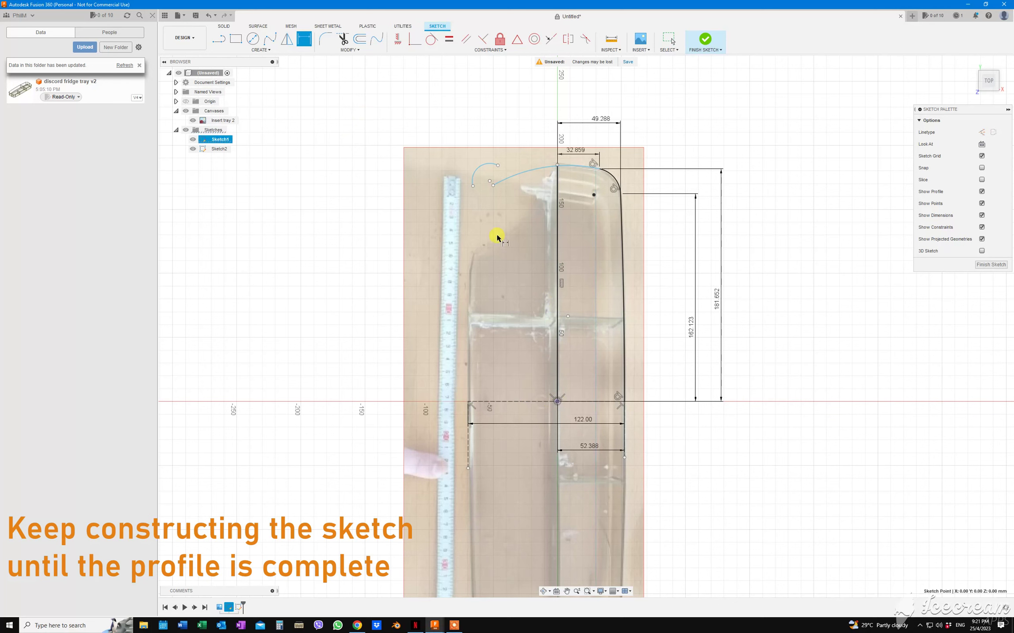
{"action": "left_click", "coordinate": [473, 187]}
{"action": "left_click", "coordinate": [501, 132]}
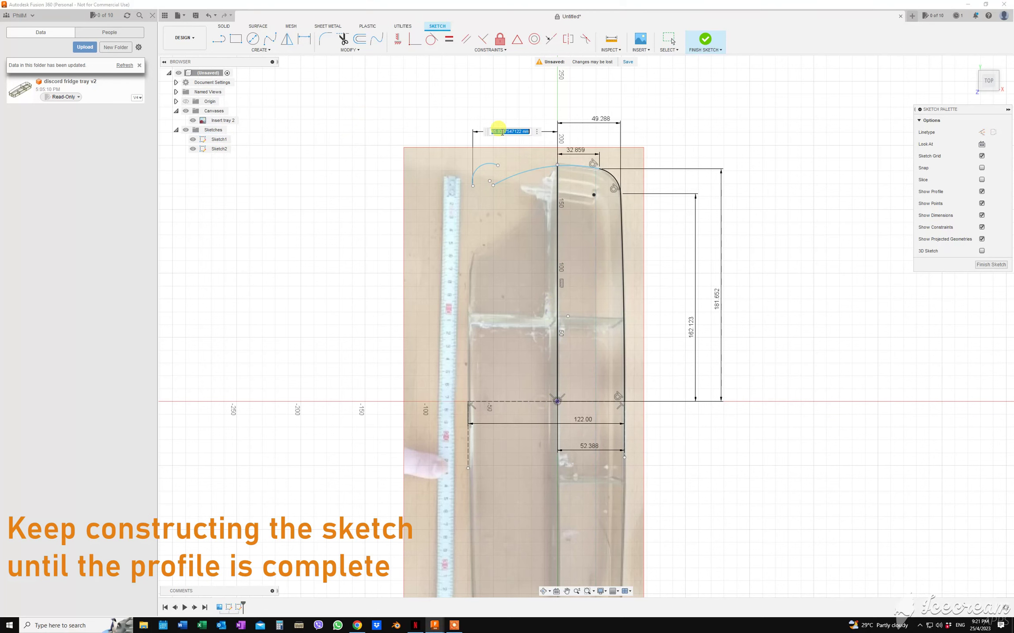
{"action": "key", "text": "Return"}
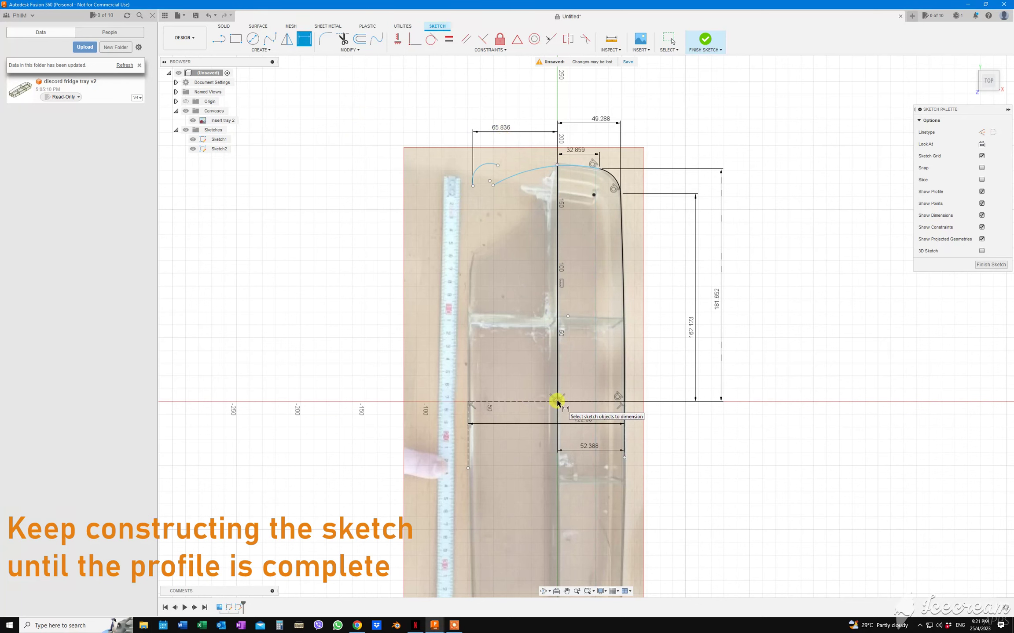
{"action": "left_click", "coordinate": [558, 401]}
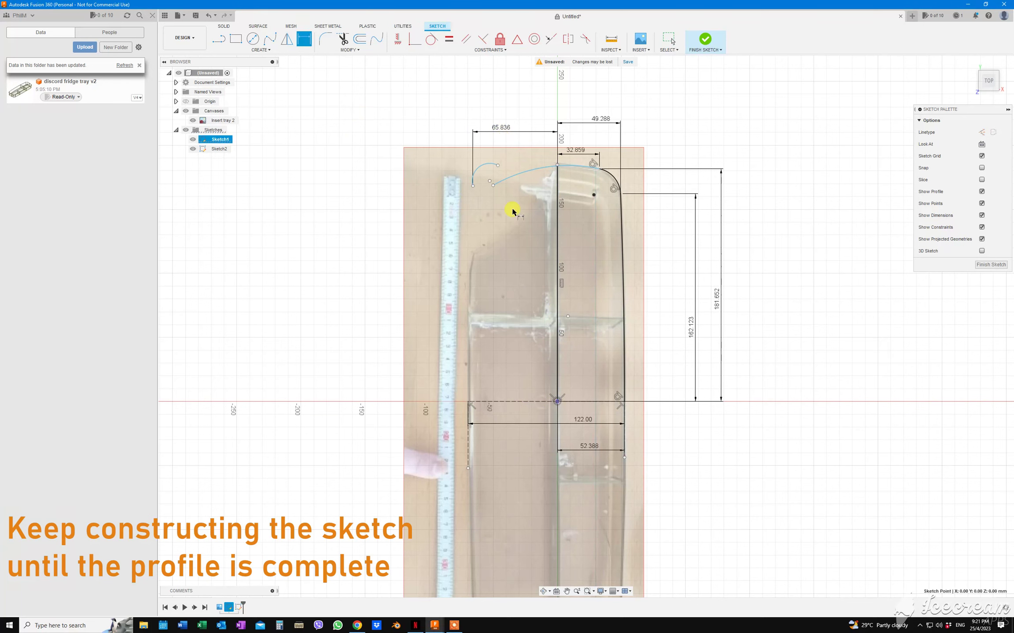
{"action": "left_click", "coordinate": [498, 165]}
{"action": "left_click", "coordinate": [519, 109]}
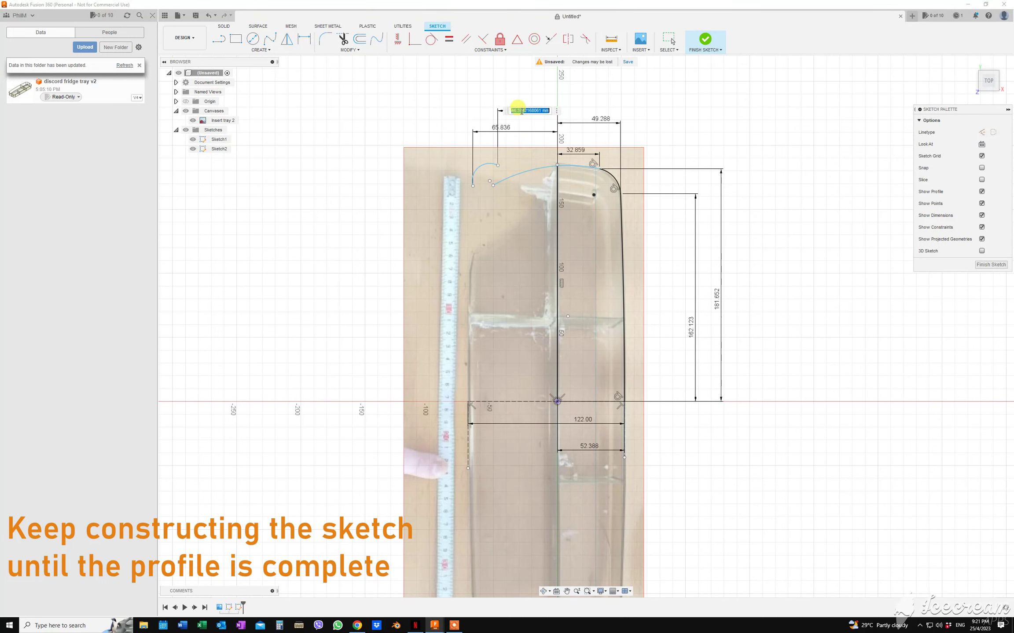
{"action": "key", "text": "Return"}
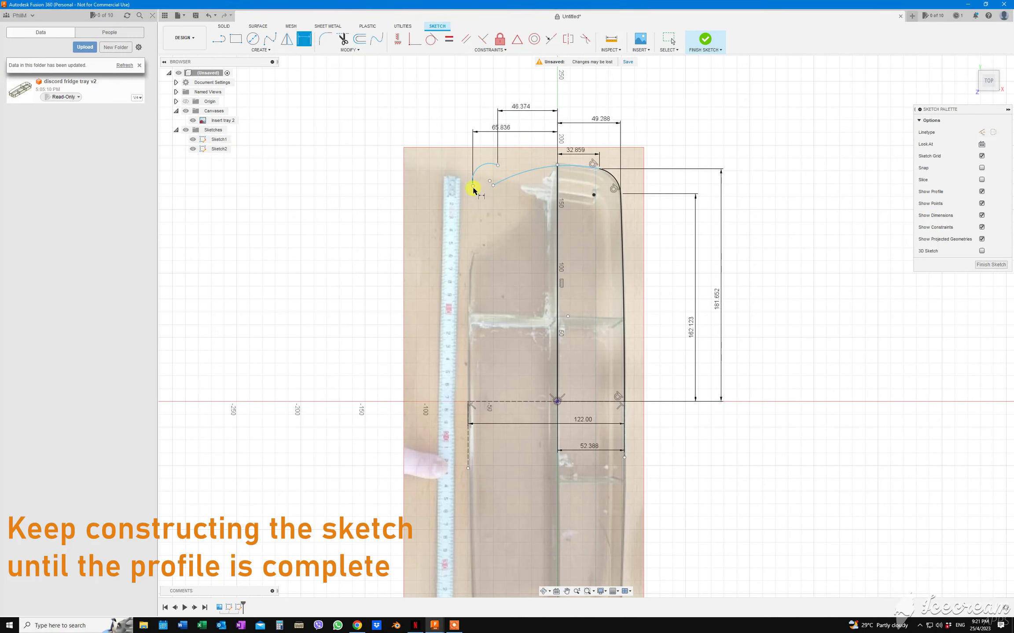
- Add vertical dimensions from the origin to the arc endpoints: 168.247 and 184.311
{"action": "left_click", "coordinate": [473, 186]}
{"action": "left_click", "coordinate": [557, 402]}
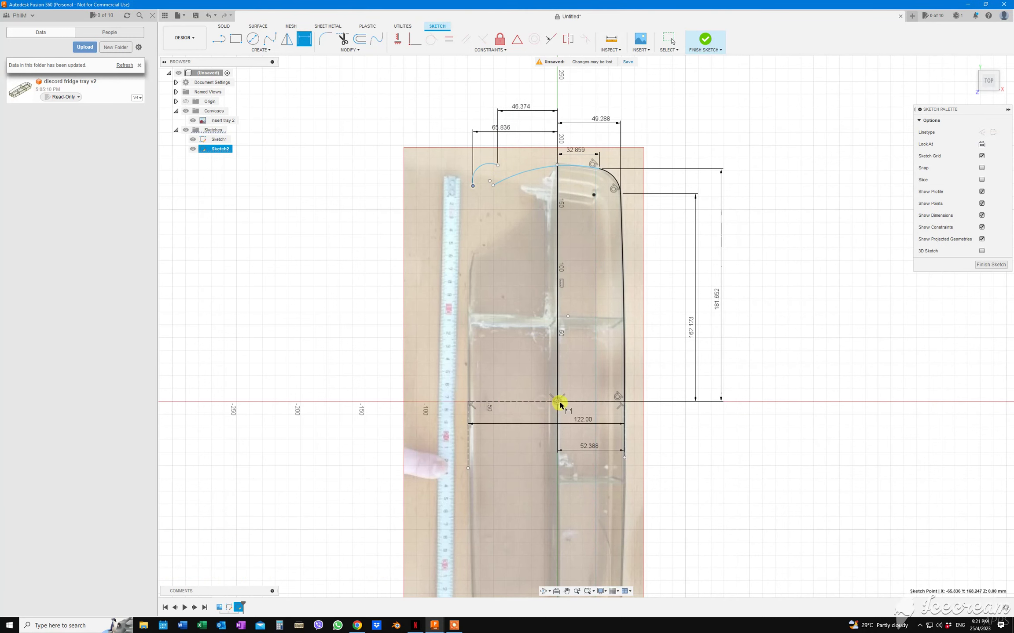
{"action": "left_click", "coordinate": [367, 307]}
{"action": "key", "text": "Return"}
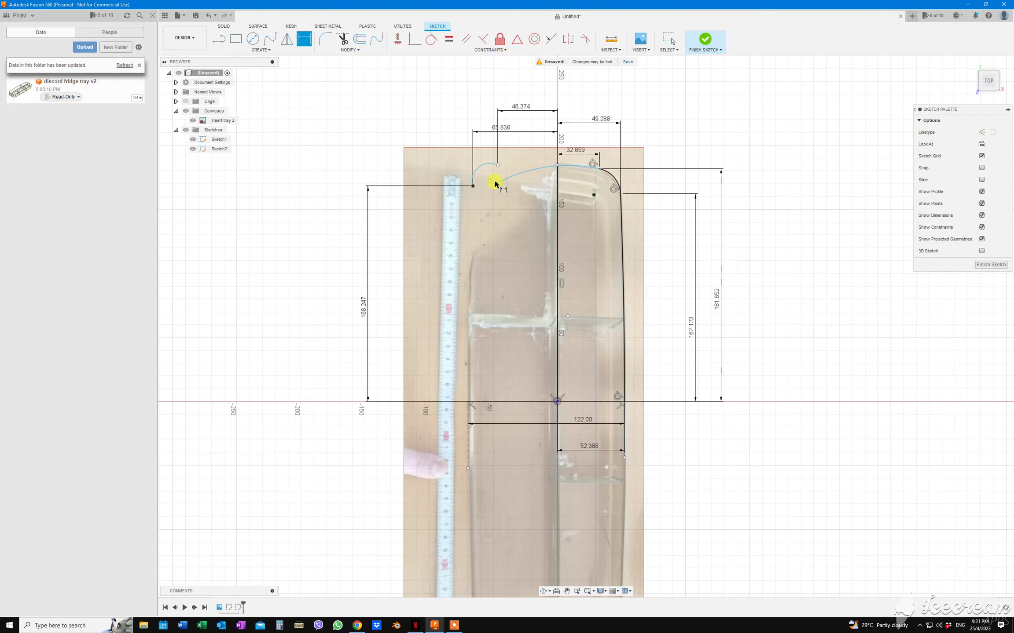
{"action": "left_click", "coordinate": [498, 166]}
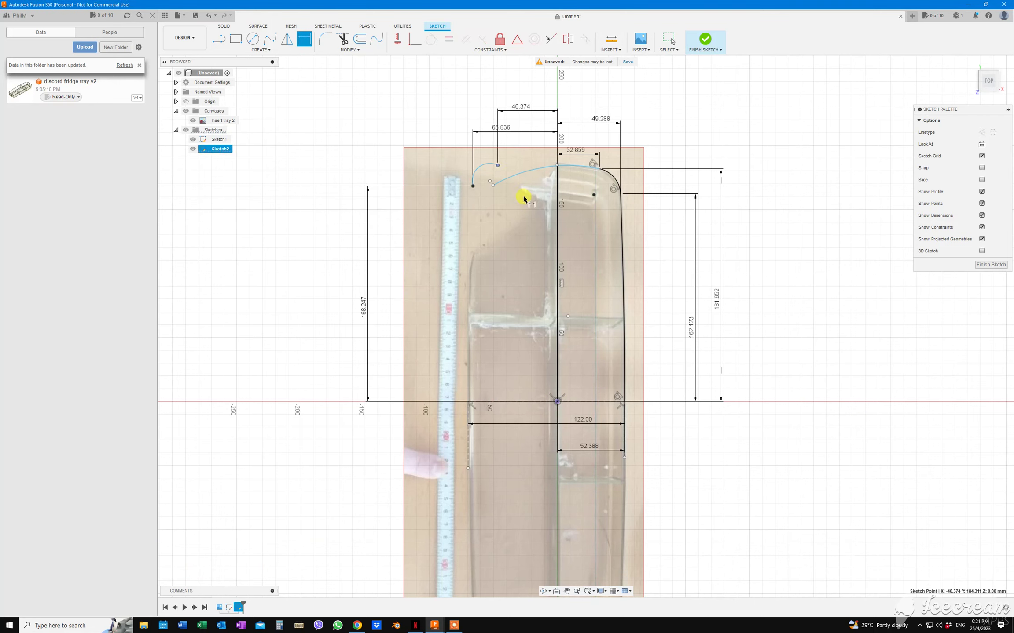
{"action": "left_click", "coordinate": [556, 402], "text": "shift"}
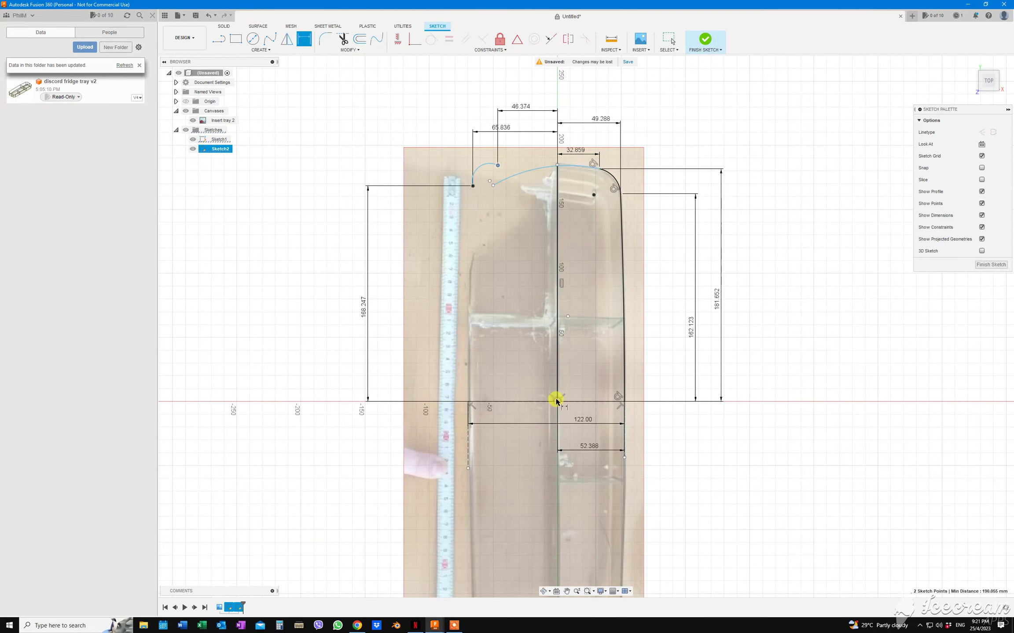
{"action": "left_click", "coordinate": [303, 306]}
{"action": "key", "text": "Return"}
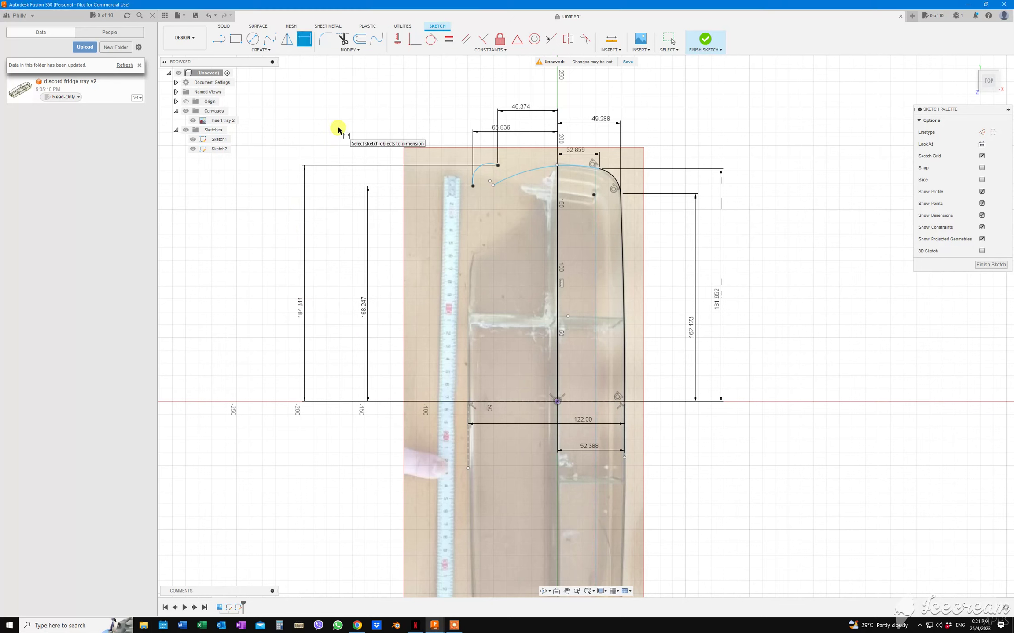
{"action": "key", "text": "Escape"}
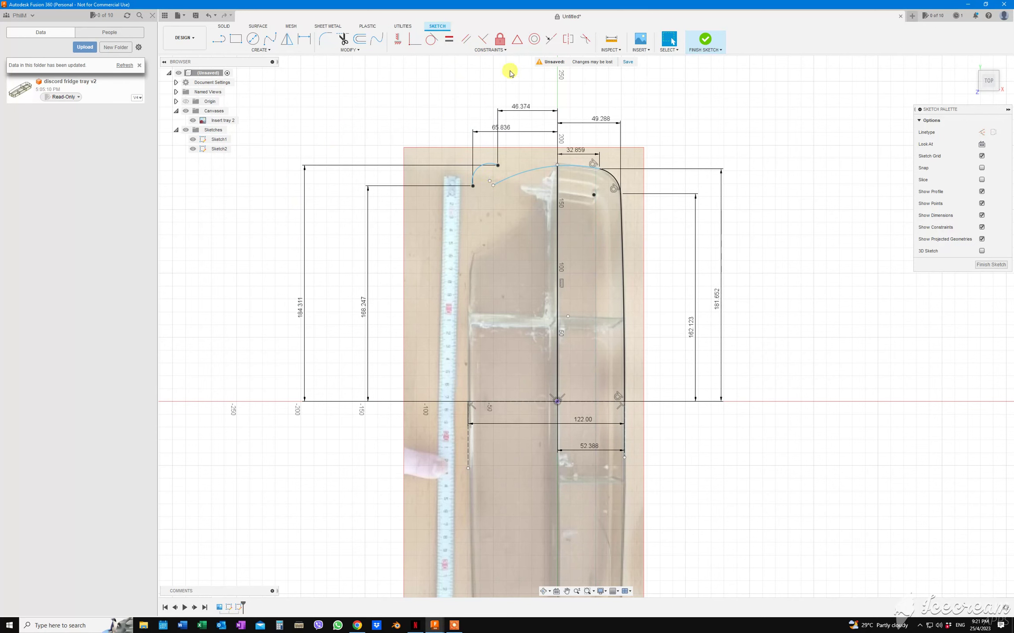
{"action": "left_click", "coordinate": [414, 40]}
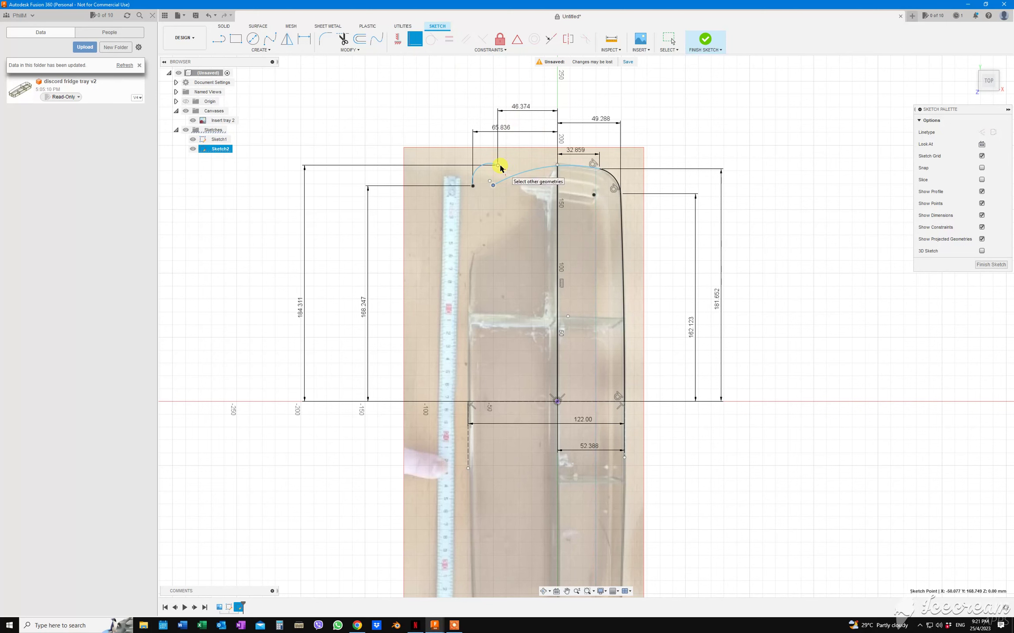
- Join the top curve to the small arc and draw a tangent arc down the left wall to the horizontal axis
{"action": "left_click", "coordinate": [498, 165]}
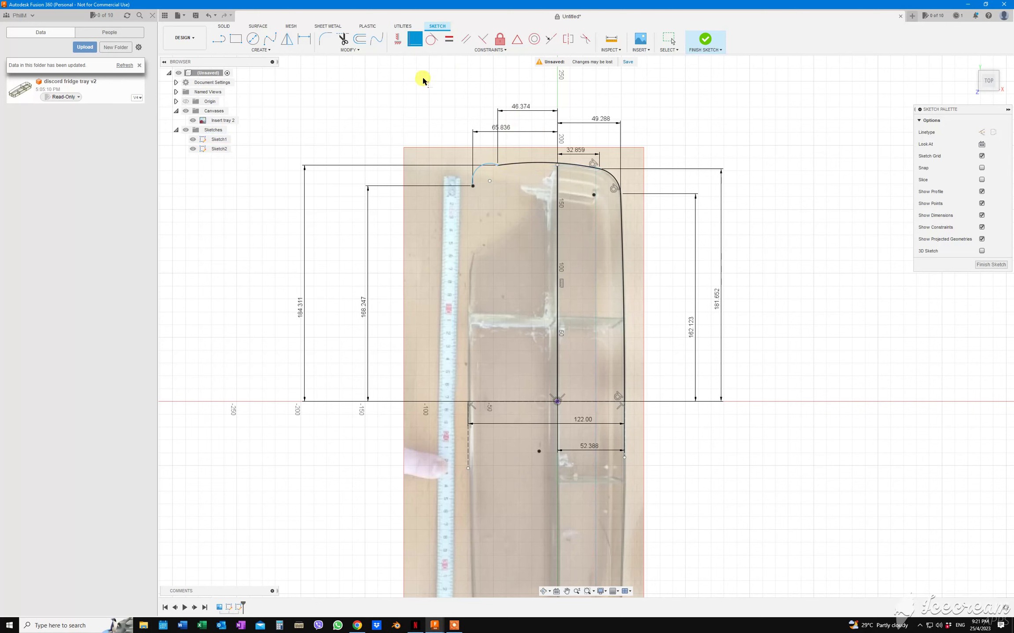
{"action": "key", "text": "Escape"}
{"action": "left_click", "coordinate": [263, 50]}
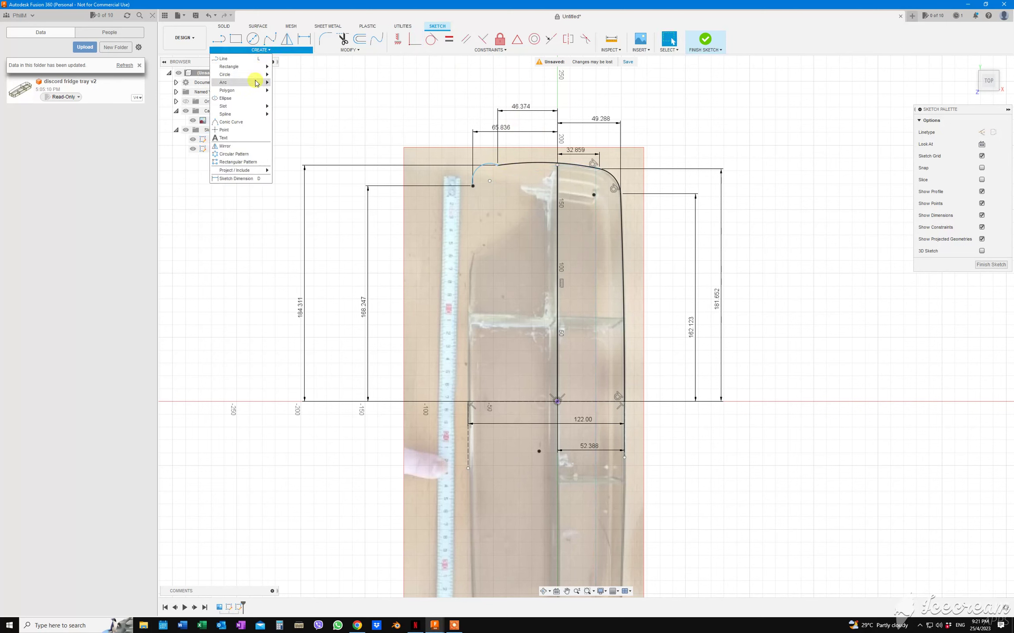
{"action": "mouse_move", "coordinate": [224, 82]}
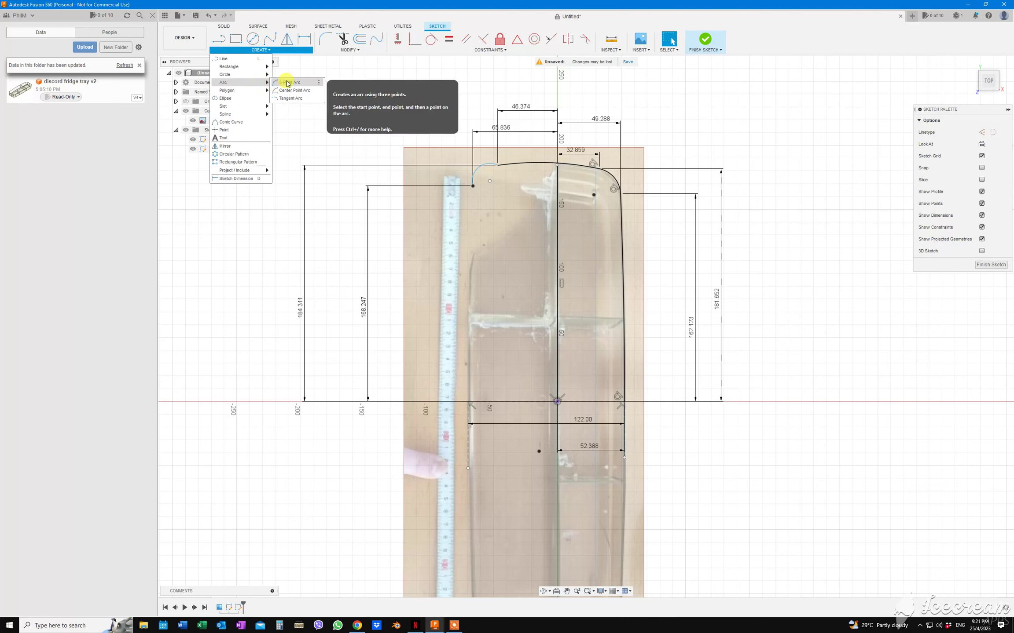
{"action": "left_click", "coordinate": [289, 83]}
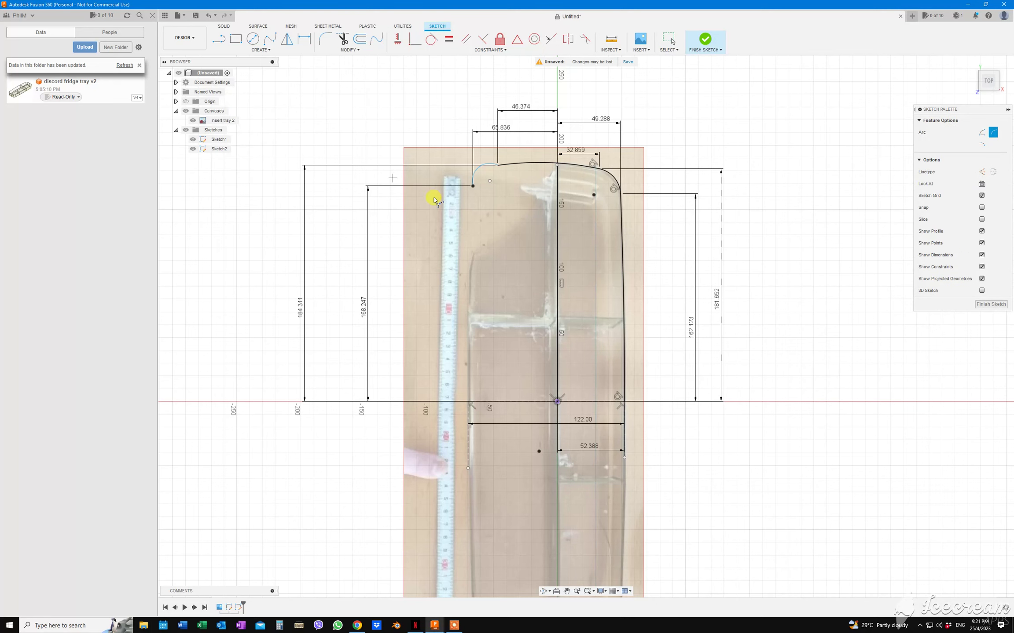
{"action": "left_click", "coordinate": [471, 189]}
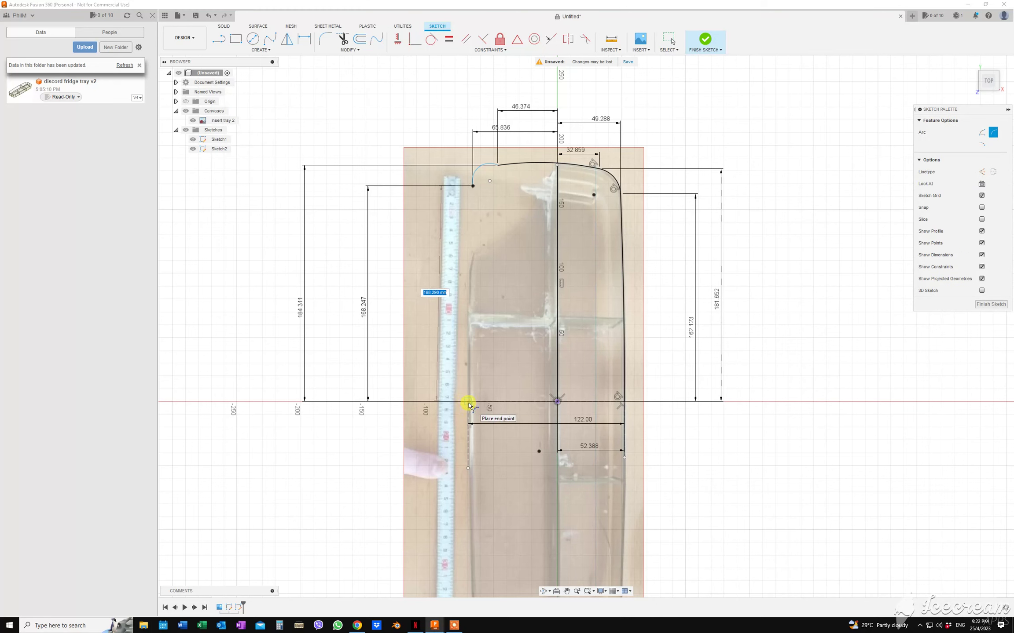
{"action": "left_click", "coordinate": [469, 404]}
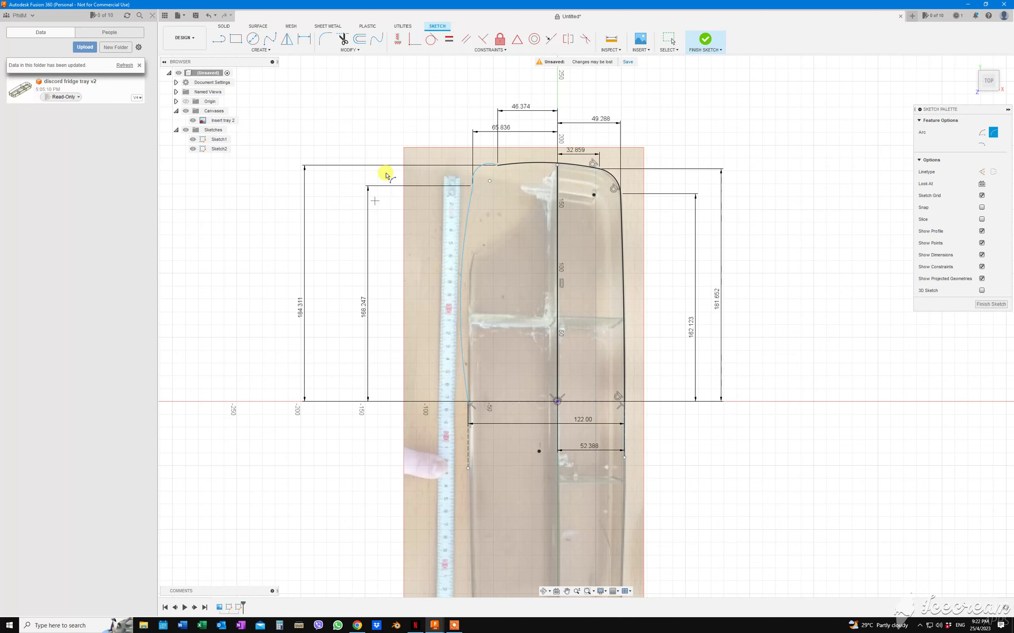
{"action": "key", "text": "Escape"}
{"action": "left_click", "coordinate": [431, 39]}
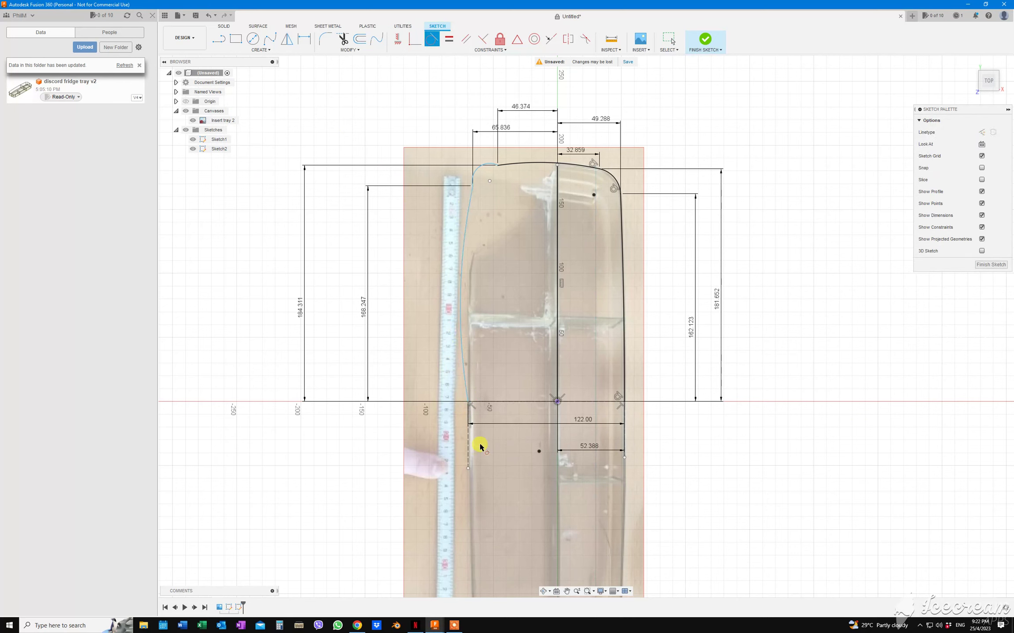
{"action": "left_click", "coordinate": [468, 448]}
- Make the left side arc tangent, and the top-left corner arc tangent to the left side and top edge
{"action": "left_click", "coordinate": [466, 390]}
{"action": "scroll", "coordinate": [452, 176], "scroll_direction": "up", "scroll_amount": 3}
{"action": "left_click", "coordinate": [429, 42]}
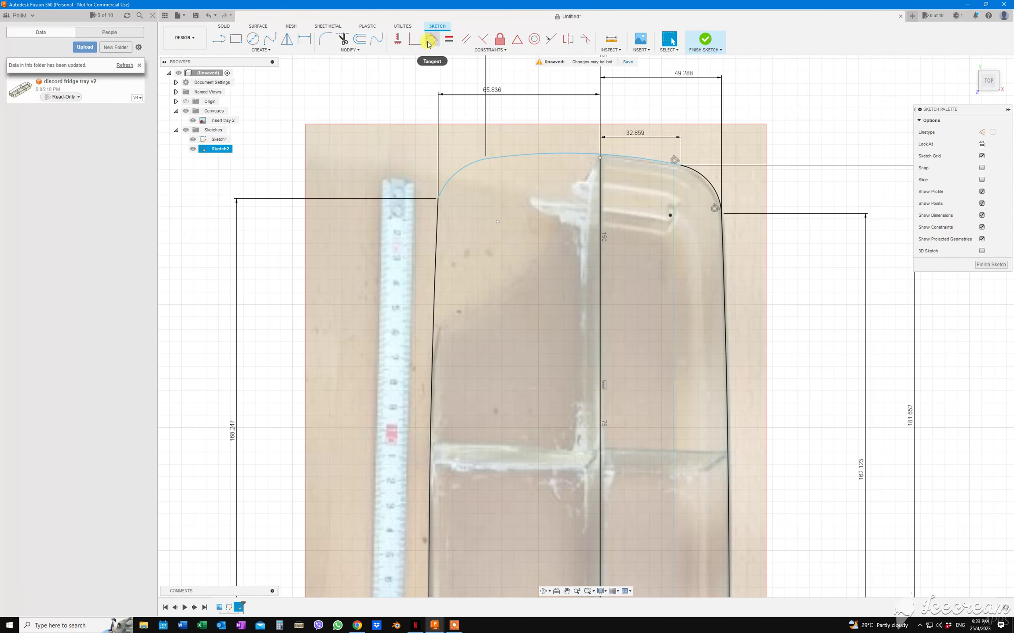
{"action": "left_click", "coordinate": [444, 192]}
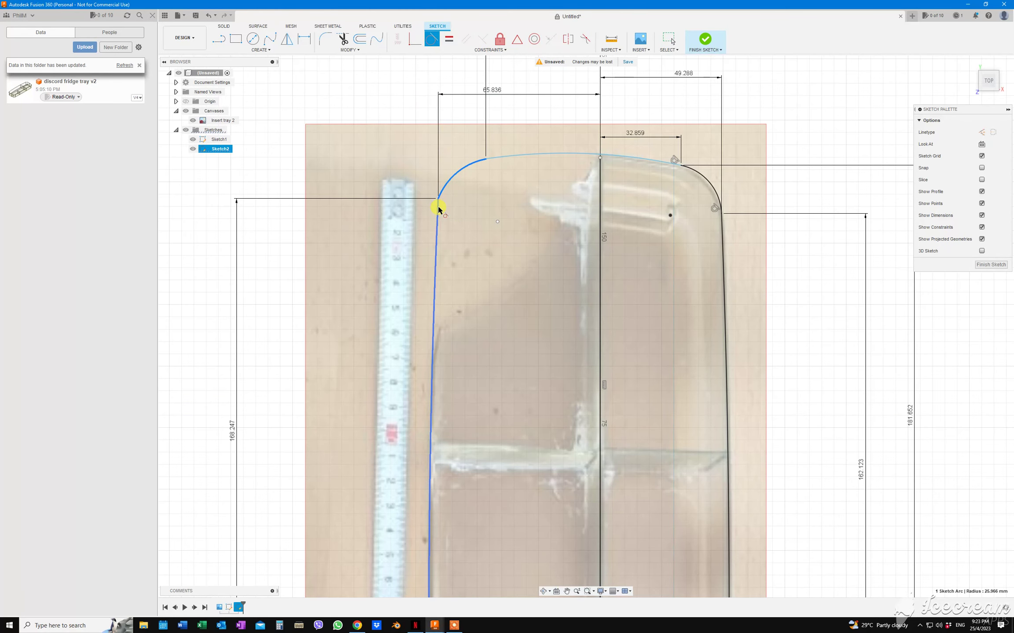
{"action": "left_click", "coordinate": [439, 209]}
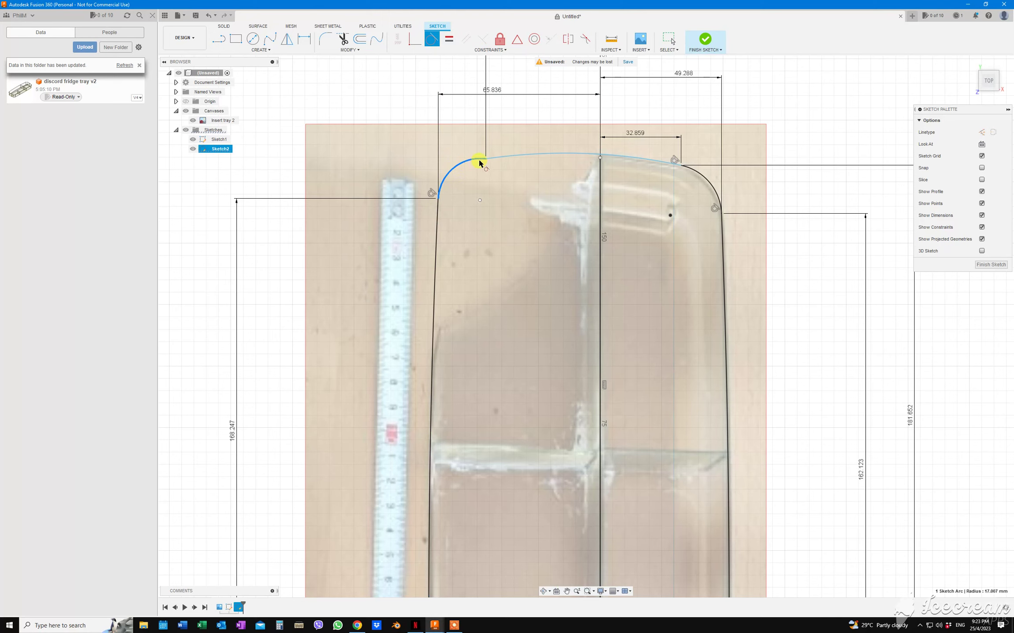
{"action": "left_click", "coordinate": [493, 165]}
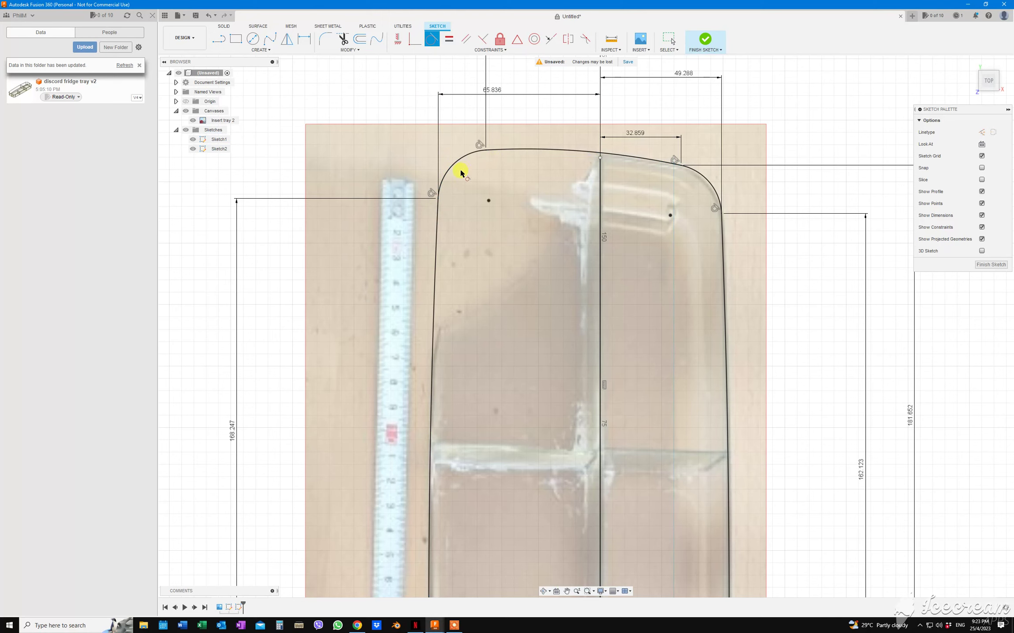
{"action": "scroll", "coordinate": [469, 234], "scroll_direction": "down", "scroll_amount": 4}
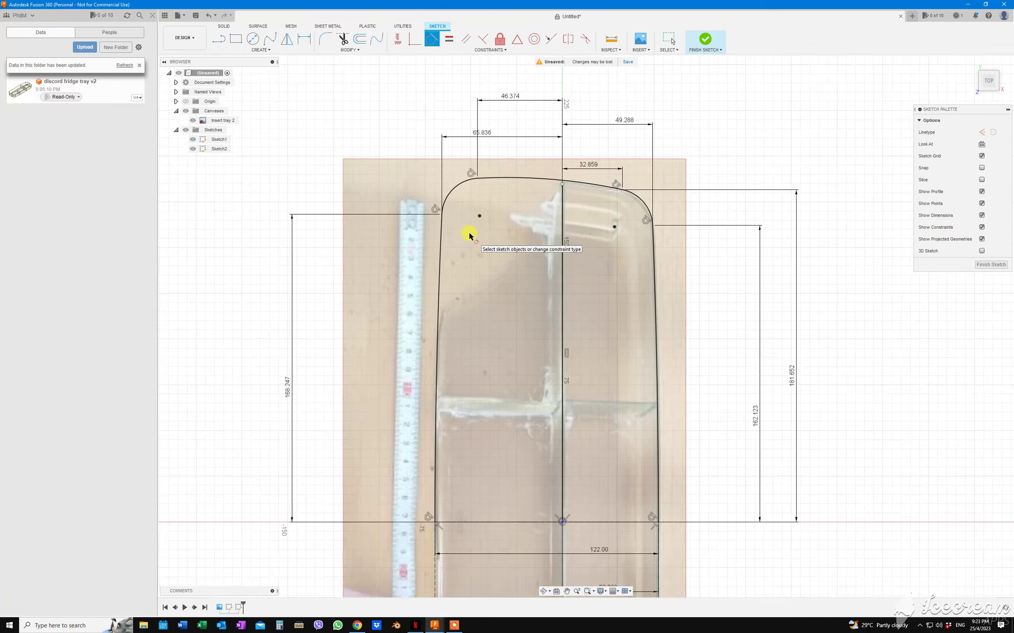
{"action": "scroll", "coordinate": [469, 234], "scroll_direction": "up", "scroll_amount": 2}
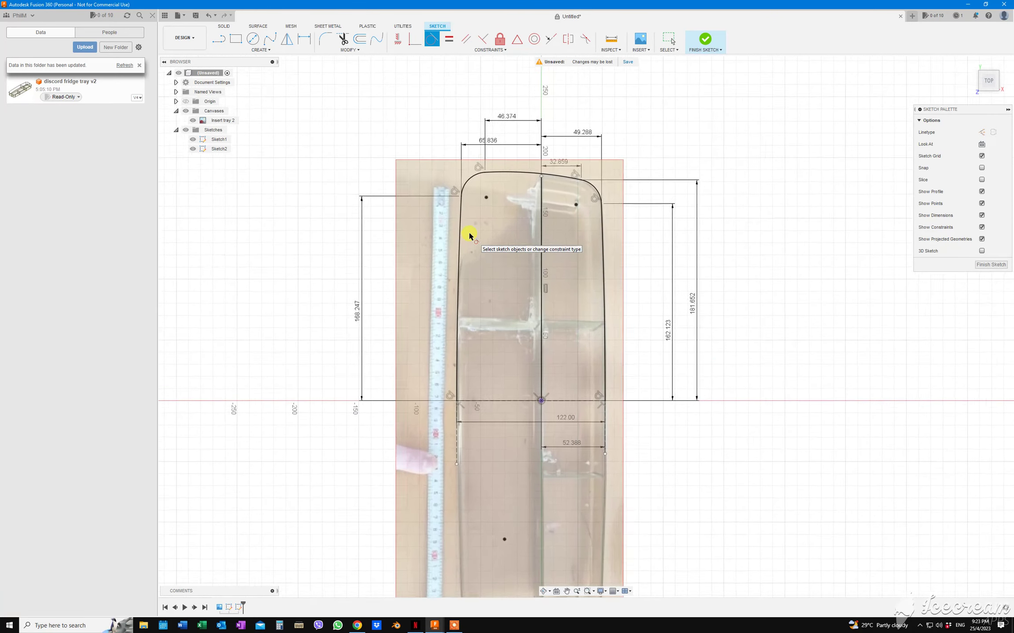
{"action": "scroll", "coordinate": [469, 234], "scroll_direction": "up", "scroll_amount": 1}
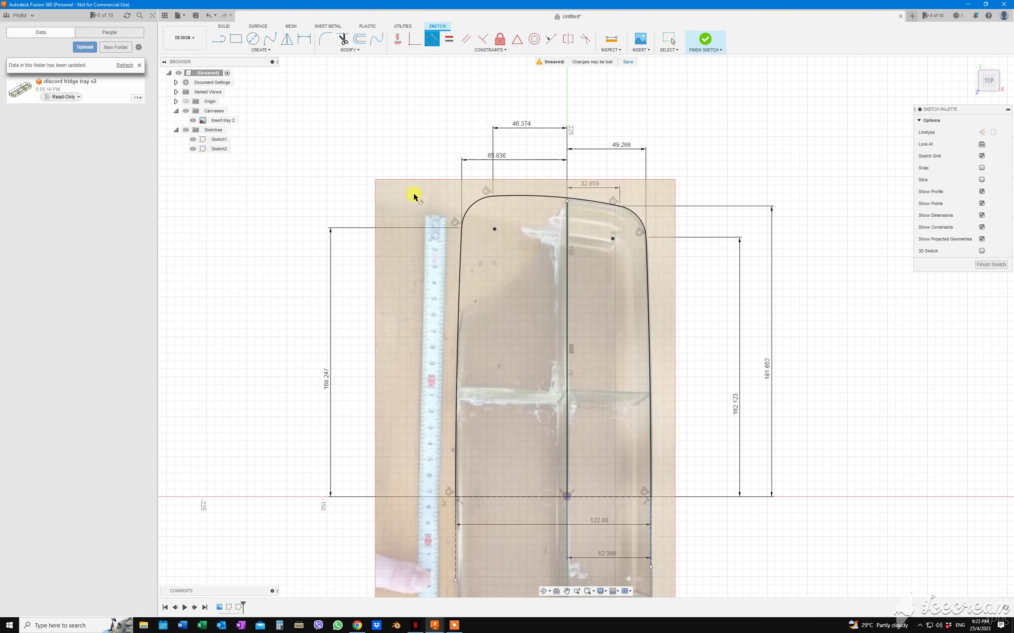
{"action": "key", "text": "Escape"}
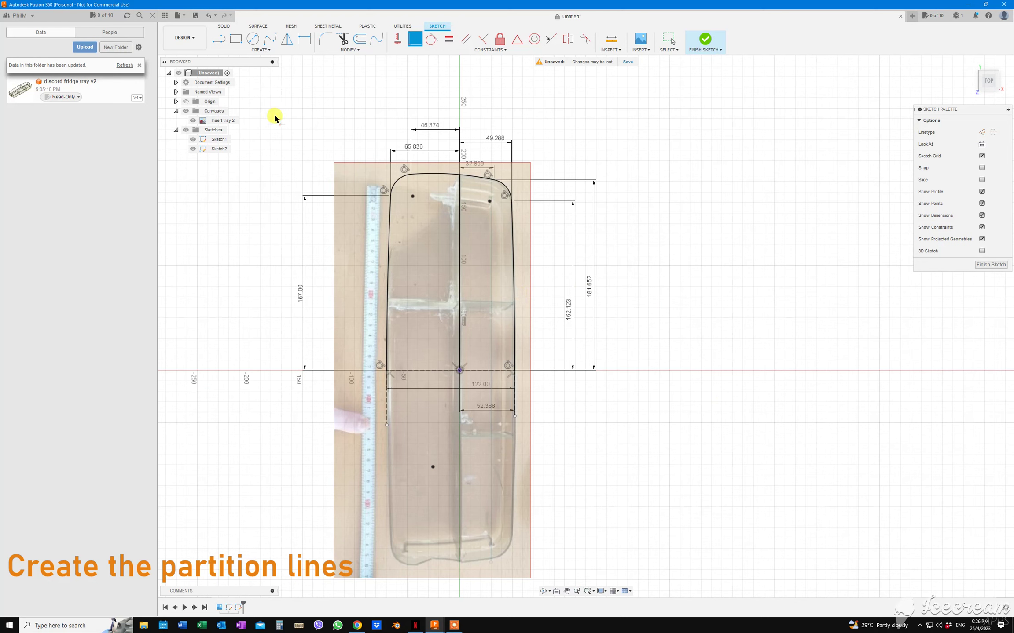
{"action": "key", "text": "l"}
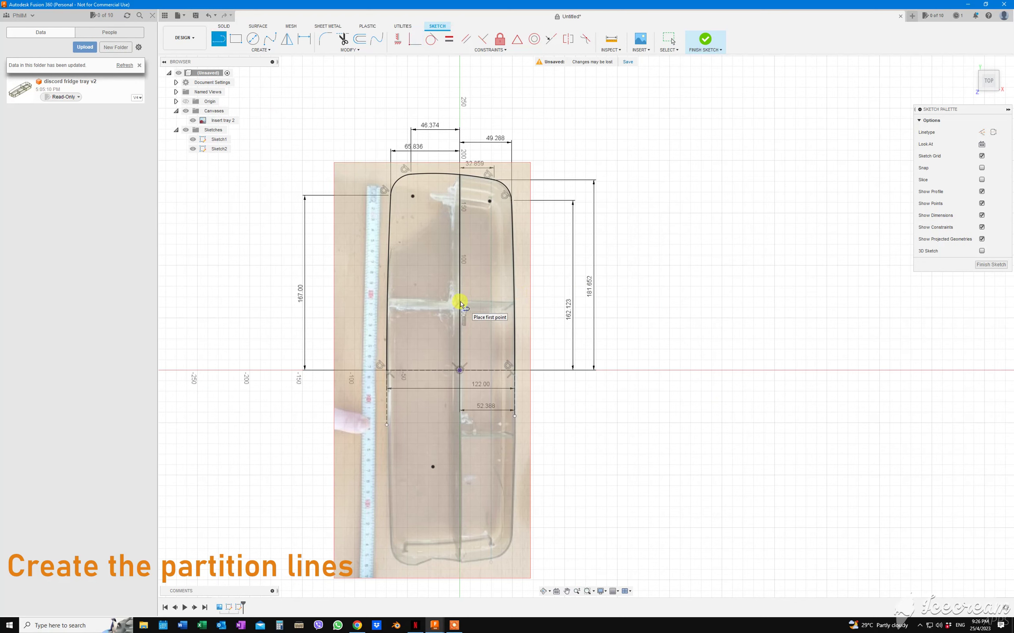
- Draw a horizontal partition line from the centre line out to both tray edges
{"action": "left_click", "coordinate": [460, 302]}
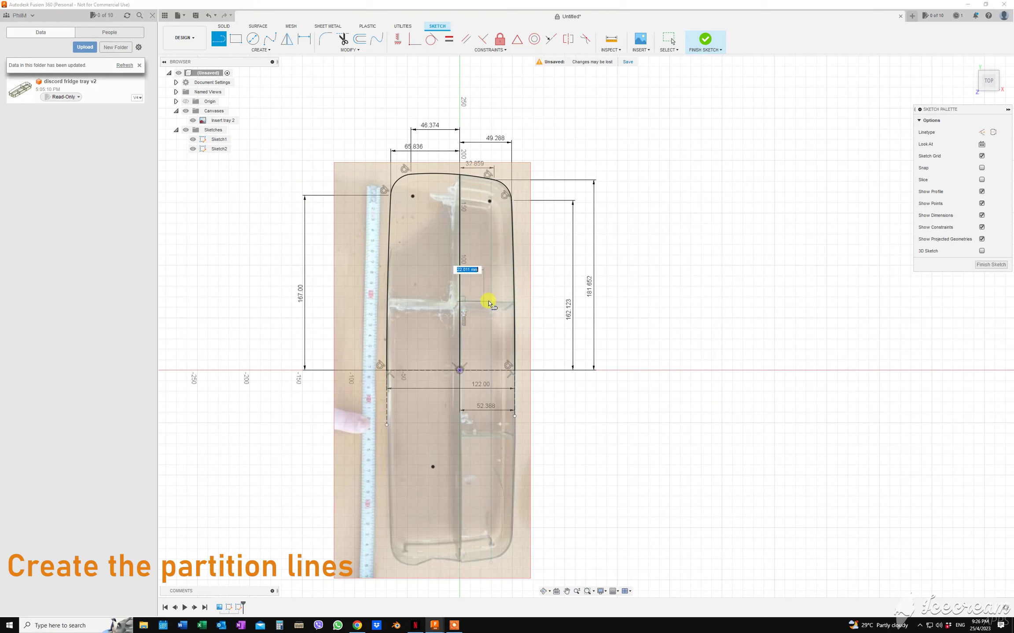
{"action": "left_click", "coordinate": [514, 303]}
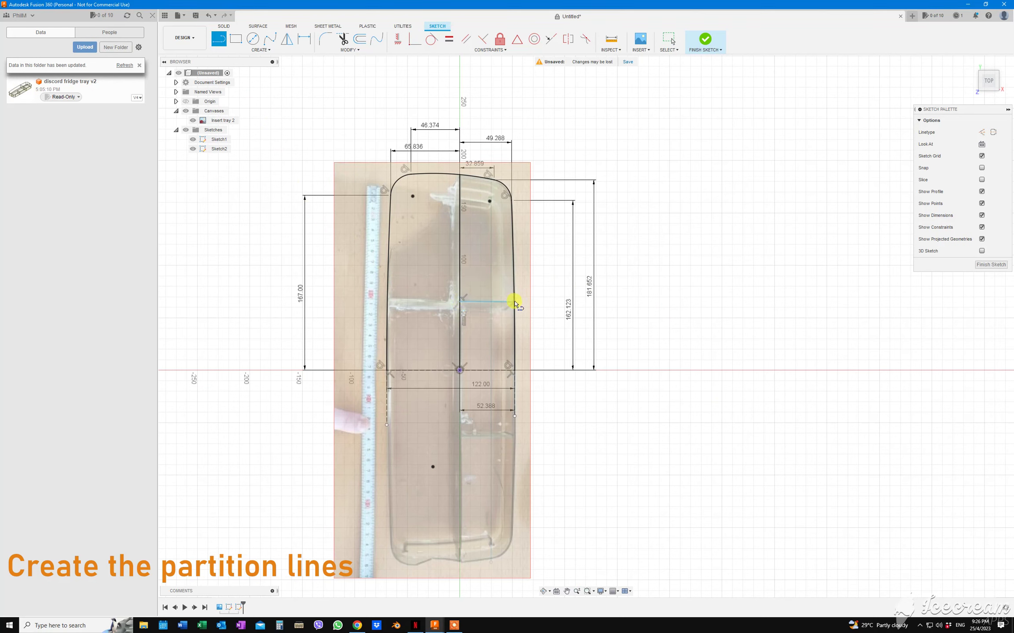
{"action": "left_click", "coordinate": [459, 303]}
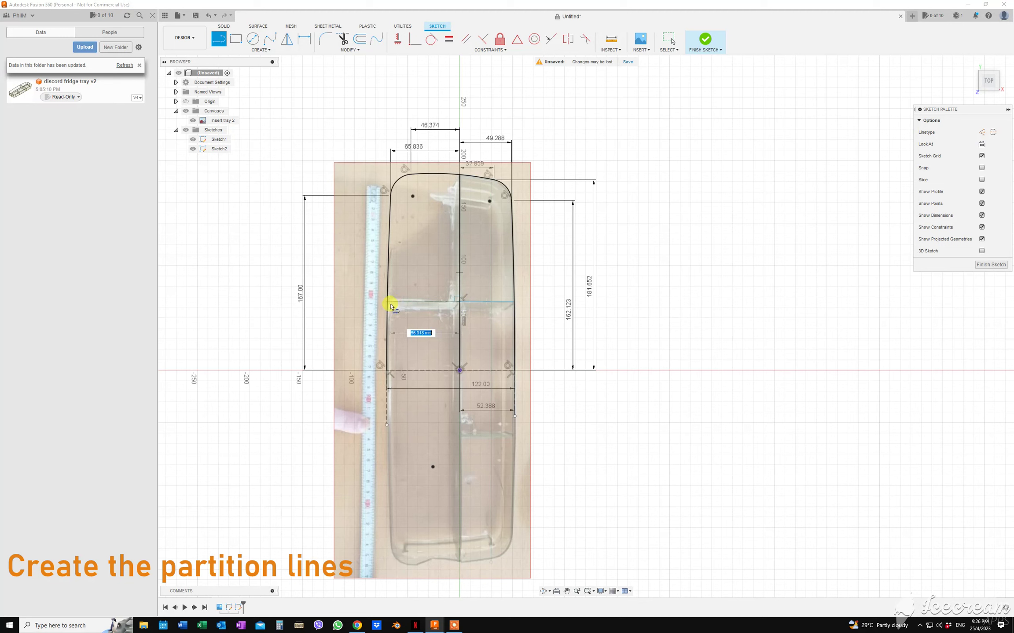
{"action": "left_click", "coordinate": [388, 306]}
{"action": "key", "text": "Escape"}
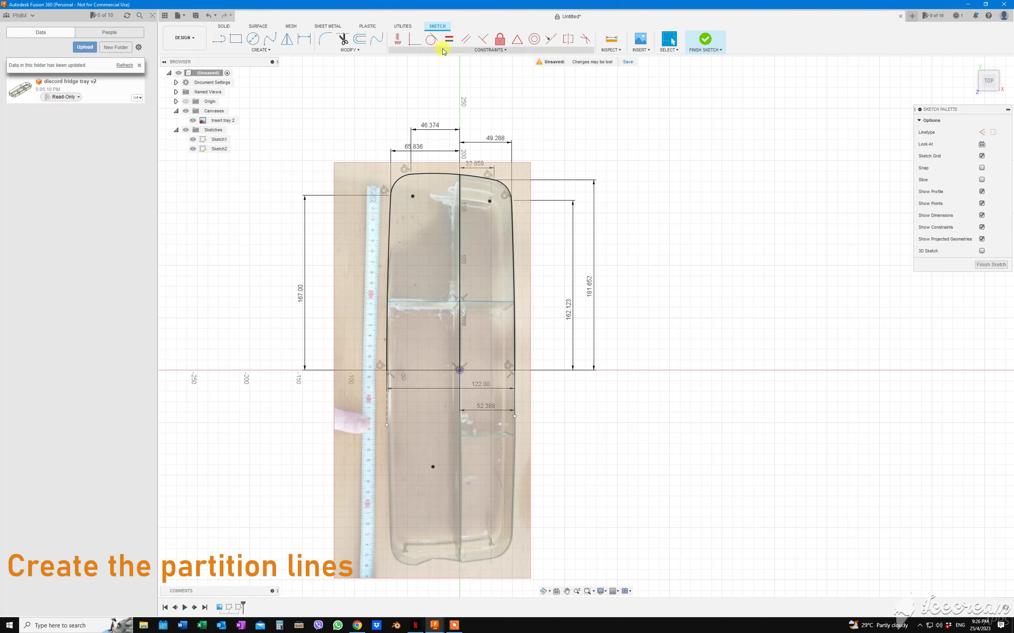
{"action": "left_click", "coordinate": [551, 39]}
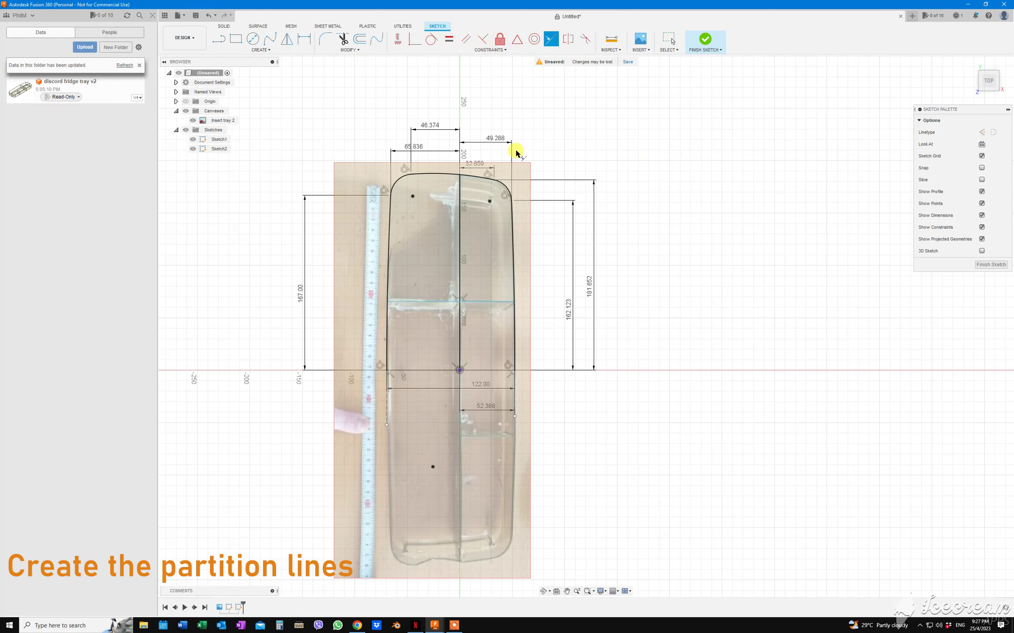
{"action": "left_click", "coordinate": [415, 310]}
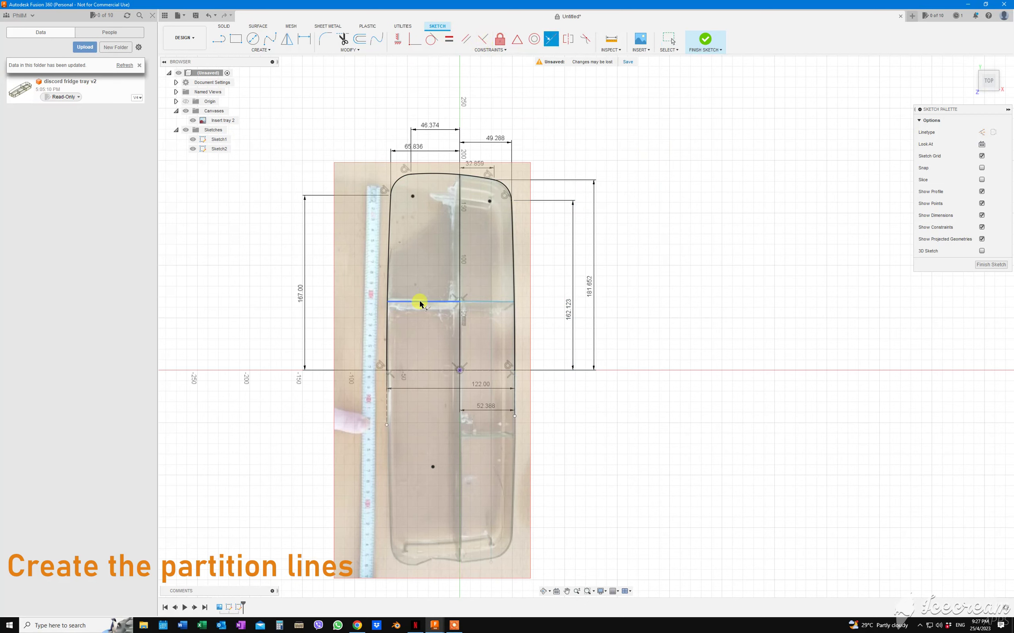
{"action": "left_click", "coordinate": [474, 304]}
{"action": "key", "text": "Escape"}
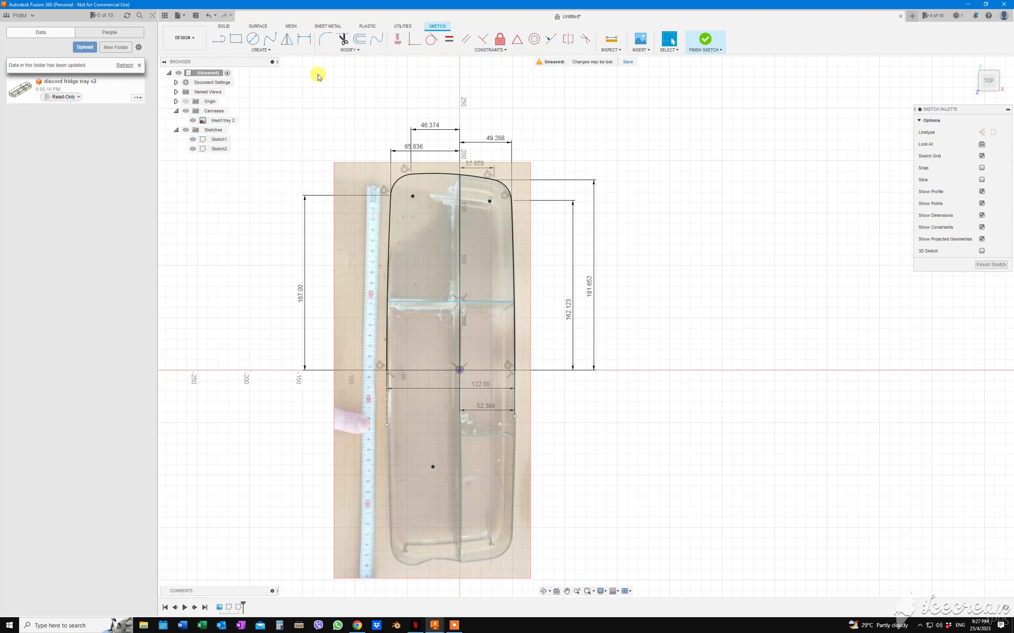
- Dimension the partition line 65 mm above the base line
{"action": "key", "text": "d"}
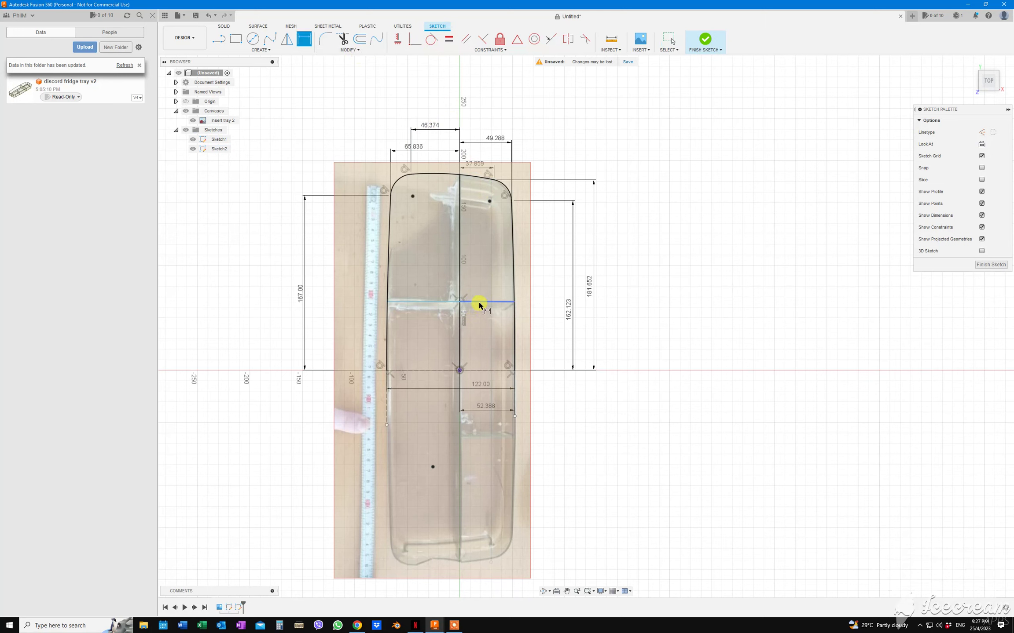
{"action": "left_click", "coordinate": [478, 302]}
{"action": "left_click", "coordinate": [474, 371]}
{"action": "left_click", "coordinate": [549, 336]}
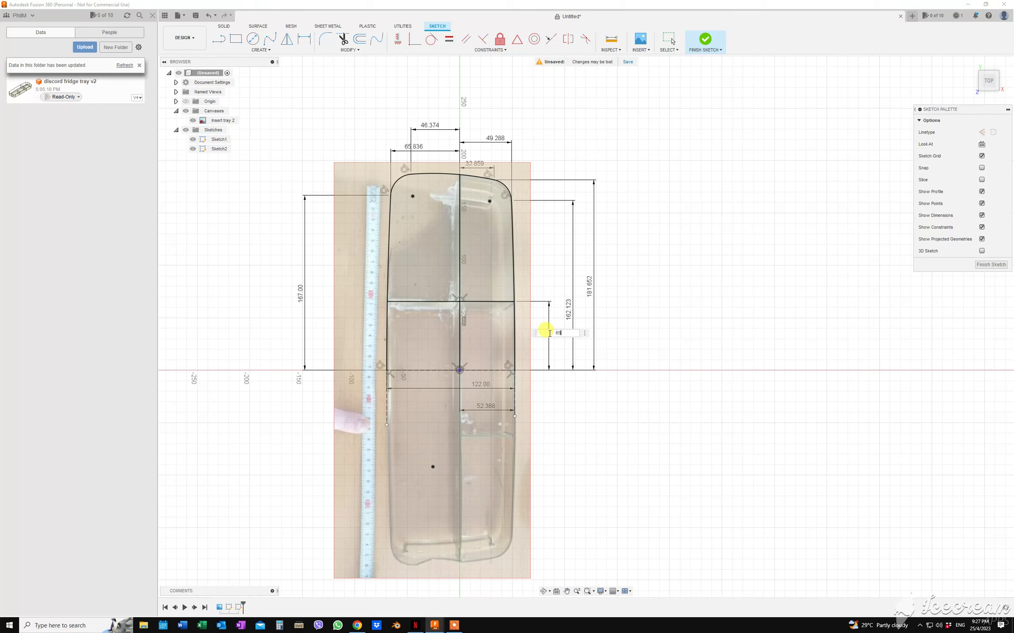
{"action": "key", "text": "Return"}
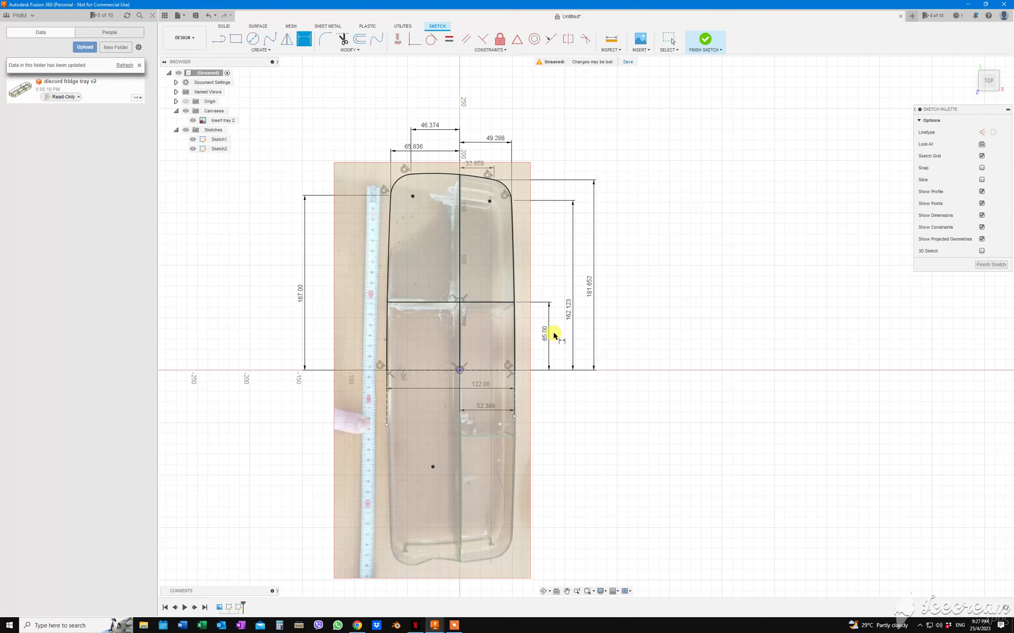
{"action": "key", "text": "Escape"}
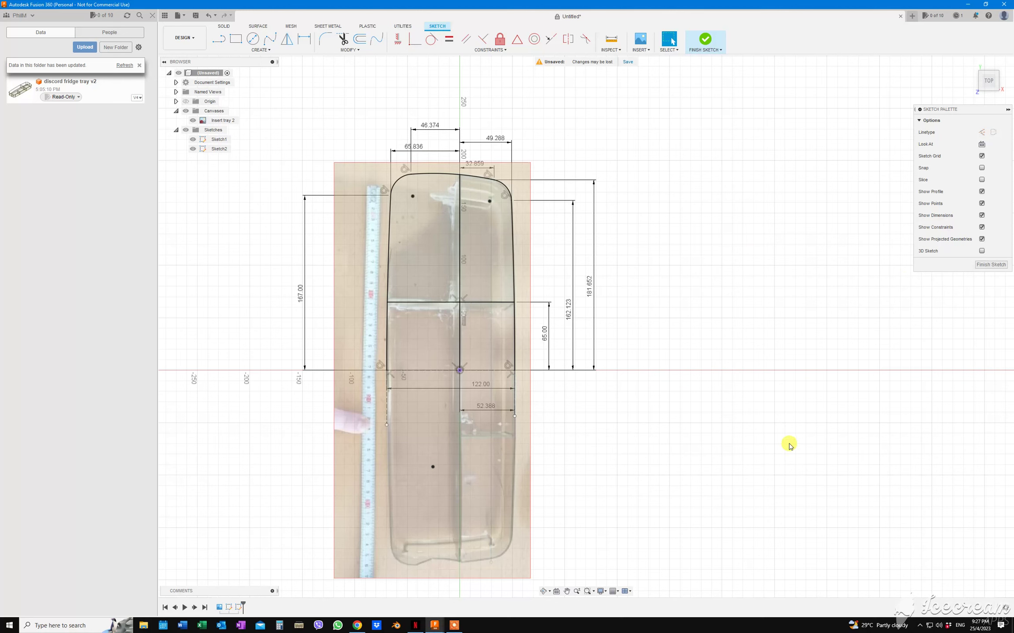
{"action": "left_click", "coordinate": [262, 49]}
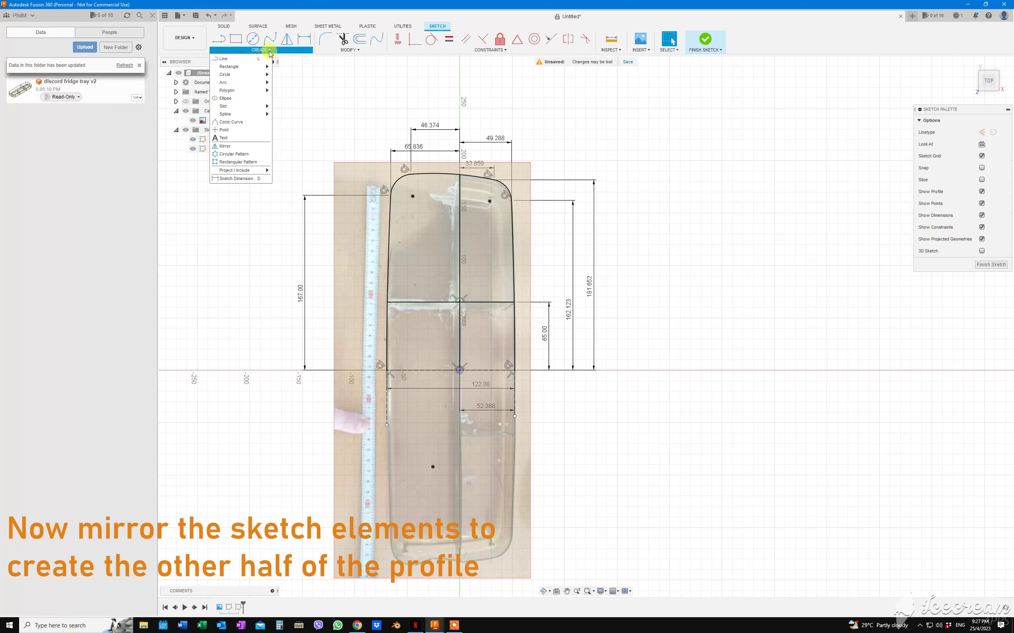
- Mirror the side lines, corner arcs, top edge and partition lines about the base line
{"action": "left_click", "coordinate": [228, 150]}
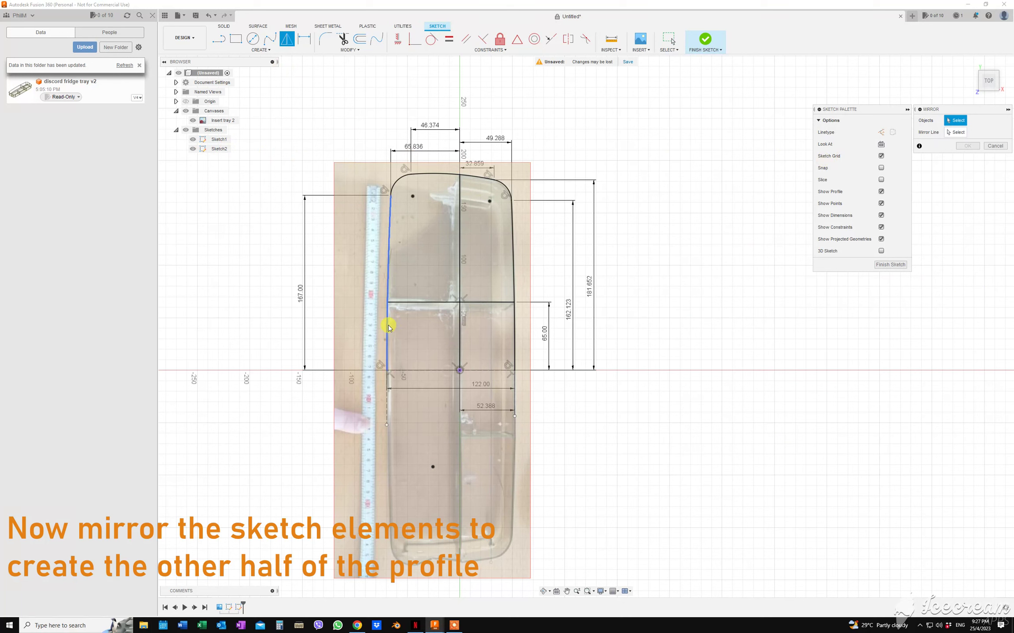
{"action": "left_click", "coordinate": [390, 304]}
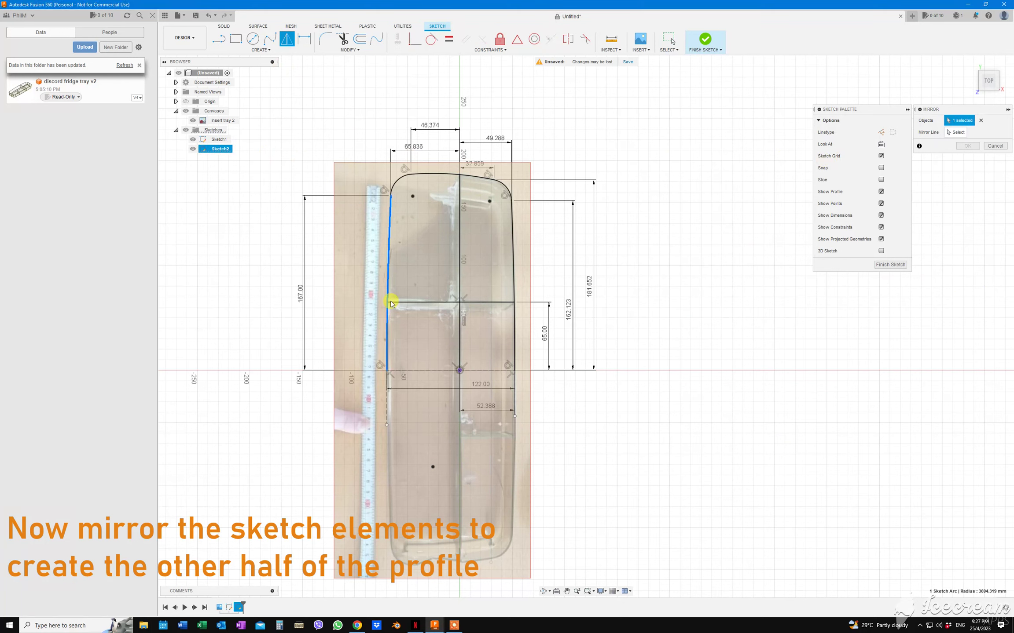
{"action": "left_click", "coordinate": [394, 181]}
{"action": "left_click", "coordinate": [472, 182]}
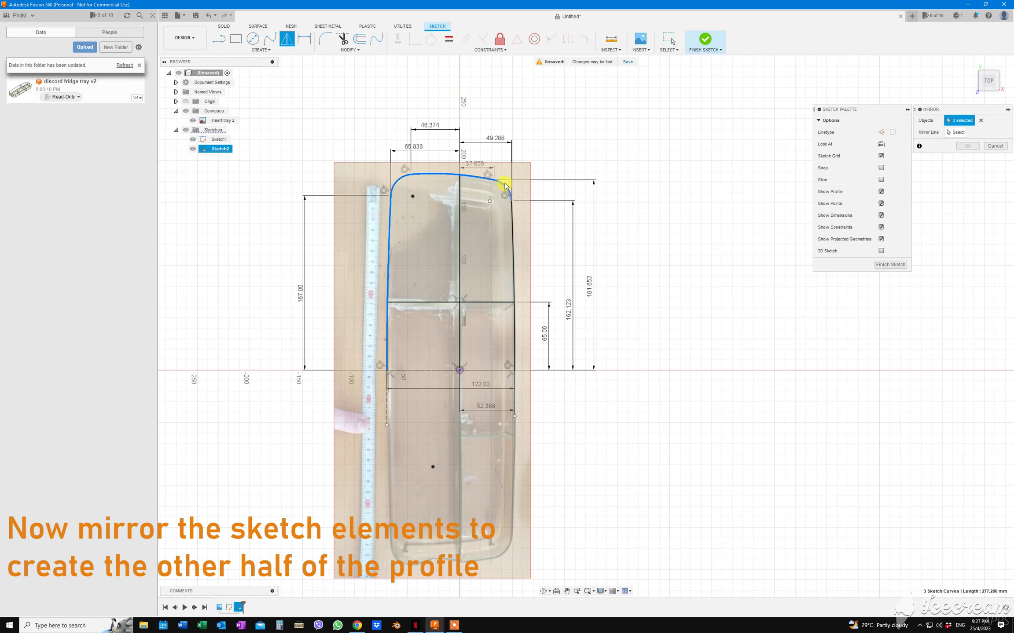
{"action": "left_click", "coordinate": [506, 187]}
{"action": "left_click", "coordinate": [512, 209]}
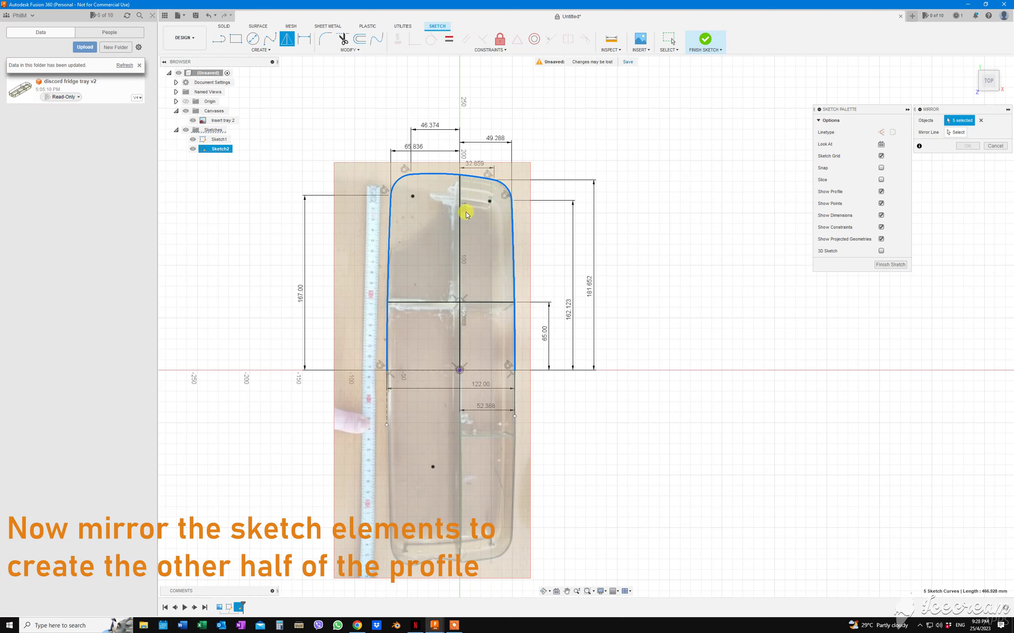
{"action": "left_click", "coordinate": [502, 303]}
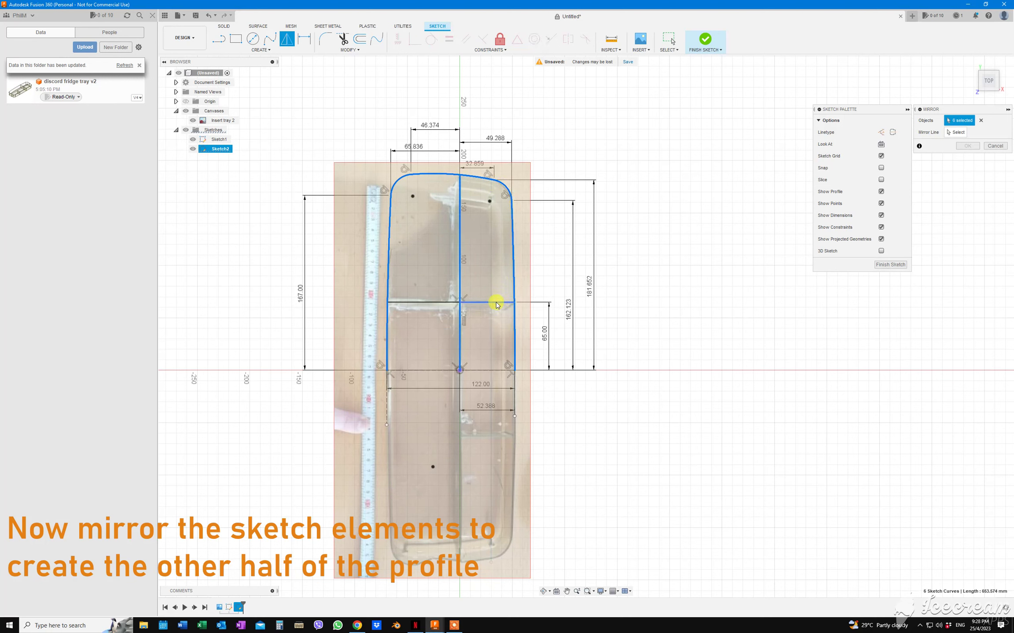
{"action": "left_click", "coordinate": [496, 304]}
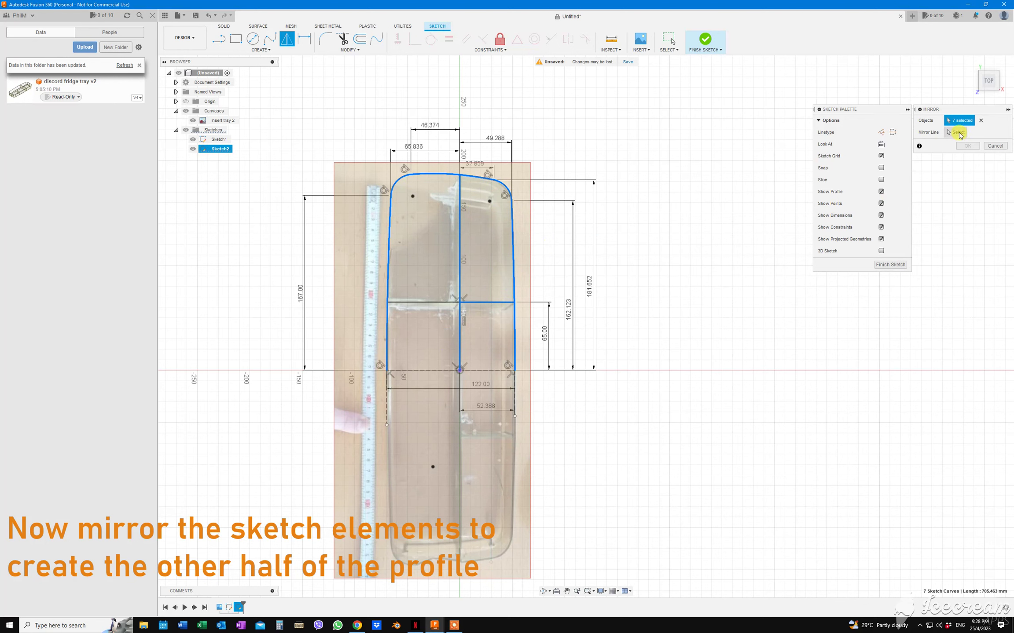
{"action": "left_click", "coordinate": [959, 133]}
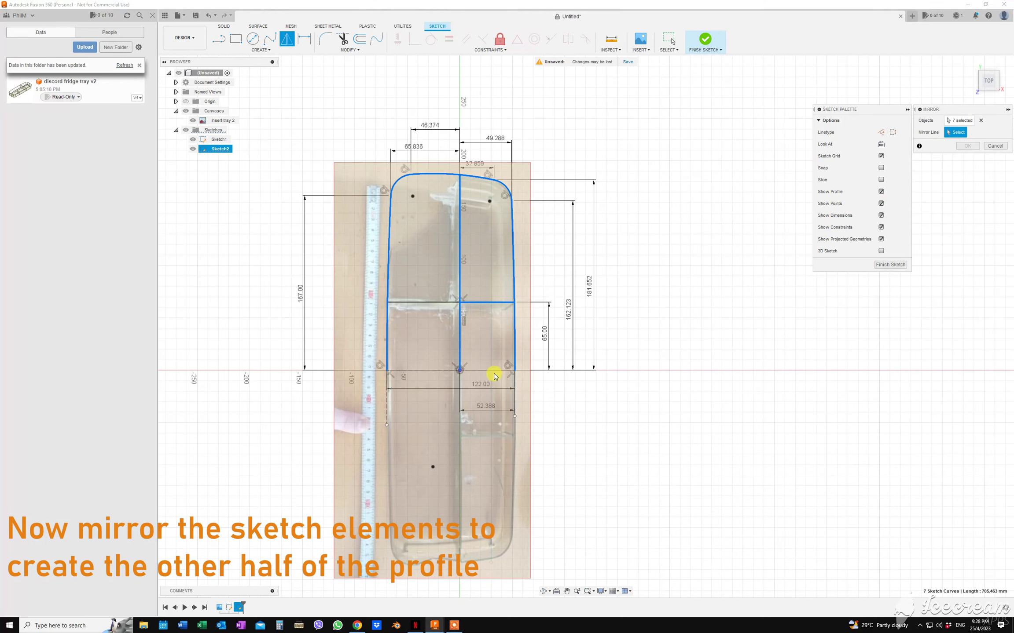
{"action": "left_click", "coordinate": [481, 372]}
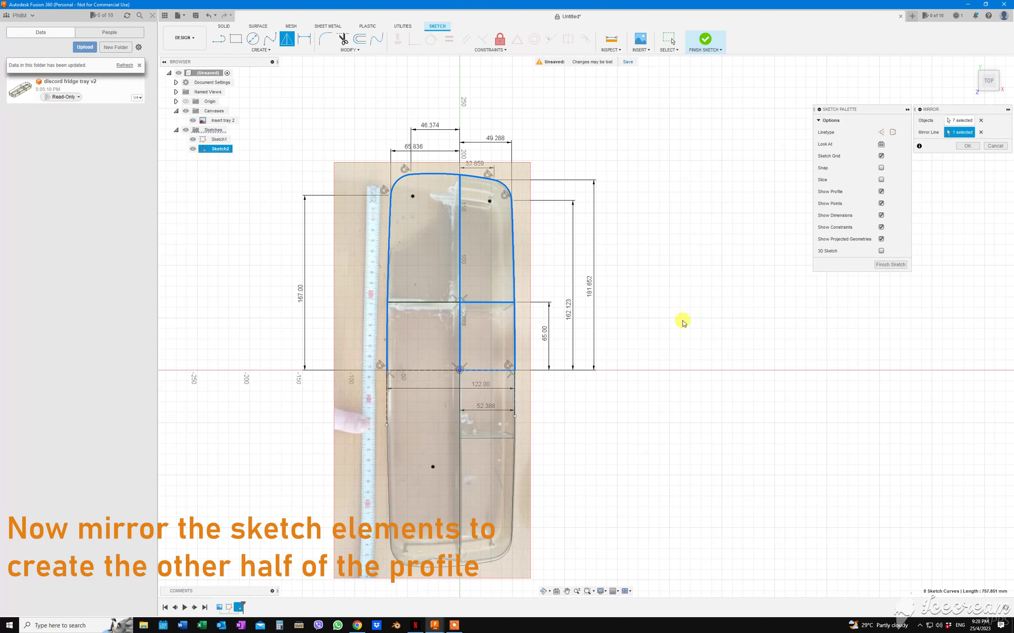
{"action": "left_click", "coordinate": [968, 146]}
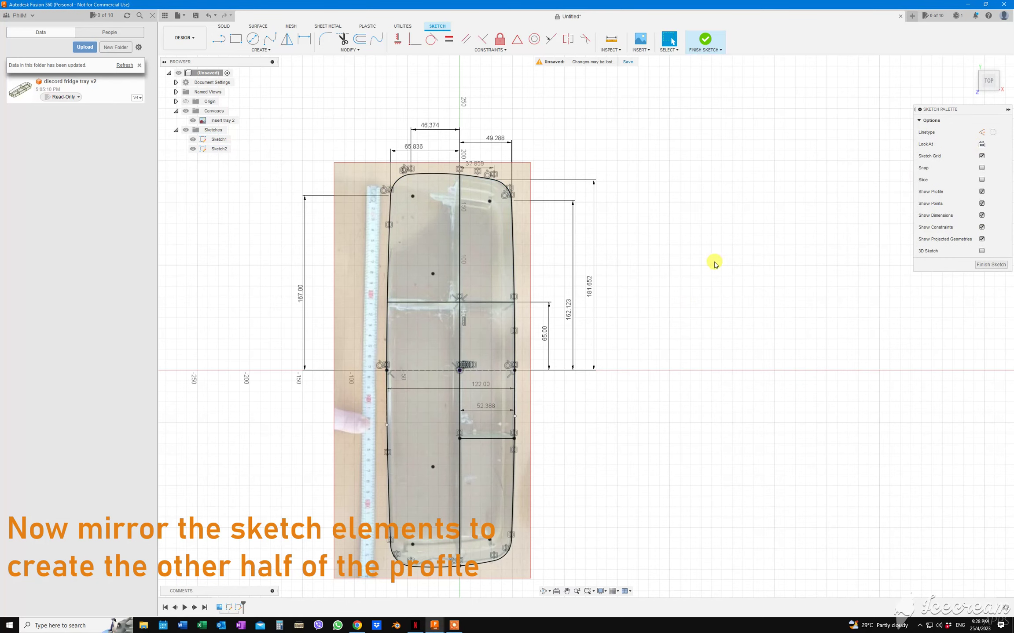
{"action": "middle_click_drag", "start_coordinate": [714, 264], "coordinate": [710, 283]}
{"action": "scroll", "coordinate": [667, 312], "scroll_direction": "down", "scroll_amount": 2}
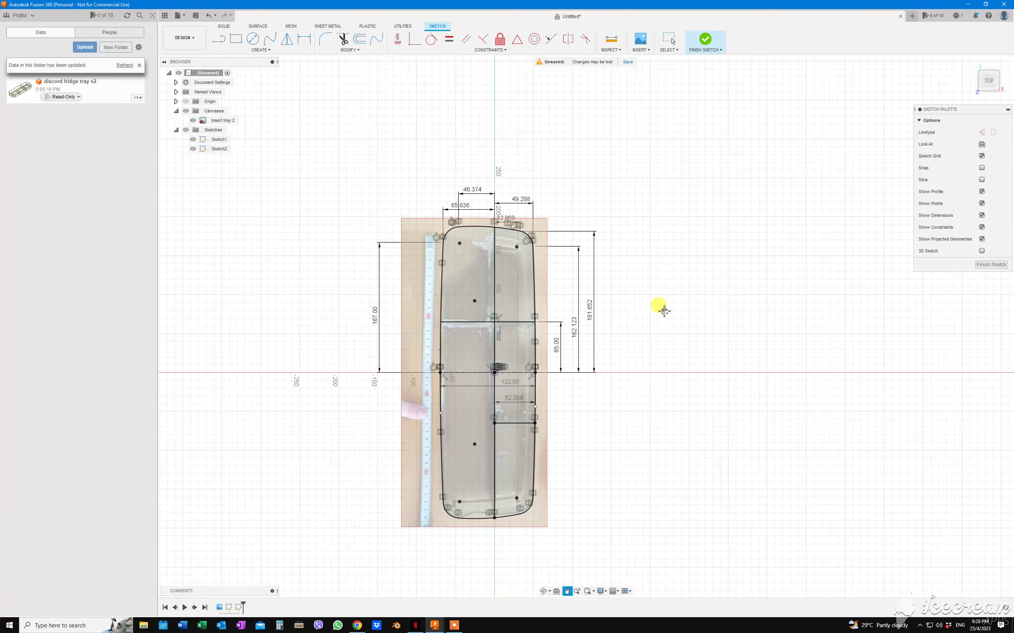
- Hide the Insert tray 2 canvas image and start a surface Extrude
{"action": "mouse_move", "coordinate": [645, 321]}
{"action": "middle_mouse_down", "text": "shift"}
{"action": "mouse_move", "coordinate": [649, 305]}
{"action": "mouse_move", "coordinate": [624, 287]}
{"action": "mouse_move", "coordinate": [621, 296]}
{"action": "mouse_move", "coordinate": [698, 283]}
{"action": "middle_mouse_up", "text": "shift"}
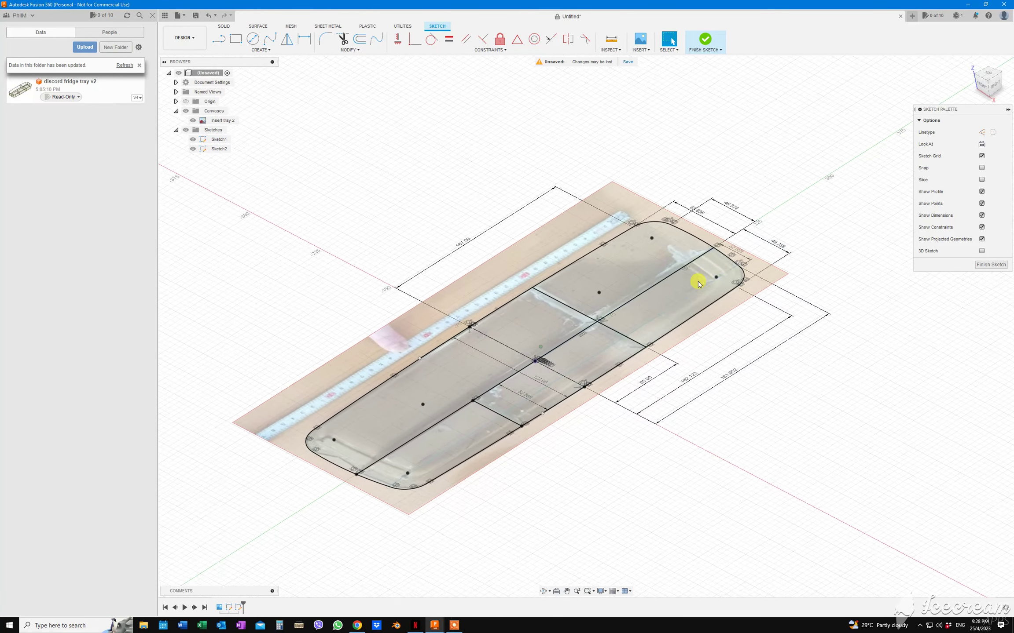
{"action": "scroll", "coordinate": [584, 226], "scroll_direction": "up", "scroll_amount": 1}
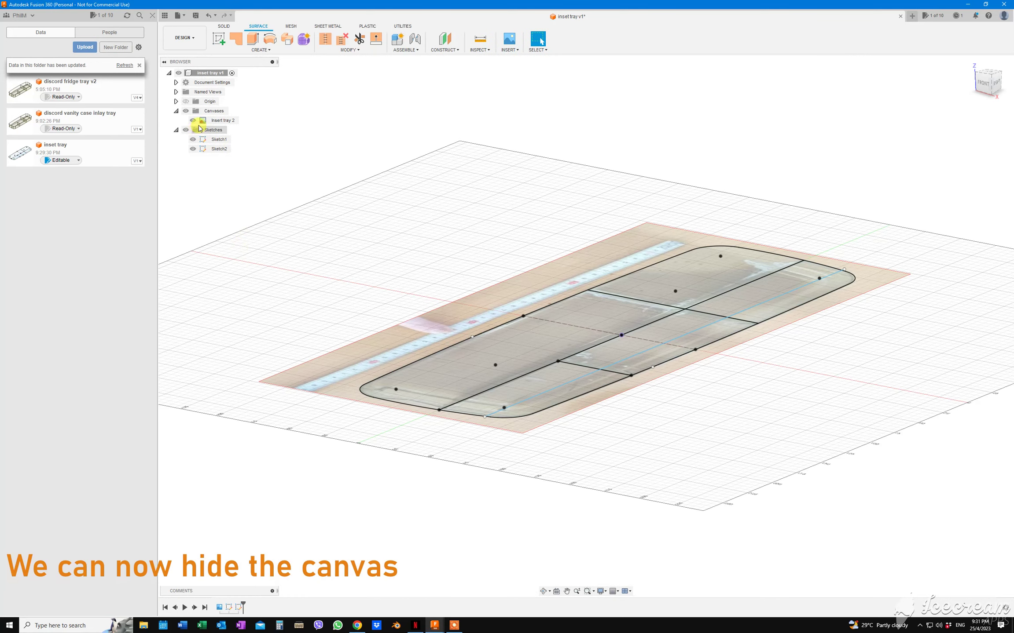
{"action": "left_click", "coordinate": [195, 122]}
{"action": "left_click", "coordinate": [193, 121]}
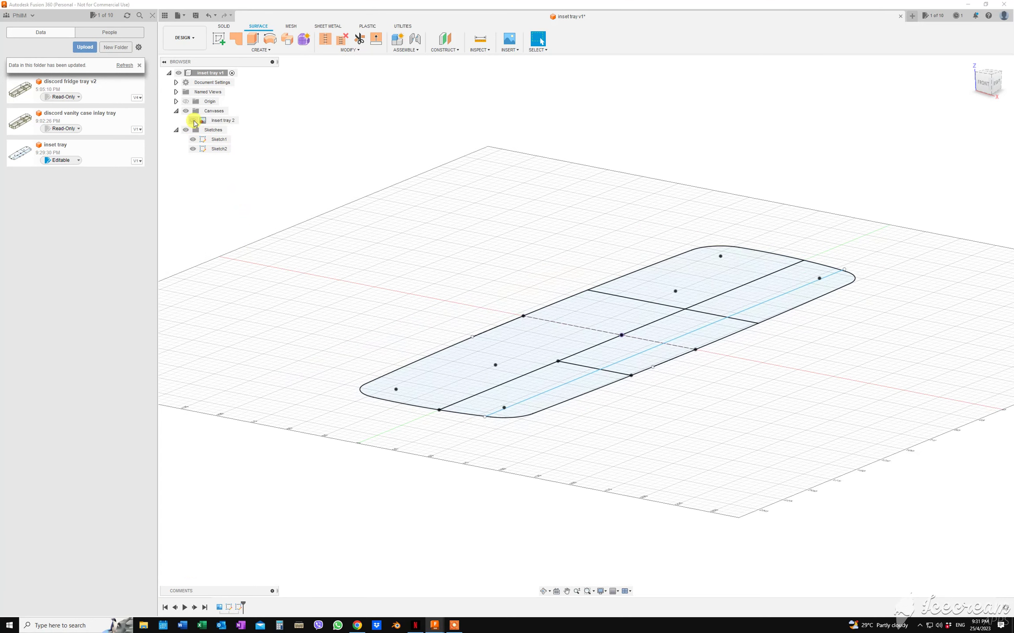
{"action": "left_click", "coordinate": [230, 4]}
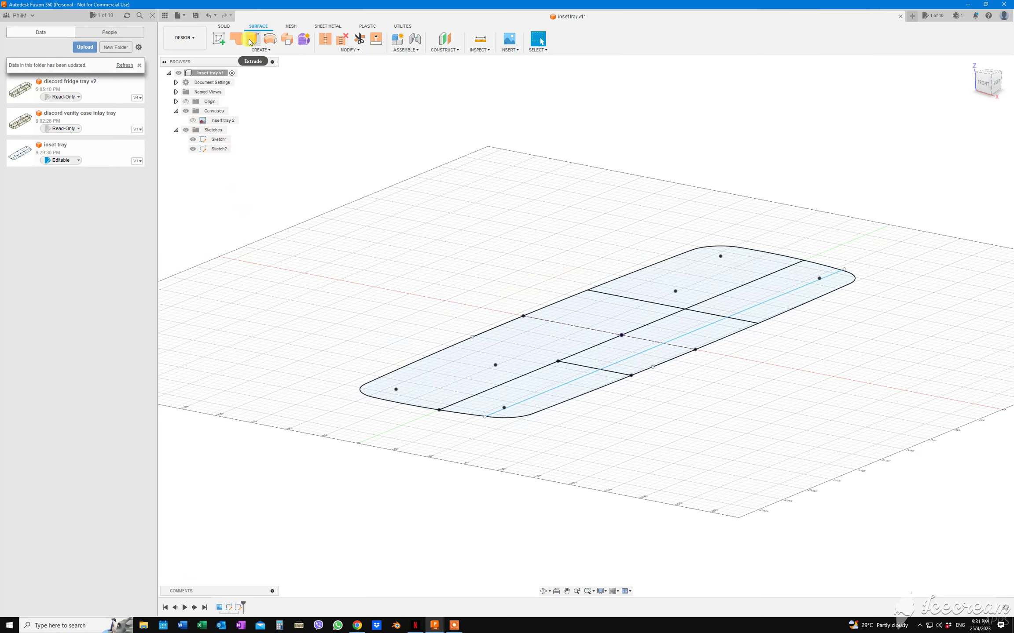
{"action": "left_click", "coordinate": [252, 41]}
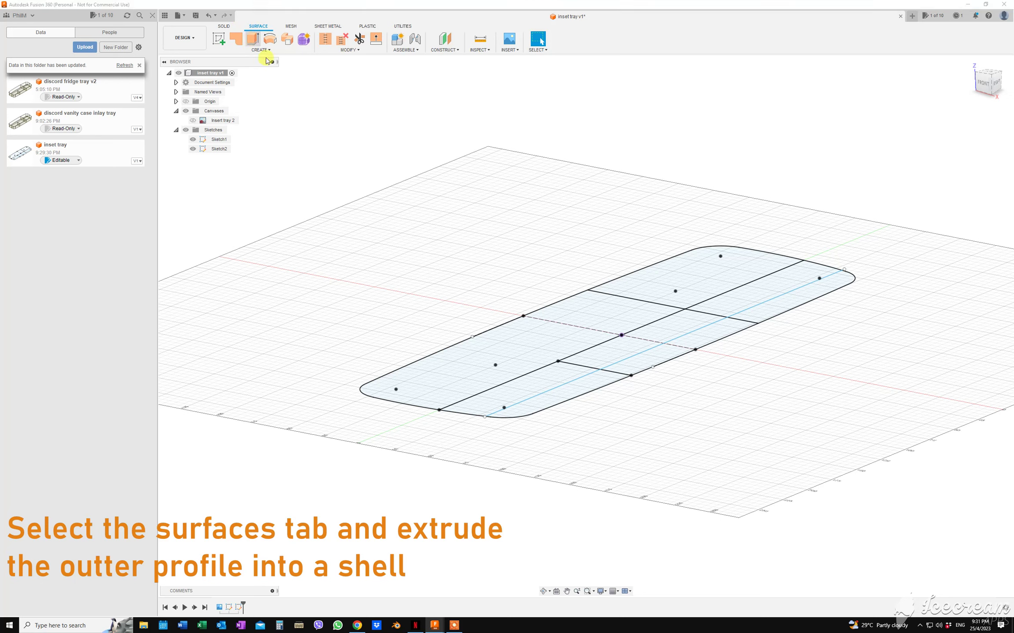
- Extrude the four outline and divider sketch regions 37 mm up as surface walls
{"action": "left_click", "coordinate": [416, 411]}
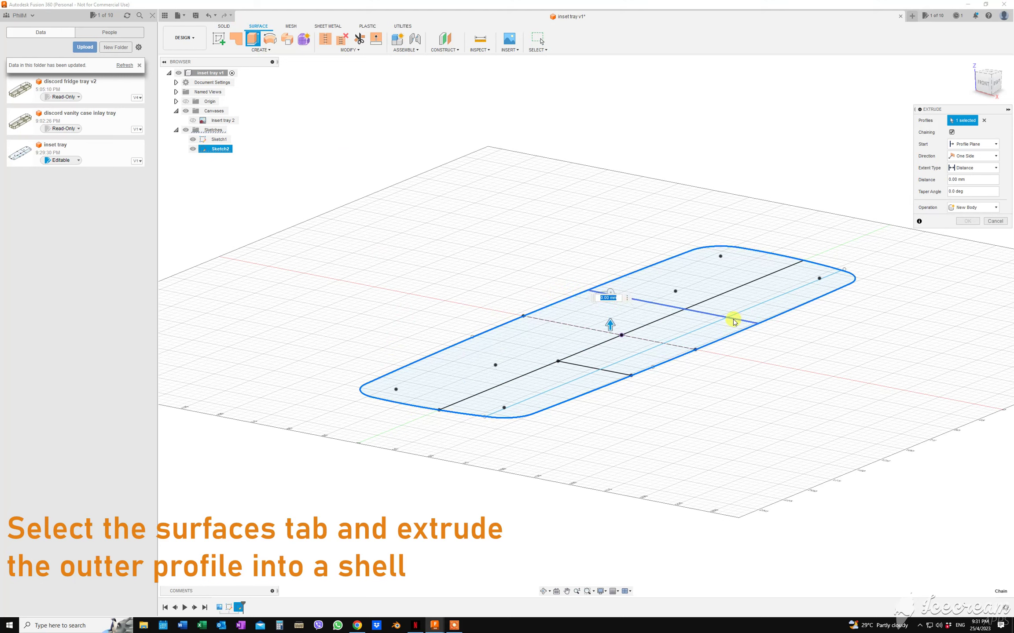
{"action": "left_click", "coordinate": [709, 299]}
{"action": "left_click", "coordinate": [605, 379]}
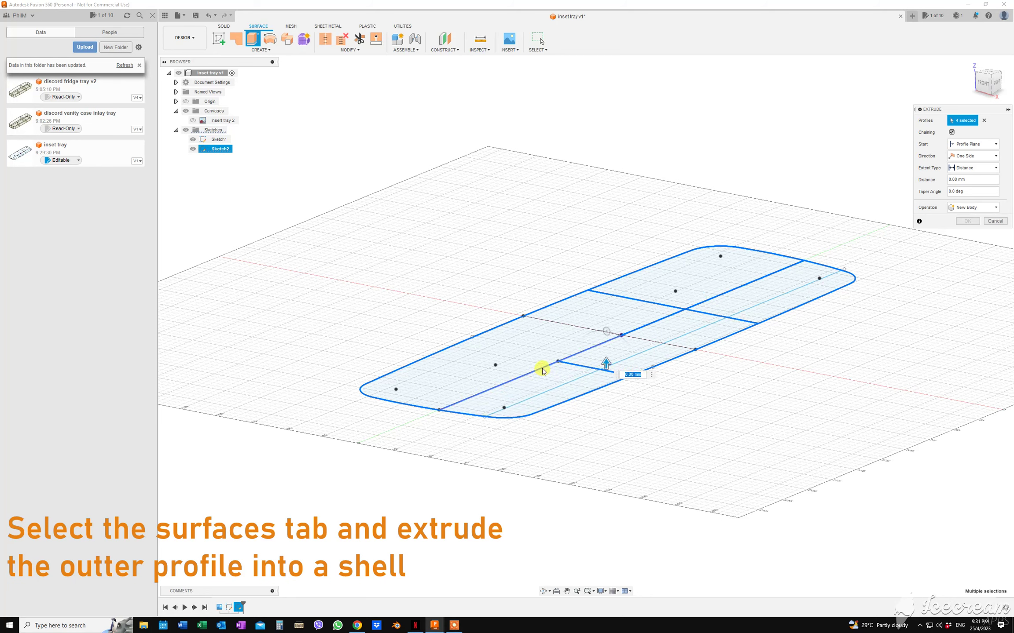
{"action": "mouse_move", "coordinate": [609, 325]}
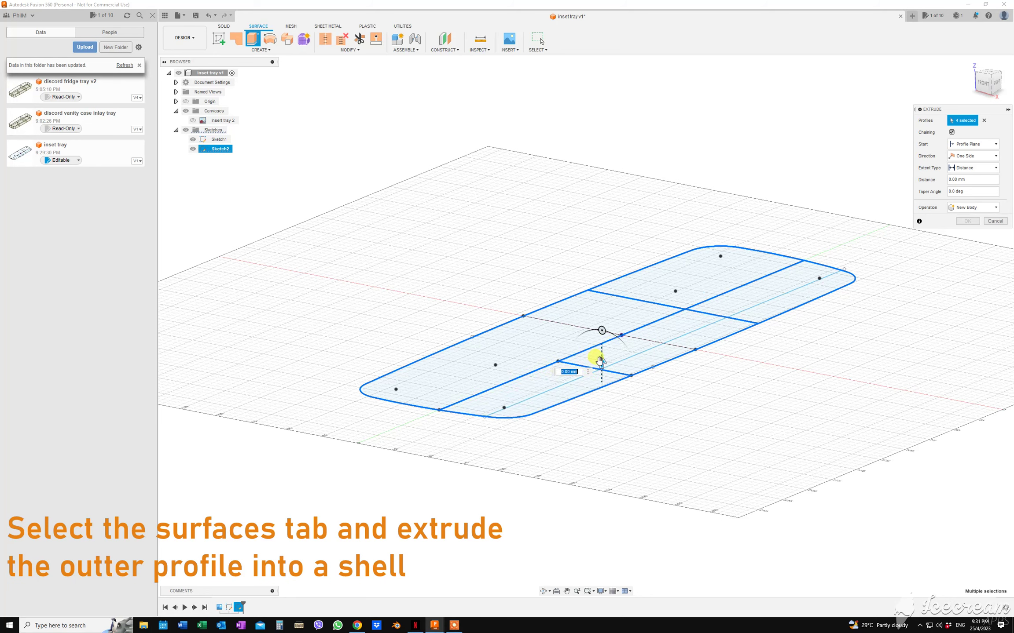
{"action": "left_click_drag", "start_coordinate": [600, 360], "coordinate": [603, 298]}
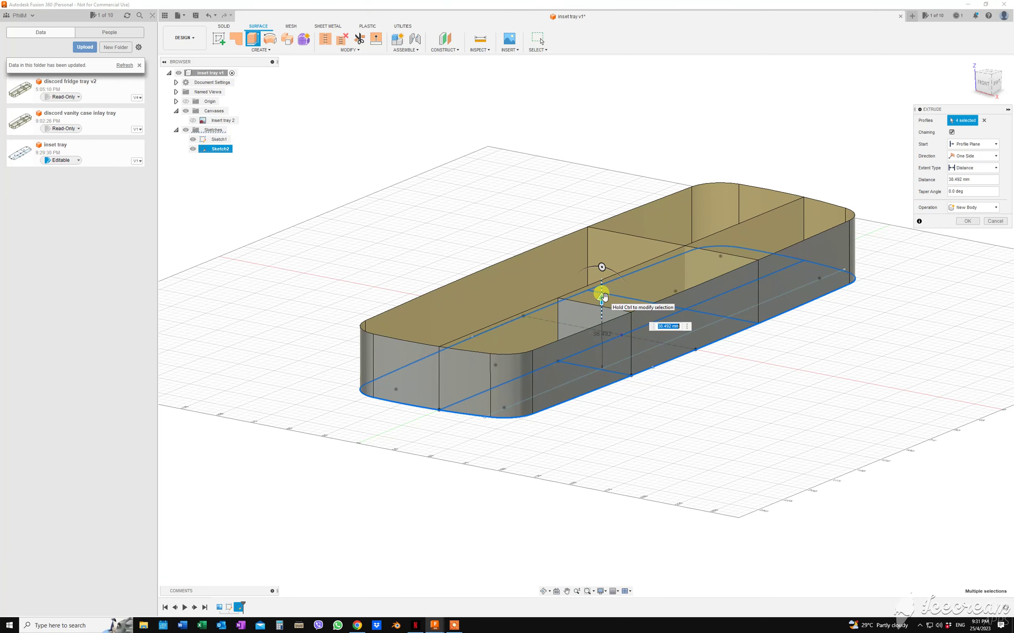
{"action": "type", "text": "7"}
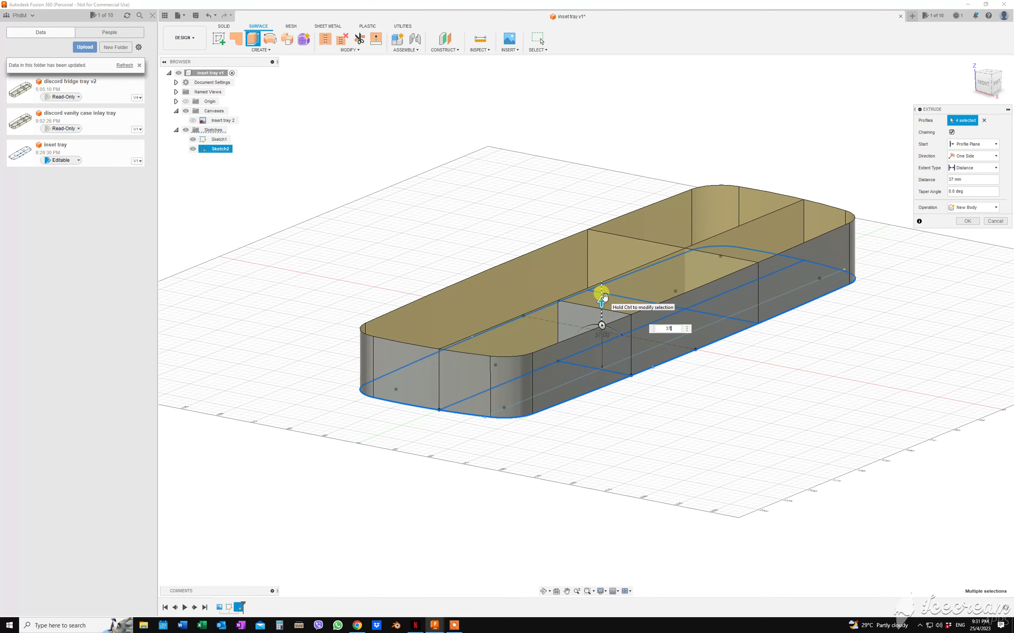
{"action": "key", "text": "Return"}
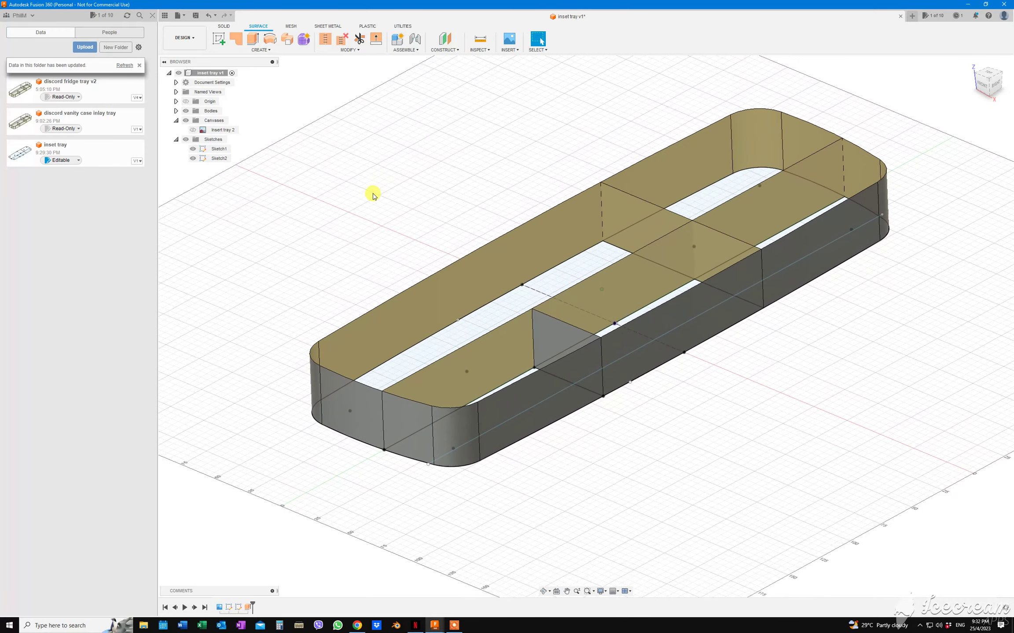
- Create a patch surface across the tray's bottom boundary edge loop
{"action": "left_click", "coordinate": [355, 50]}
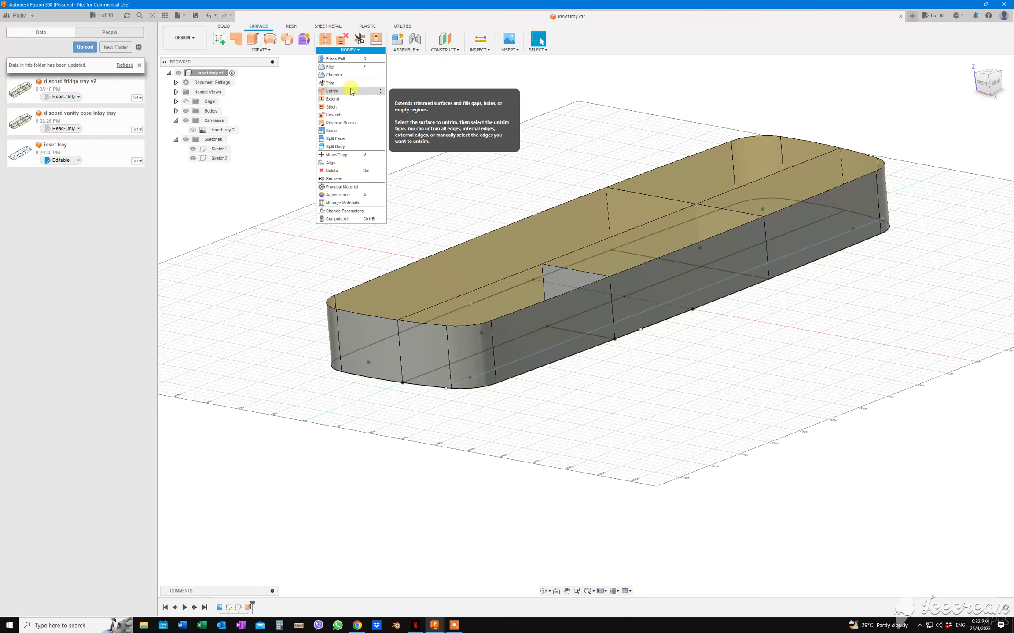
{"action": "left_click", "coordinate": [261, 49]}
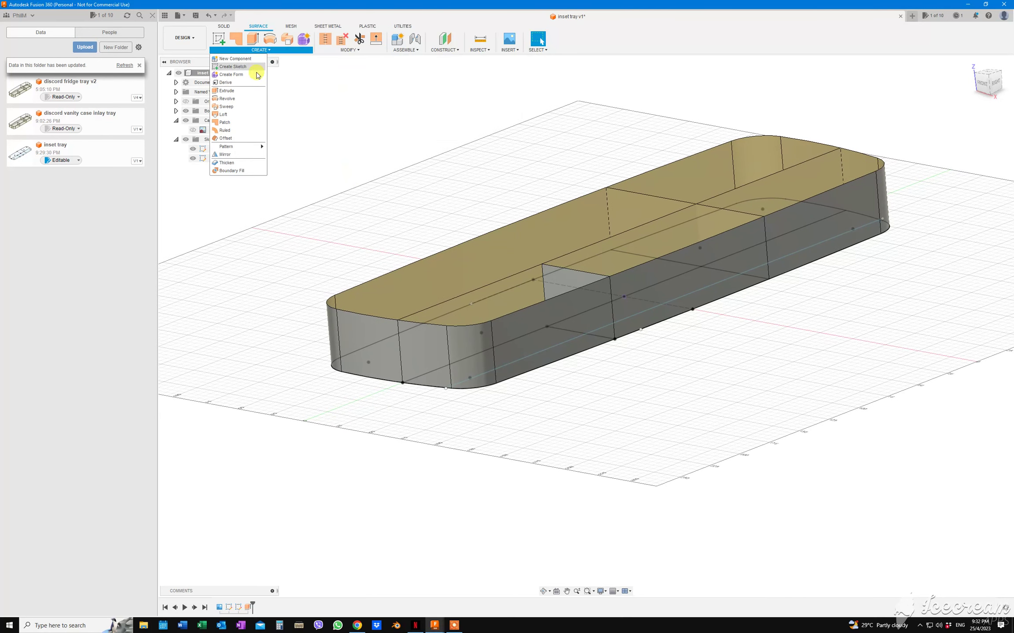
{"action": "left_click", "coordinate": [237, 124]}
{"action": "mouse_move", "coordinate": [249, 125]}
{"action": "middle_mouse_down", "text": "shift"}
{"action": "mouse_move", "coordinate": [348, 211]}
{"action": "mouse_move", "coordinate": [395, 226]}
{"action": "middle_mouse_up", "text": "shift"}
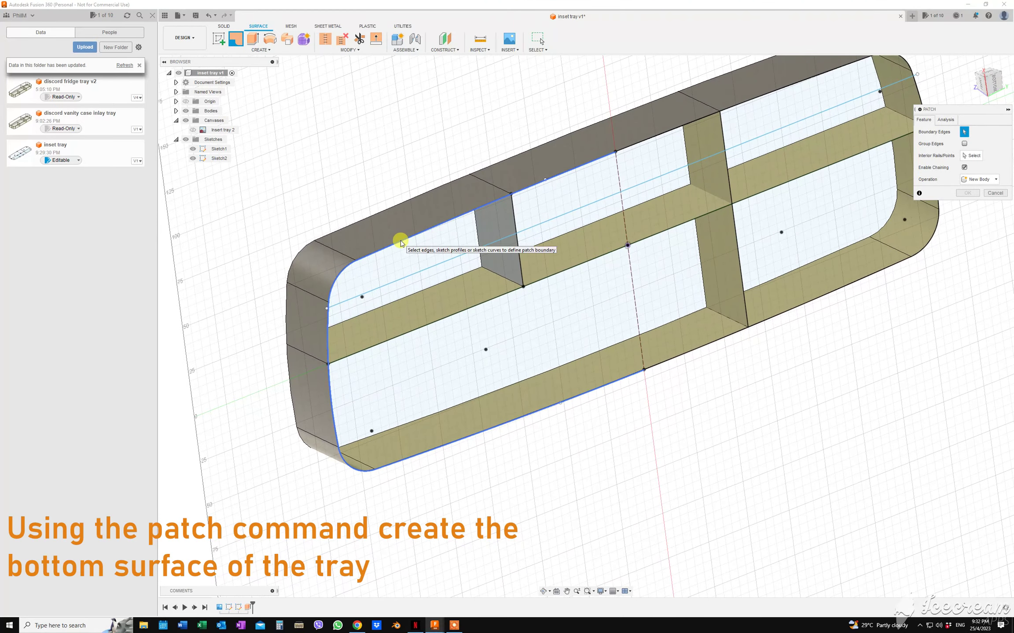
{"action": "left_click", "coordinate": [401, 242]}
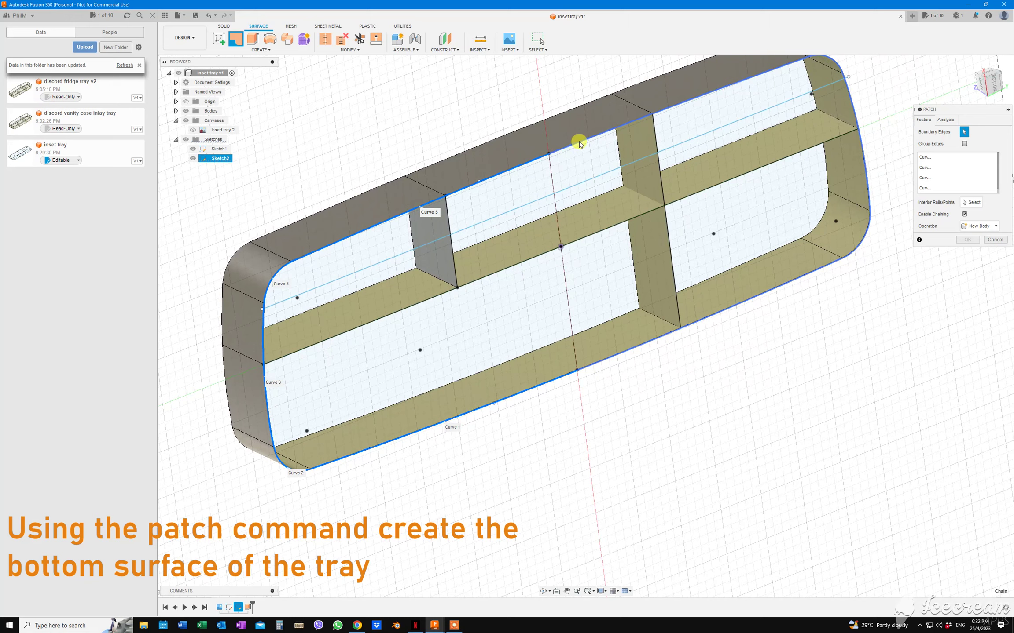
{"action": "left_click", "coordinate": [597, 138]}
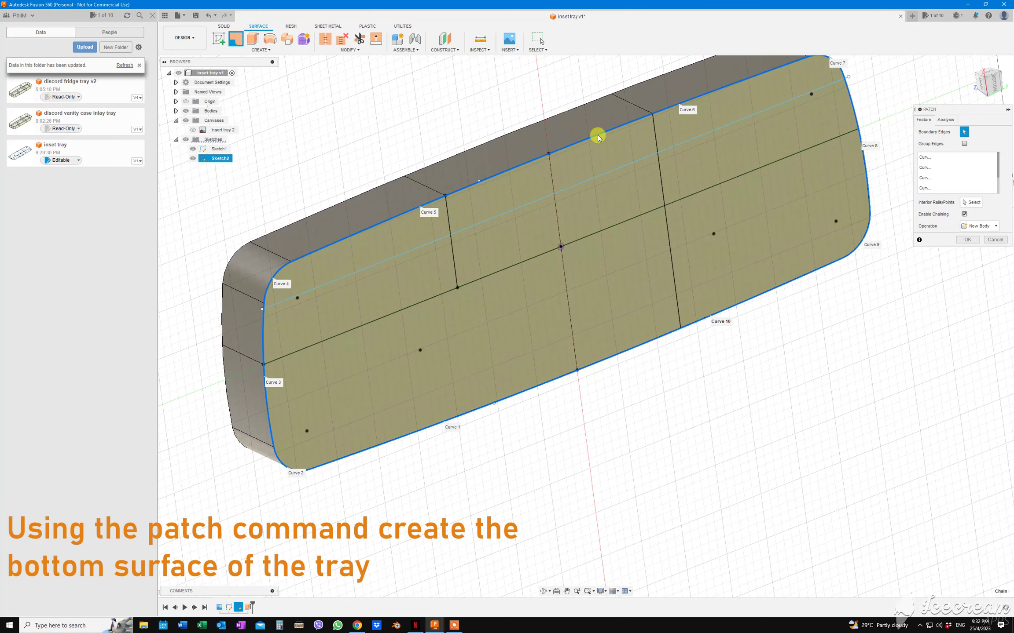
{"action": "left_click", "coordinate": [969, 241]}
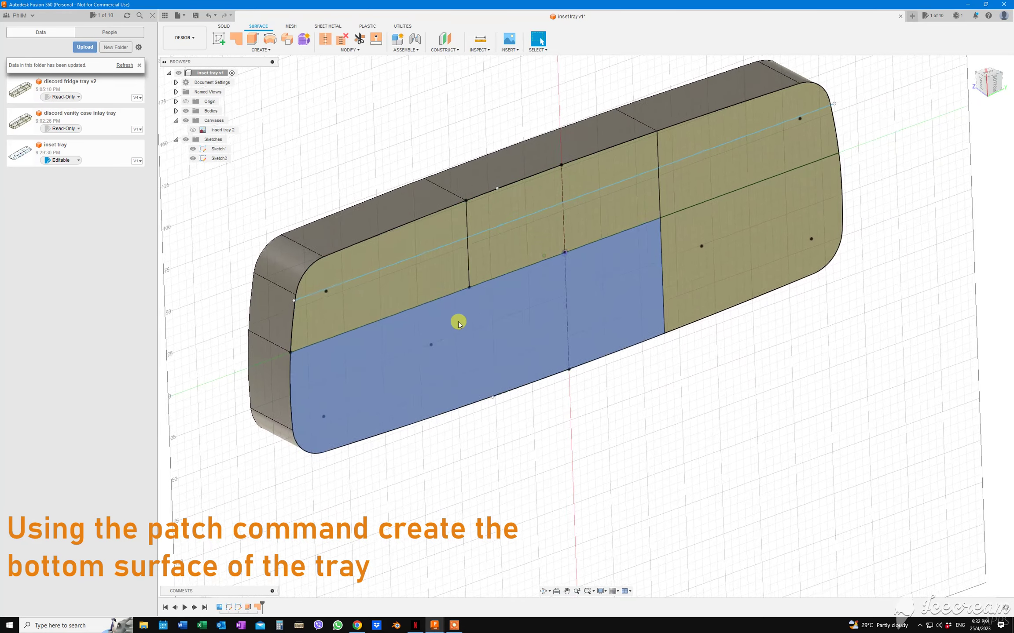
- Clear a stray sketch-region selection and select the new bottom patch surface
{"action": "left_click", "coordinate": [481, 314]}
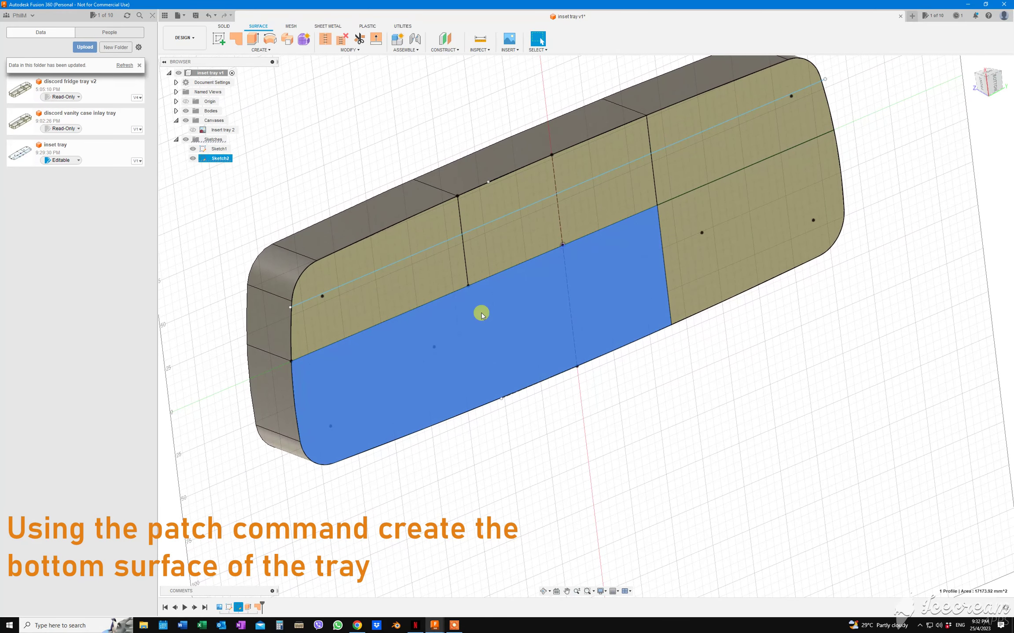
{"action": "left_click", "coordinate": [323, 140]}
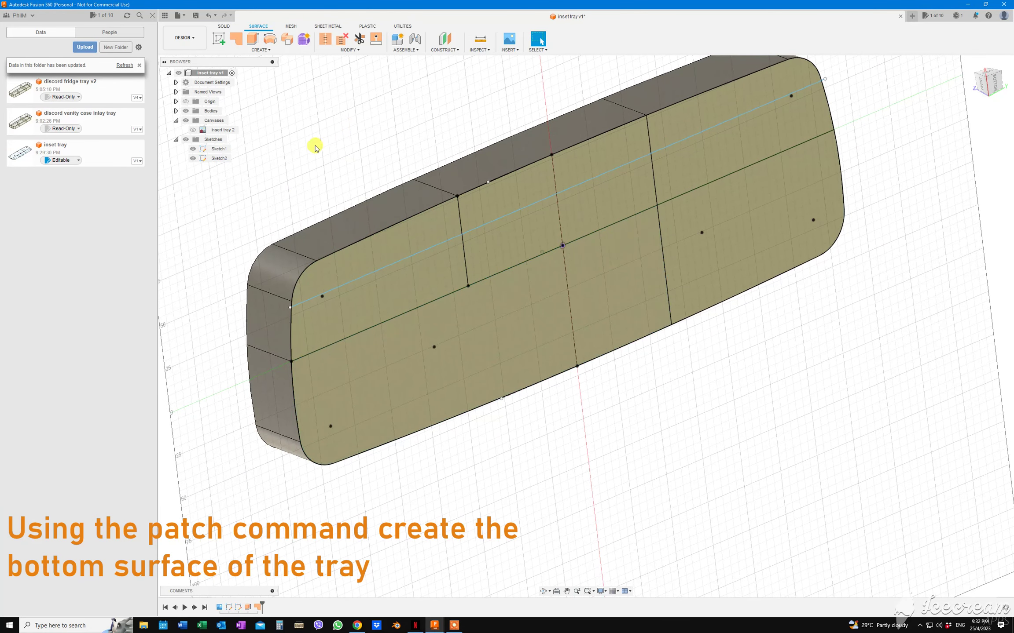
{"action": "left_click", "coordinate": [258, 607]}
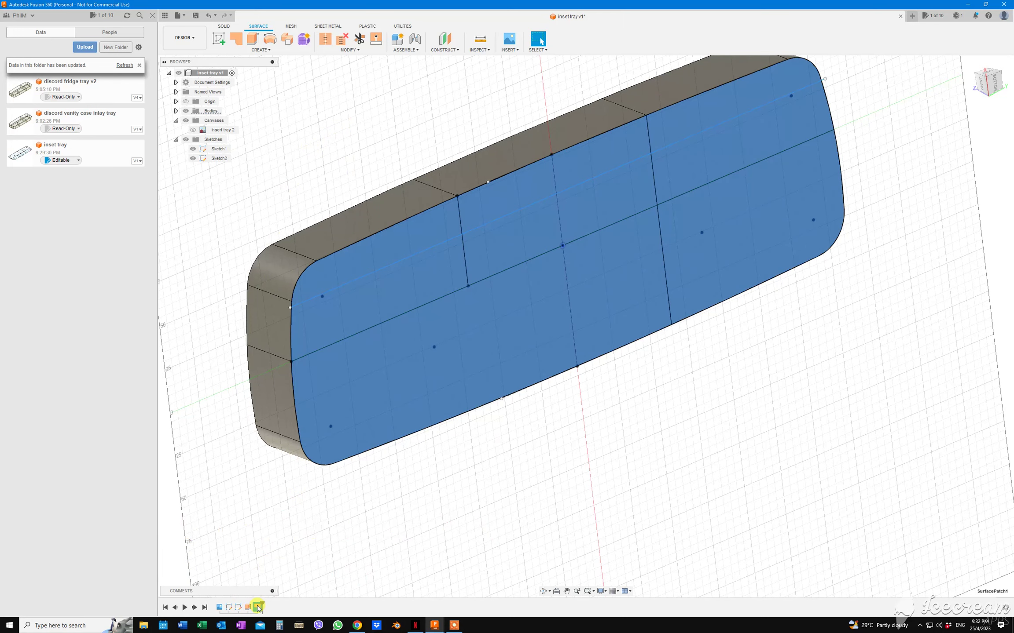
- Reverse the bottom patch's normals and hide Sketch1 and Sketch2
{"action": "left_click", "coordinate": [357, 50]}
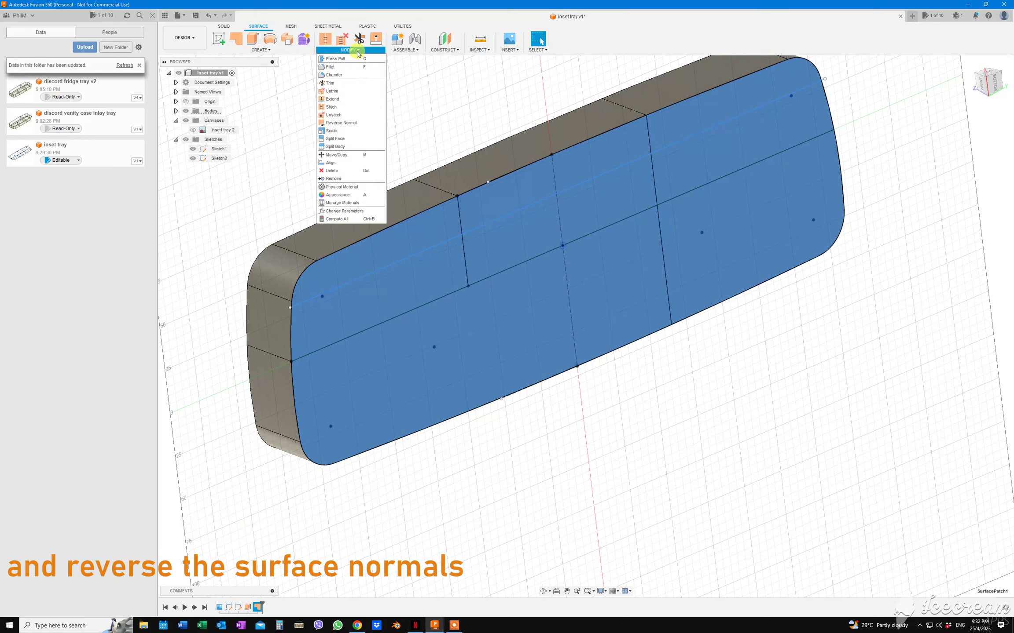
{"action": "left_click", "coordinate": [357, 126]}
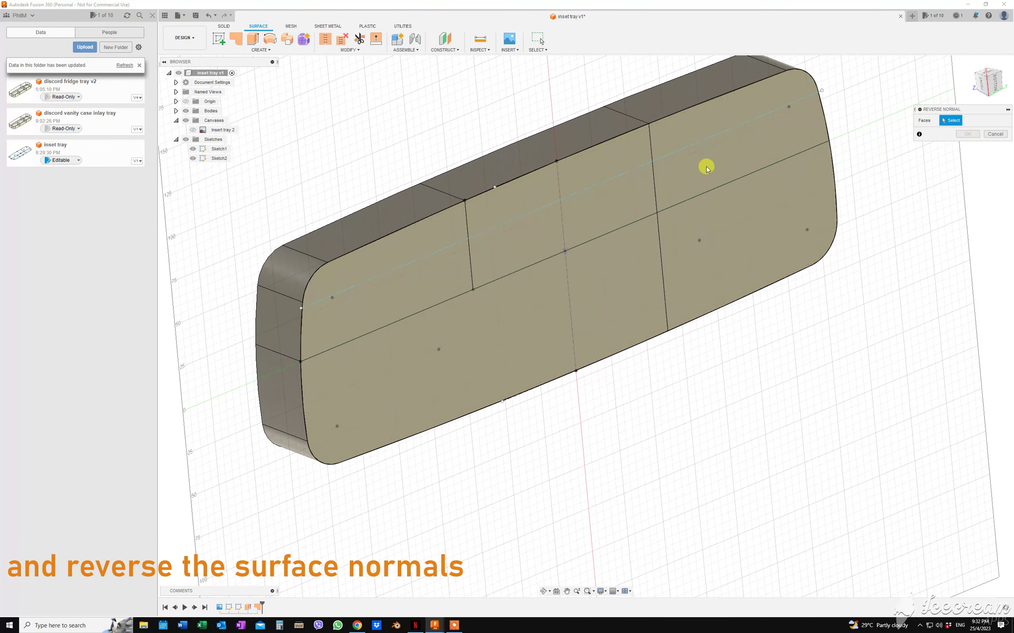
{"action": "left_click", "coordinate": [694, 159]}
{"action": "left_click", "coordinate": [966, 138]}
{"action": "mouse_move", "coordinate": [858, 123]}
{"action": "middle_mouse_down", "text": "shift"}
{"action": "mouse_move", "coordinate": [481, 70]}
{"action": "mouse_move", "coordinate": [513, 79]}
{"action": "mouse_move", "coordinate": [323, 113]}
{"action": "mouse_move", "coordinate": [232, 154]}
{"action": "middle_mouse_up", "text": "shift"}
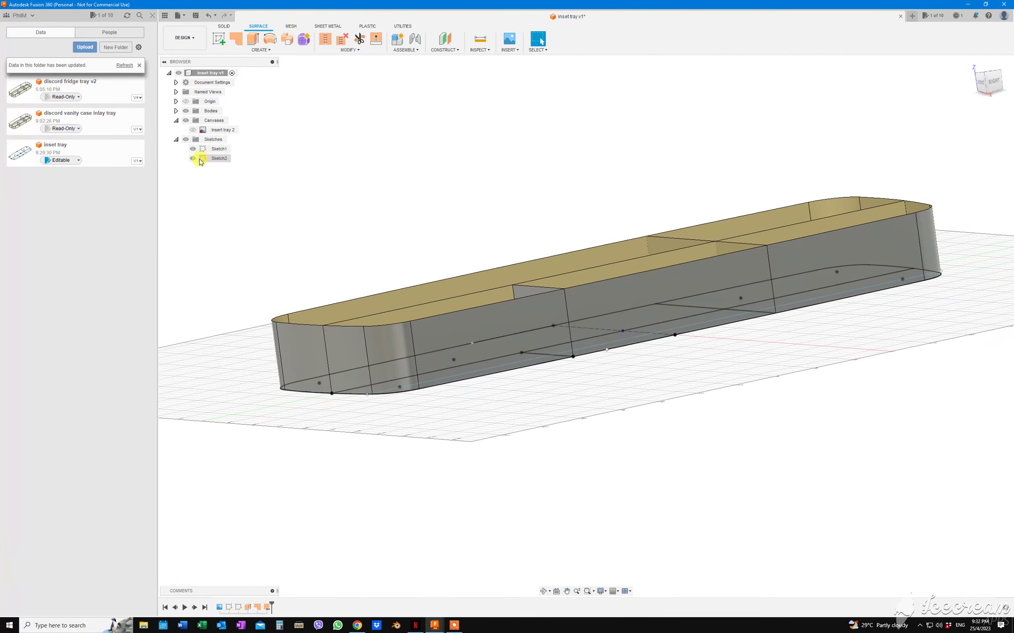
{"action": "left_click", "coordinate": [193, 158]}
{"action": "left_click", "coordinate": [192, 150]}
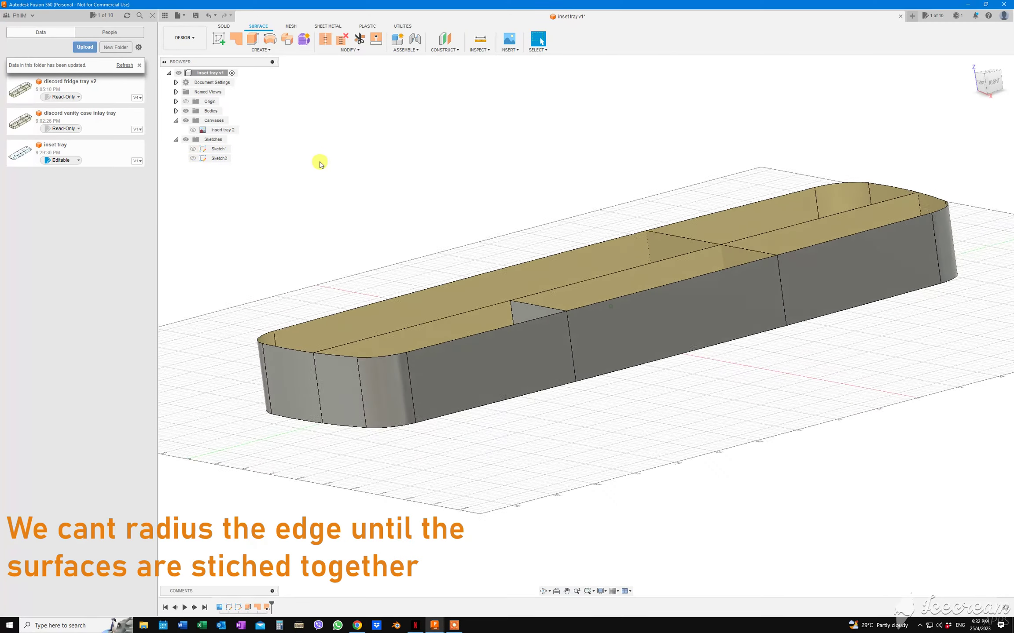
- Start a fillet on the tray edge, then cancel it
{"action": "mouse_move", "coordinate": [315, 162]}
{"action": "middle_mouse_down", "text": "shift"}
{"action": "mouse_move", "coordinate": [339, 123]}
{"action": "mouse_move", "coordinate": [308, 88]}
{"action": "middle_mouse_up", "text": "shift"}
{"action": "left_click", "coordinate": [264, 50]}
{"action": "left_click", "coordinate": [330, 66]}
{"action": "mouse_move", "coordinate": [331, 70]}
{"action": "middle_mouse_down", "text": "shift"}
{"action": "mouse_move", "coordinate": [430, 334]}
{"action": "mouse_move", "coordinate": [421, 343]}
{"action": "middle_mouse_up", "text": "shift"}
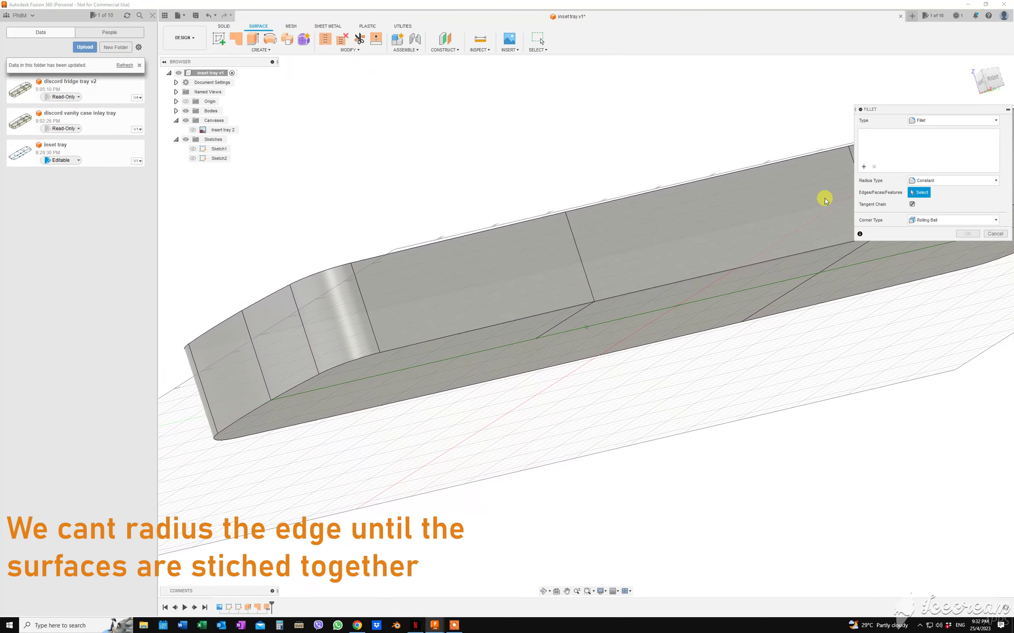
{"action": "scroll", "coordinate": [756, 198], "scroll_direction": "up", "scroll_amount": 3}
{"action": "scroll", "coordinate": [880, 204], "scroll_direction": "down", "scroll_amount": 3}
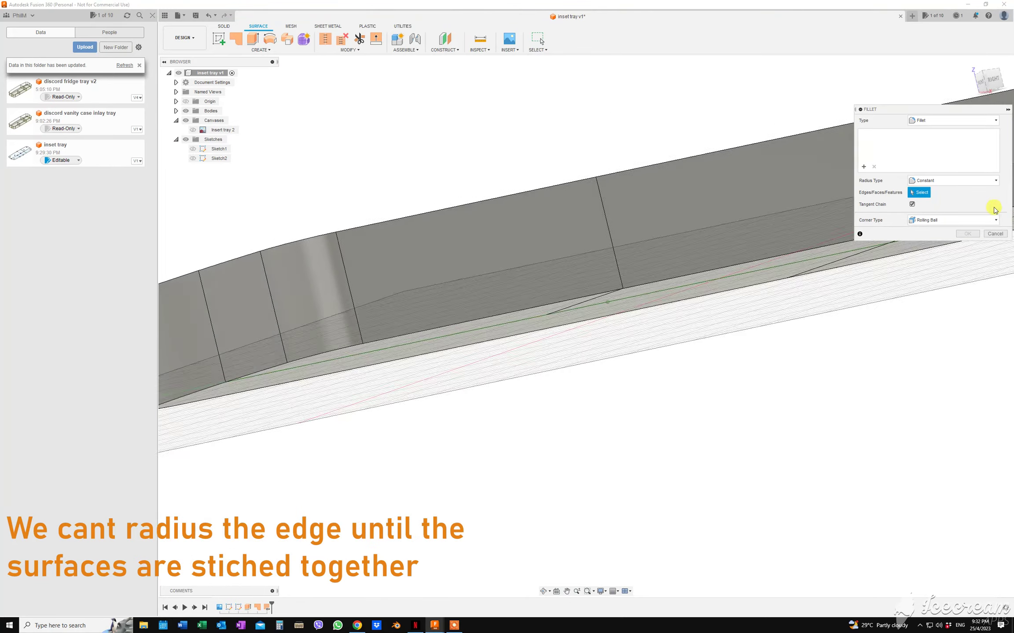
{"action": "left_click", "coordinate": [995, 234]}
{"action": "mouse_move", "coordinate": [955, 214]}
{"action": "middle_mouse_down", "text": "shift"}
{"action": "mouse_move", "coordinate": [395, 141]}
{"action": "mouse_move", "coordinate": [398, 91]}
{"action": "mouse_move", "coordinate": [344, 56]}
{"action": "mouse_move", "coordinate": [385, 154]}
{"action": "mouse_move", "coordinate": [470, 271]}
{"action": "middle_mouse_up", "text": "shift"}
- Stitch the outer wall surface and the bottom patch into one body
{"action": "left_click", "coordinate": [324, 40]}
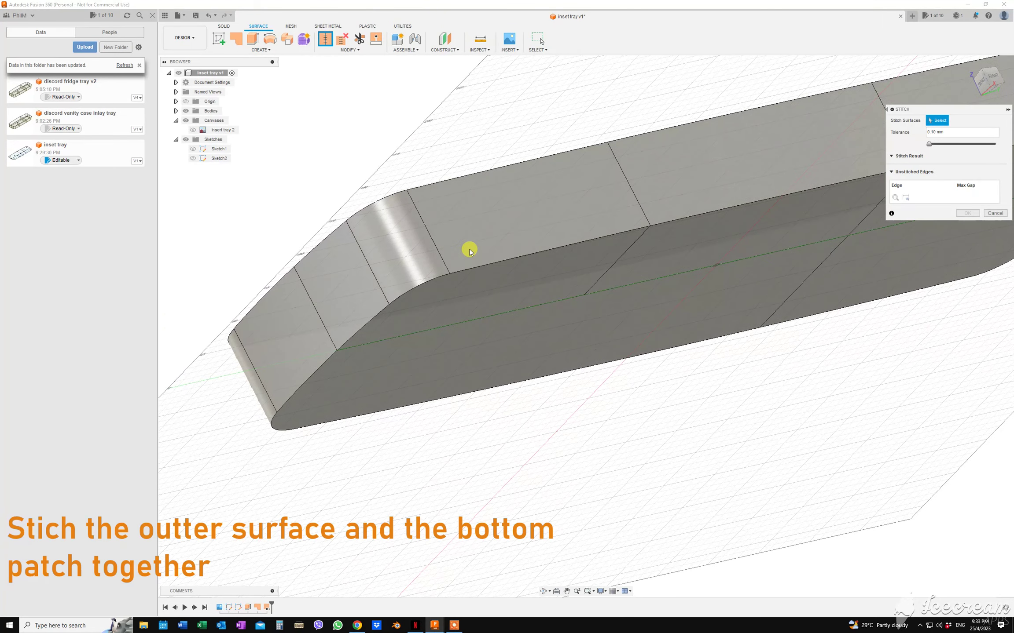
{"action": "left_click", "coordinate": [469, 251]}
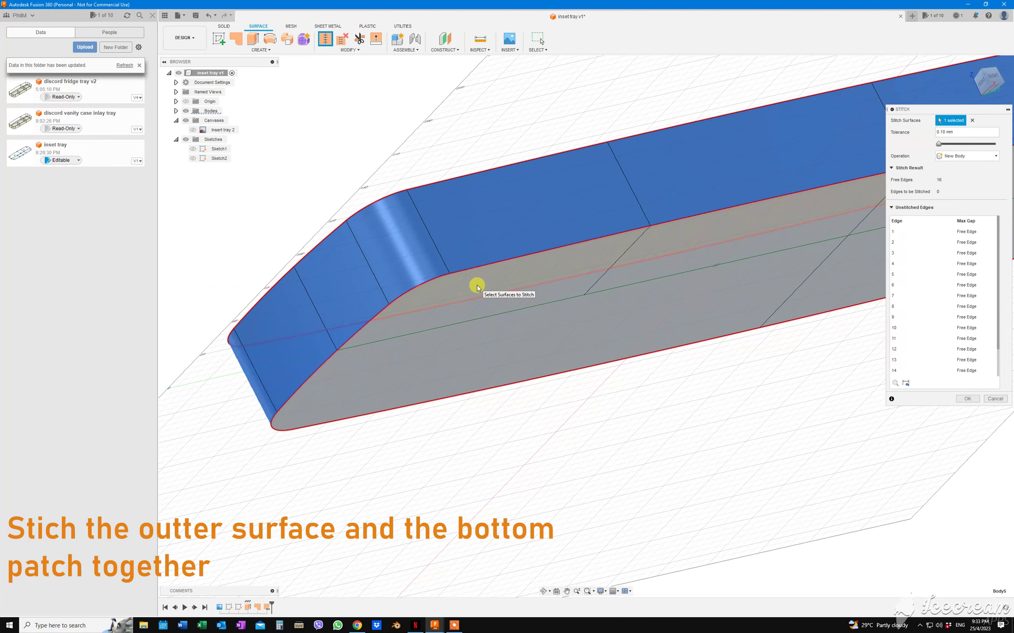
{"action": "left_click", "coordinate": [477, 288]}
{"action": "mouse_move", "coordinate": [524, 269]}
{"action": "middle_mouse_down", "text": "shift"}
{"action": "mouse_move", "coordinate": [672, 208]}
{"action": "mouse_move", "coordinate": [812, 228]}
{"action": "mouse_move", "coordinate": [896, 265]}
{"action": "middle_mouse_up", "text": "shift"}
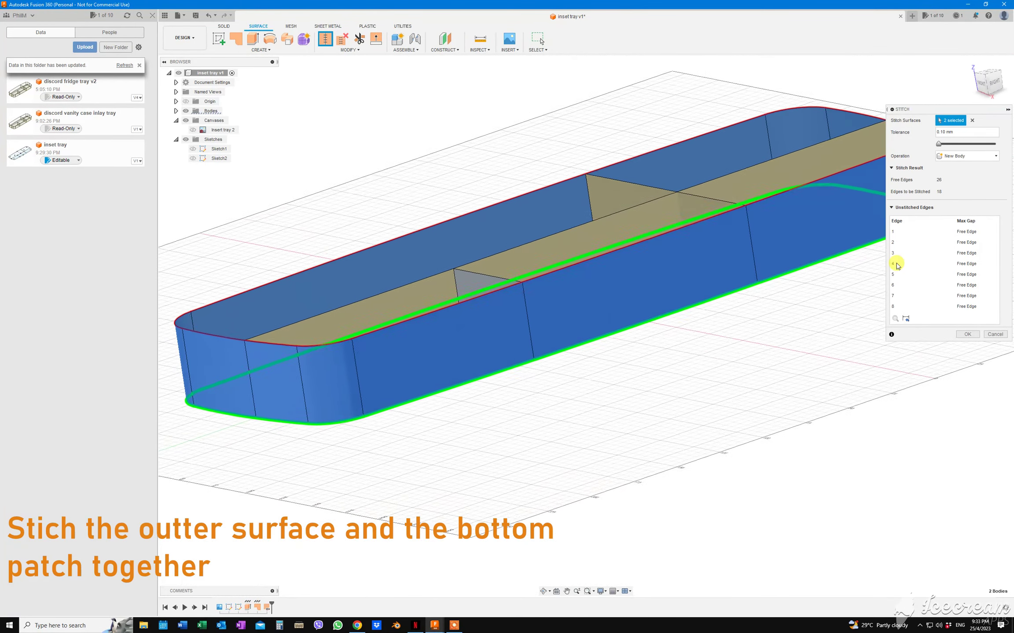
{"action": "left_click", "coordinate": [967, 334]}
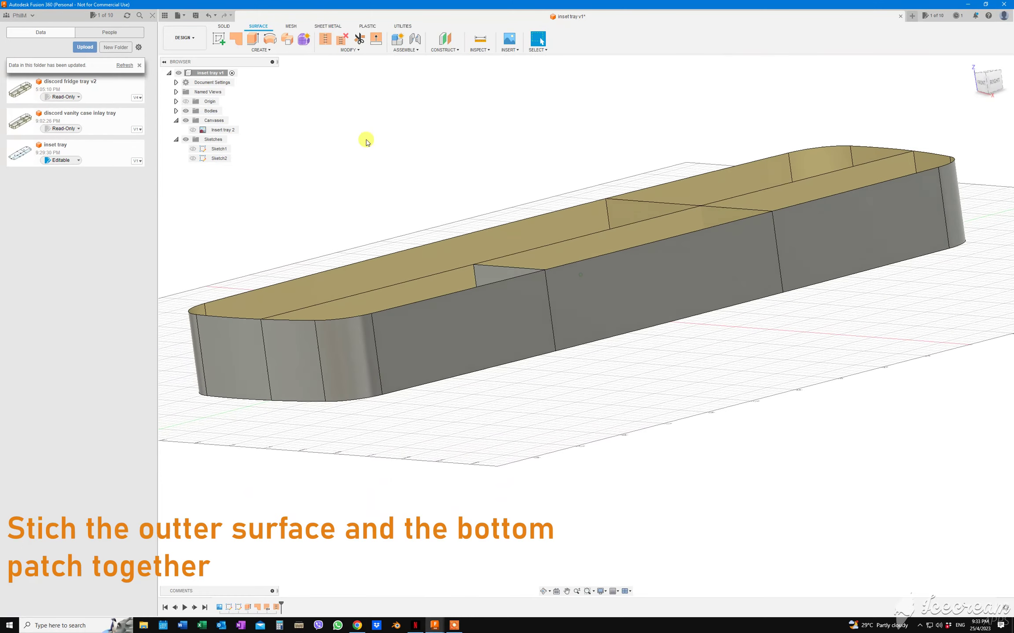
{"action": "middle_click_drag", "start_coordinate": [367, 141], "coordinate": [363, 61], "text": "shift"}
{"action": "left_click", "coordinate": [350, 50]}
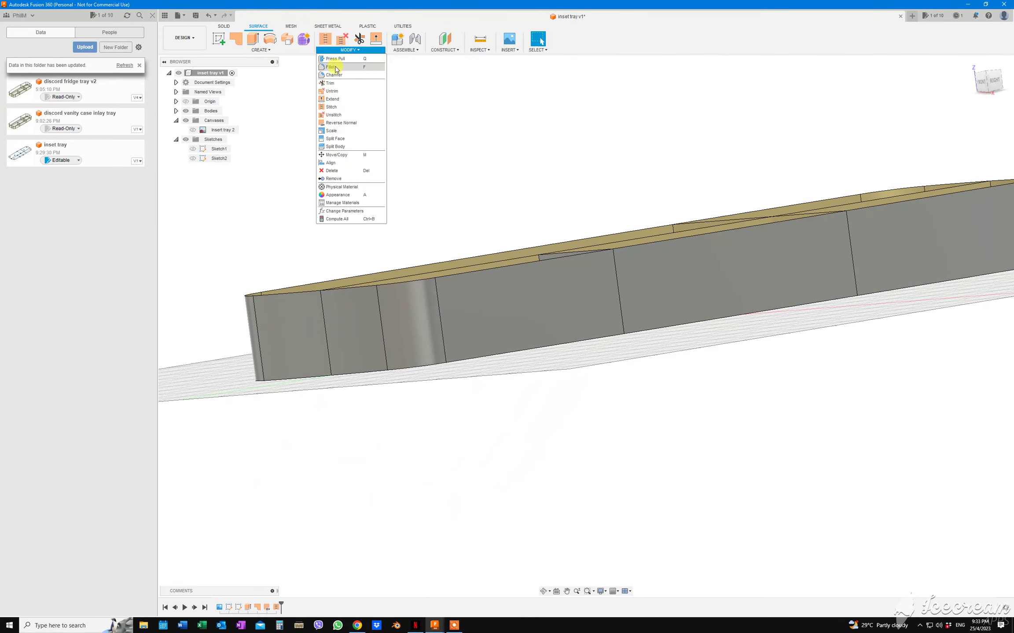
- Round the tray's bottom outer edge chain with a 3 mm fillet
{"action": "left_click", "coordinate": [336, 67]}
{"action": "middle_click_drag", "start_coordinate": [314, 145], "coordinate": [436, 372], "text": "shift"}
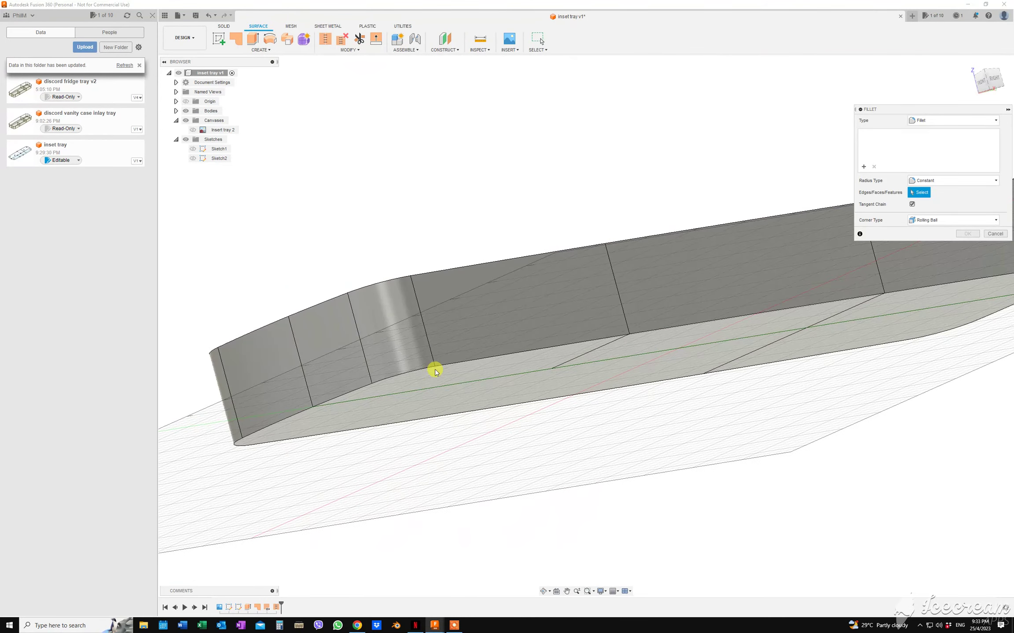
{"action": "left_click", "coordinate": [436, 370]}
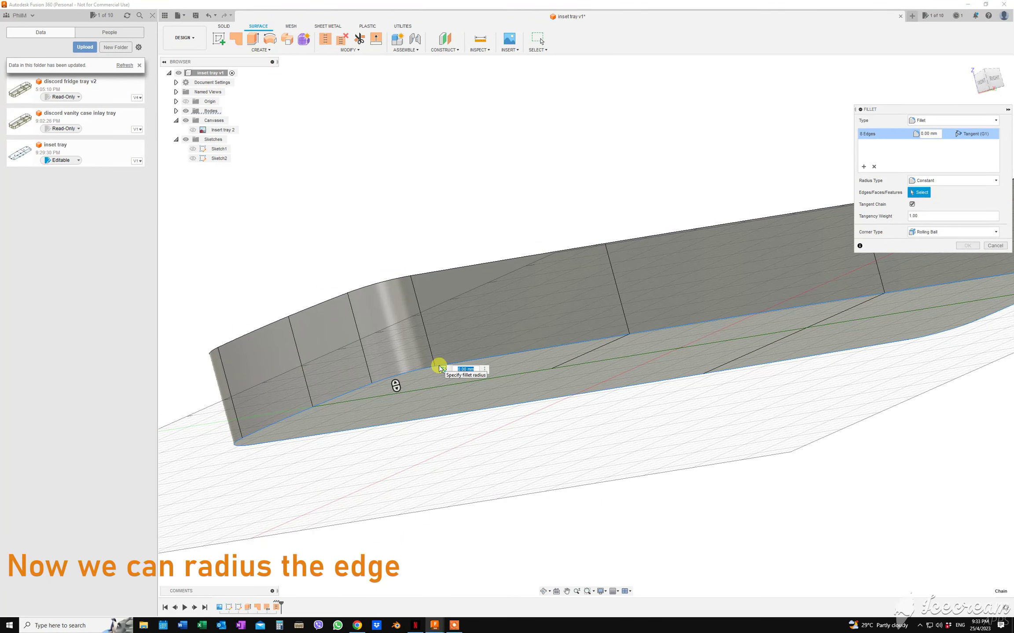
{"action": "type", "text": "2"}
{"action": "key", "text": "Return"}
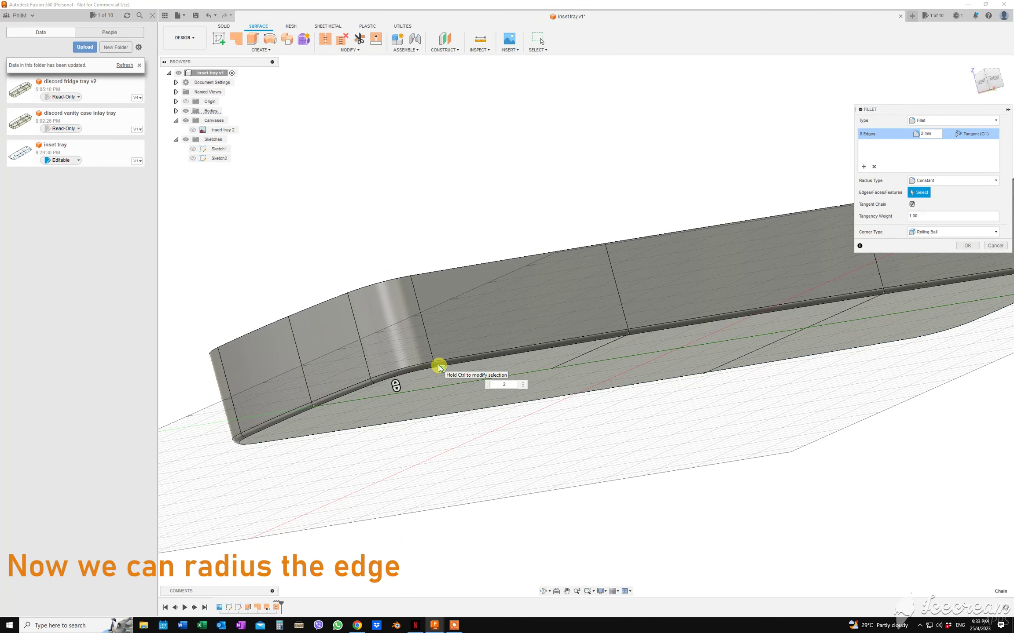
{"action": "middle_click_drag", "start_coordinate": [436, 362], "coordinate": [457, 339], "text": "shift"}
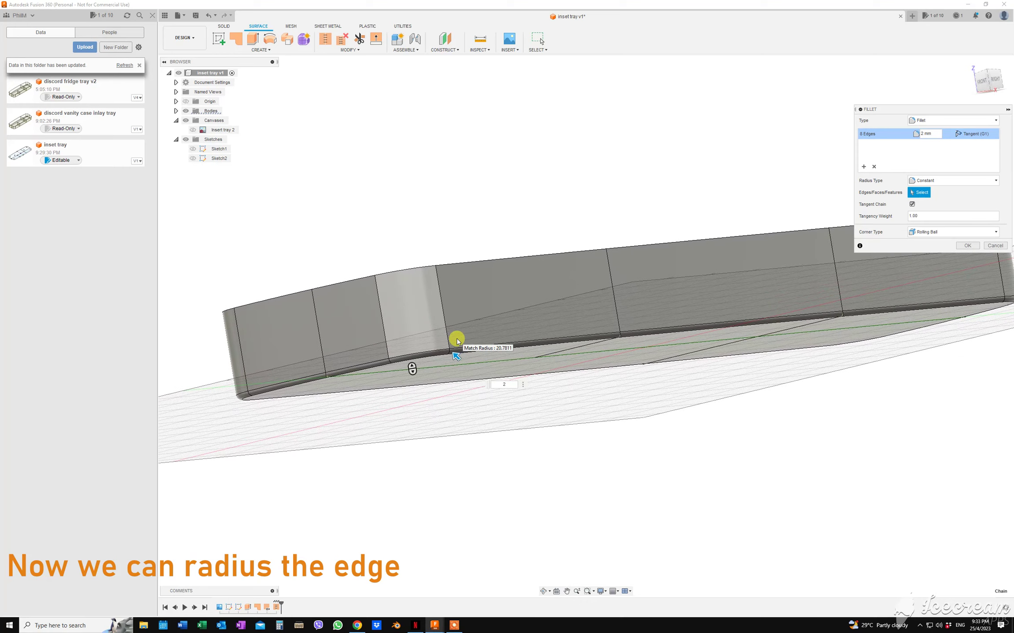
{"action": "mouse_move", "coordinate": [457, 341]}
{"action": "middle_mouse_down", "text": "shift"}
{"action": "mouse_move", "coordinate": [656, 317]}
{"action": "mouse_move", "coordinate": [956, 246]}
{"action": "middle_mouse_up", "text": "shift"}
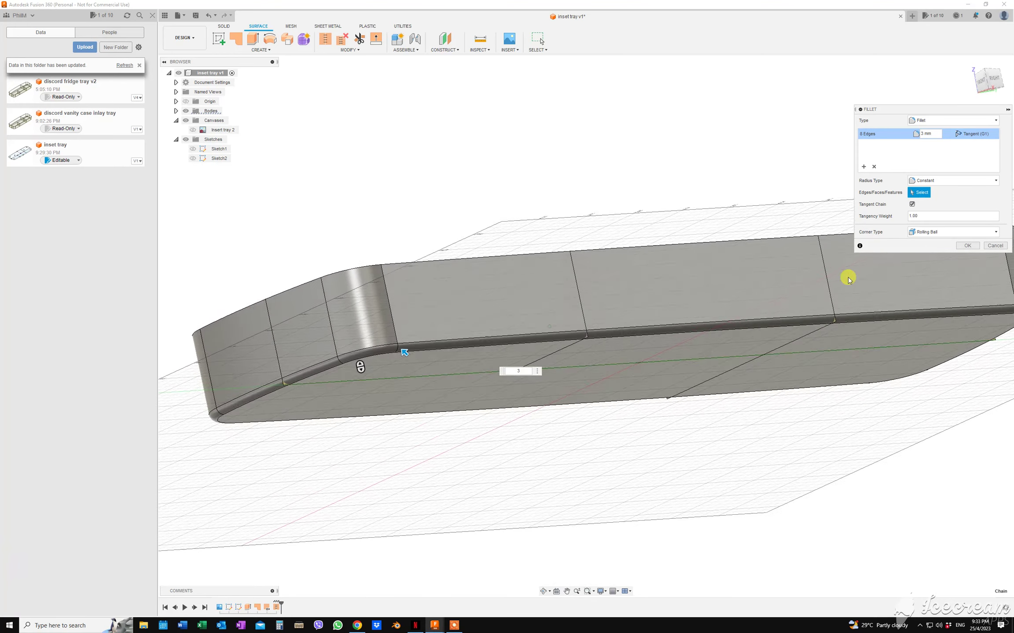
{"action": "left_click", "coordinate": [963, 247]}
{"action": "mouse_move", "coordinate": [859, 233]}
{"action": "middle_mouse_down", "text": "shift"}
{"action": "mouse_move", "coordinate": [547, 283]}
{"action": "mouse_move", "coordinate": [427, 318]}
{"action": "mouse_move", "coordinate": [323, 235]}
{"action": "middle_mouse_up", "text": "shift"}
{"action": "scroll", "coordinate": [426, 318], "scroll_direction": "up", "scroll_amount": 3}
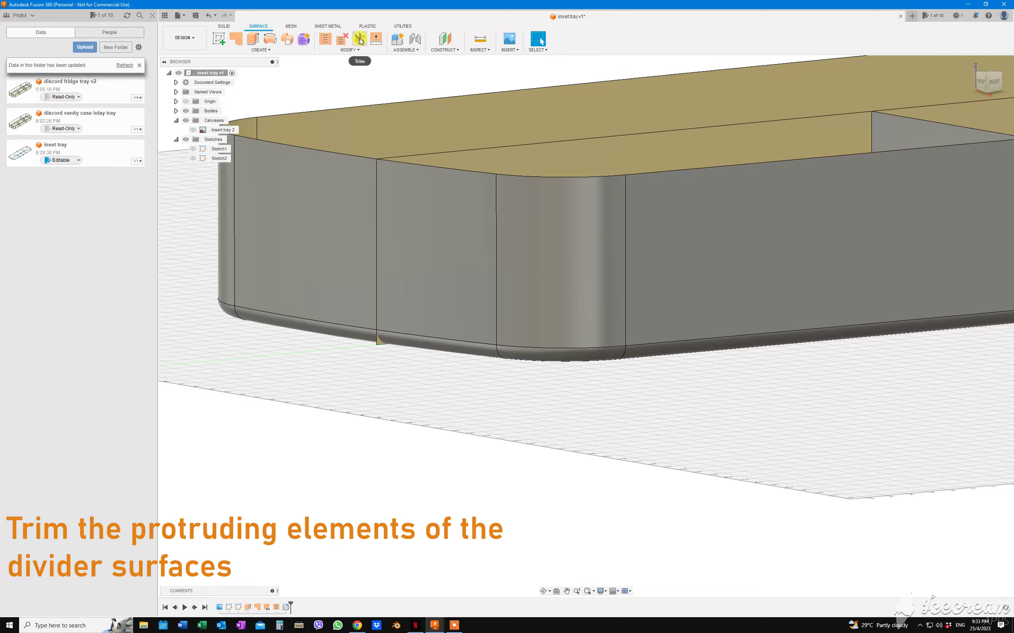
- Start a surface trim with the tray body as the trim tool
{"action": "left_click", "coordinate": [360, 40]}
{"action": "left_click", "coordinate": [354, 172]}
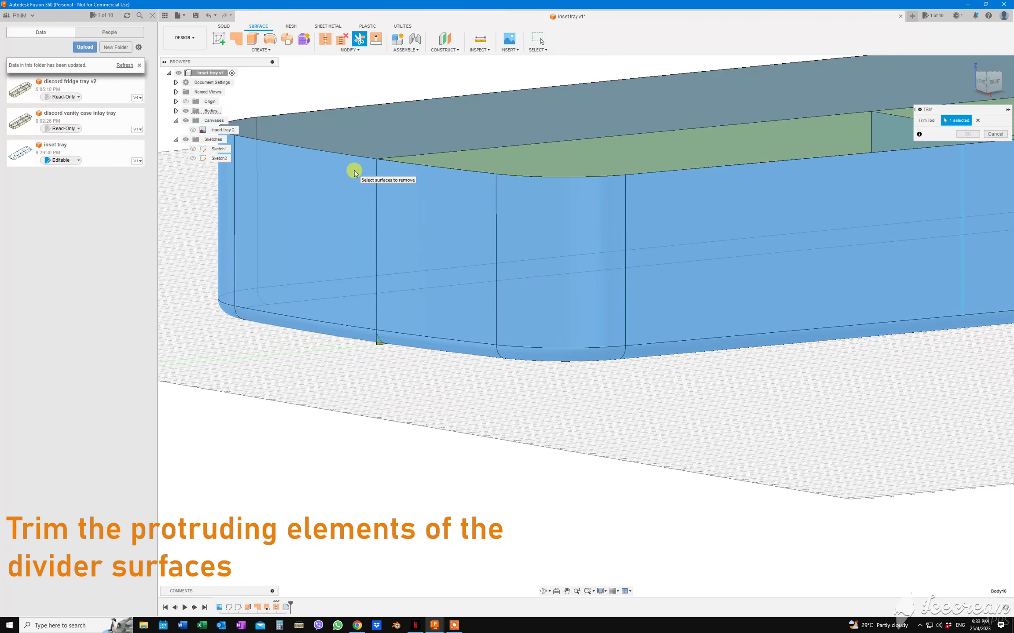
{"action": "scroll", "coordinate": [344, 289], "scroll_direction": "up", "scroll_amount": 2}
{"action": "scroll", "coordinate": [346, 317], "scroll_direction": "up", "scroll_amount": 2}
{"action": "scroll", "coordinate": [358, 331], "scroll_direction": "up", "scroll_amount": 1}
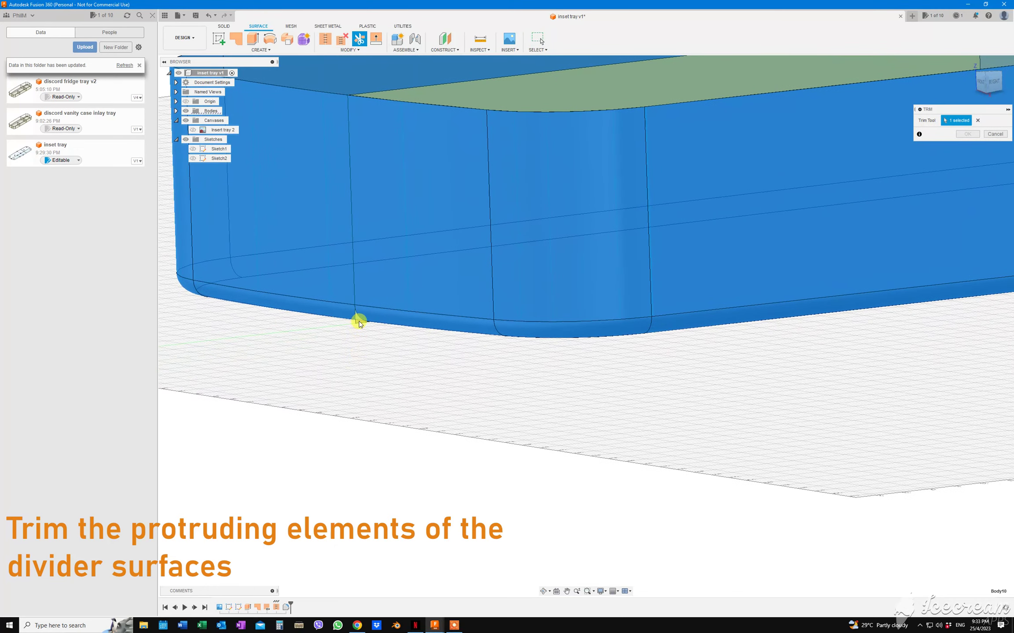
{"action": "mouse_move", "coordinate": [358, 323]}
{"action": "middle_mouse_down", "text": "shift"}
{"action": "mouse_move", "coordinate": [387, 328]}
{"action": "mouse_move", "coordinate": [545, 285]}
{"action": "mouse_move", "coordinate": [491, 296]}
{"action": "mouse_move", "coordinate": [378, 395]}
{"action": "middle_mouse_up", "text": "shift"}
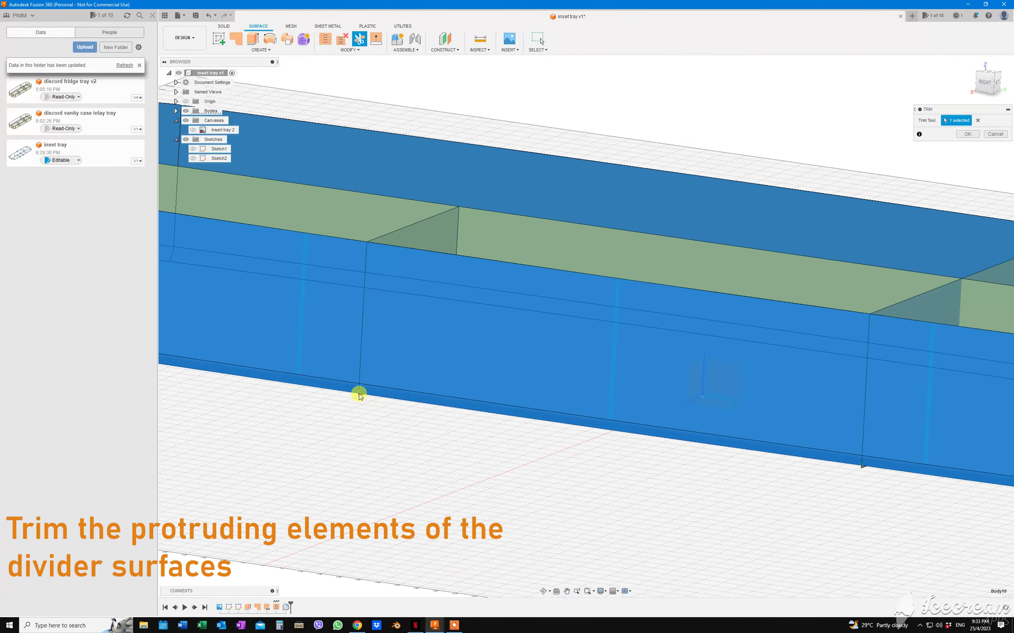
{"action": "mouse_move", "coordinate": [360, 395]}
{"action": "middle_mouse_down", "text": "shift"}
{"action": "mouse_move", "coordinate": [502, 434]}
{"action": "mouse_move", "coordinate": [588, 407]}
{"action": "mouse_move", "coordinate": [536, 449]}
{"action": "middle_mouse_up", "text": "shift"}
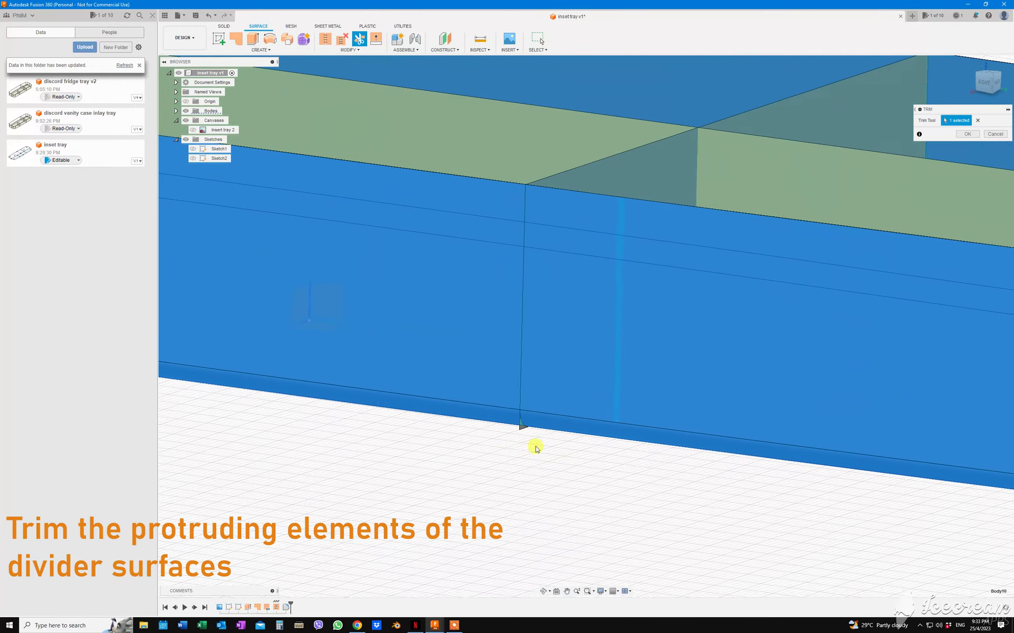
- Trim away the divider pieces protruding past the outer wall
{"action": "scroll", "coordinate": [521, 429], "scroll_direction": "down", "scroll_amount": 10}
{"action": "mouse_move", "coordinate": [470, 409]}
{"action": "middle_mouse_down", "text": "shift"}
{"action": "mouse_move", "coordinate": [550, 410]}
{"action": "mouse_move", "coordinate": [469, 404]}
{"action": "middle_mouse_up", "text": "shift"}
{"action": "scroll", "coordinate": [469, 404], "scroll_direction": "up", "scroll_amount": 2}
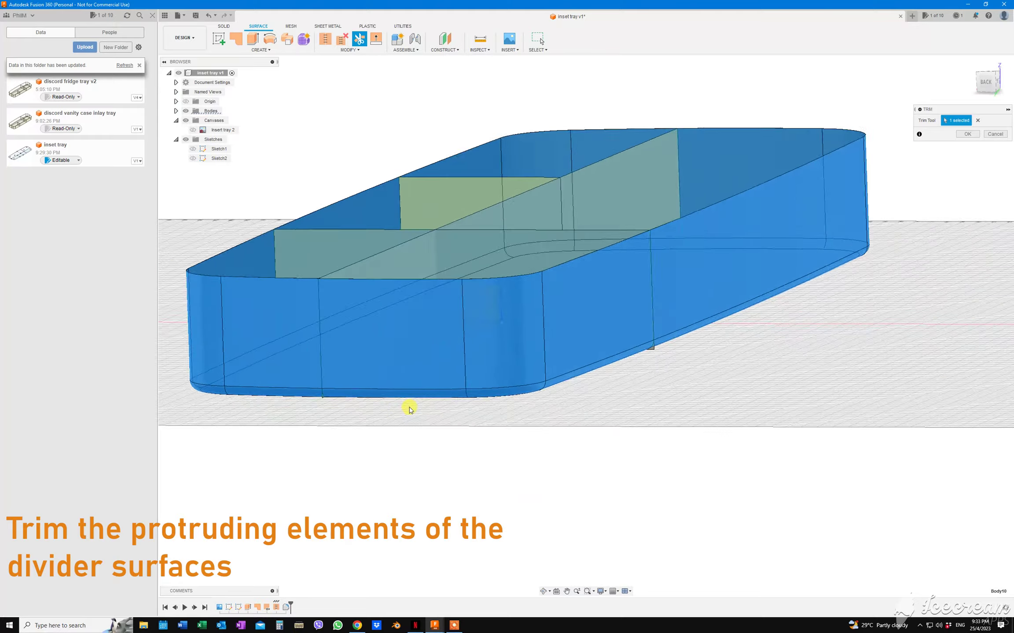
{"action": "scroll", "coordinate": [407, 408], "scroll_direction": "up", "scroll_amount": 2}
{"action": "scroll", "coordinate": [376, 402], "scroll_direction": "up", "scroll_amount": 2}
{"action": "scroll", "coordinate": [367, 423], "scroll_direction": "up", "scroll_amount": 1}
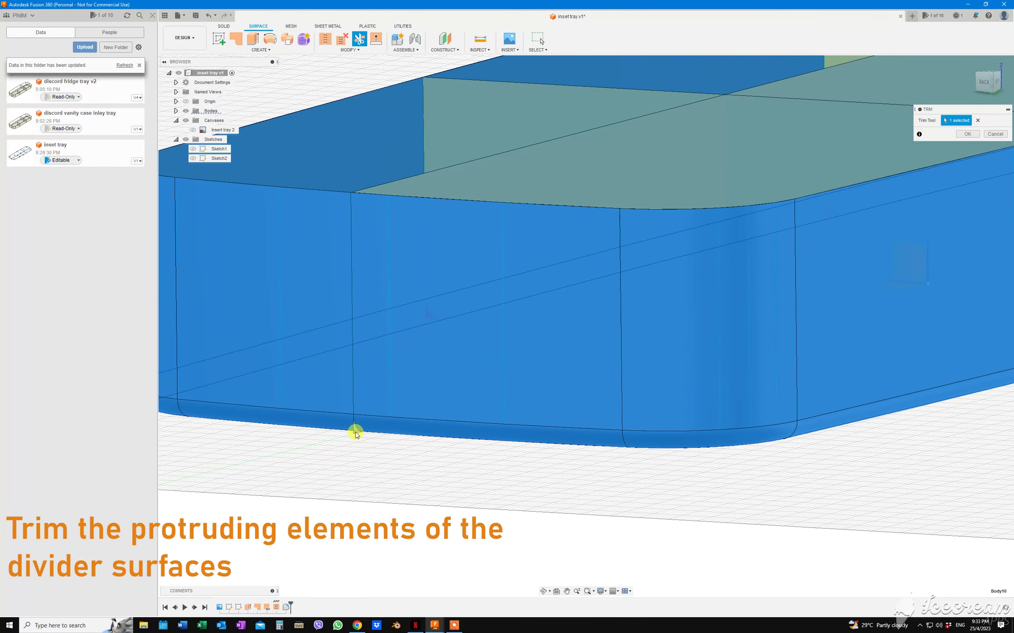
{"action": "scroll", "coordinate": [356, 432], "scroll_direction": "down", "scroll_amount": 3}
{"action": "mouse_move", "coordinate": [423, 425]}
{"action": "middle_mouse_down", "text": "shift"}
{"action": "mouse_move", "coordinate": [557, 409]}
{"action": "mouse_move", "coordinate": [530, 421]}
{"action": "mouse_move", "coordinate": [322, 420]}
{"action": "middle_mouse_up", "text": "shift"}
{"action": "scroll", "coordinate": [418, 441], "scroll_direction": "down", "scroll_amount": 2}
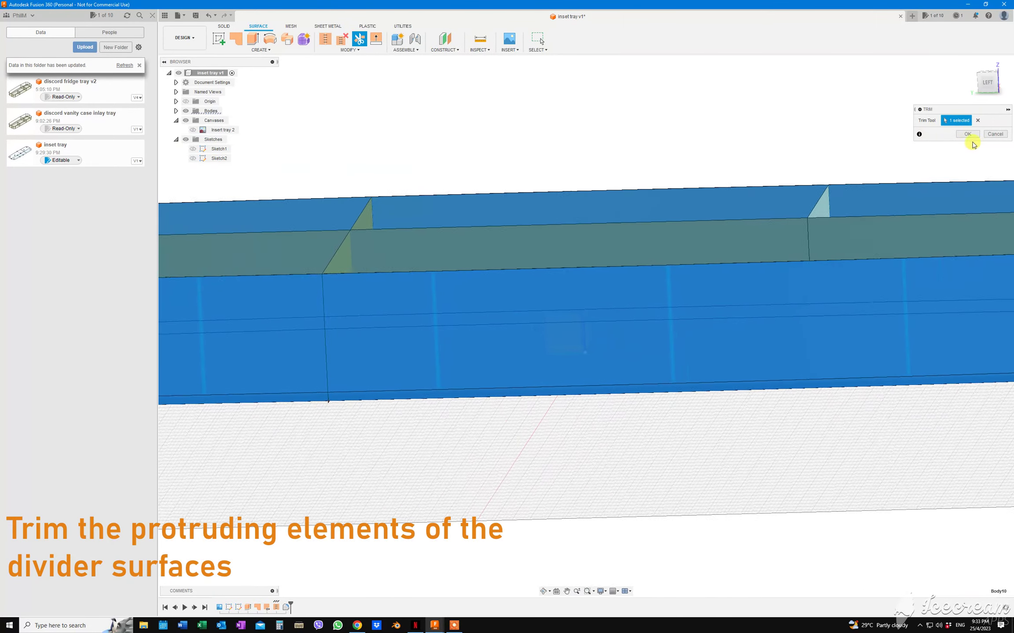
{"action": "left_click", "coordinate": [968, 134]}
{"action": "mouse_move", "coordinate": [939, 132]}
{"action": "middle_mouse_down", "text": "shift"}
{"action": "mouse_move", "coordinate": [669, 113]}
{"action": "mouse_move", "coordinate": [570, 179]}
{"action": "mouse_move", "coordinate": [570, 222]}
{"action": "mouse_move", "coordinate": [609, 238]}
{"action": "mouse_move", "coordinate": [586, 214]}
{"action": "middle_mouse_up", "text": "shift"}
{"action": "scroll", "coordinate": [597, 208], "scroll_direction": "up", "scroll_amount": 2}
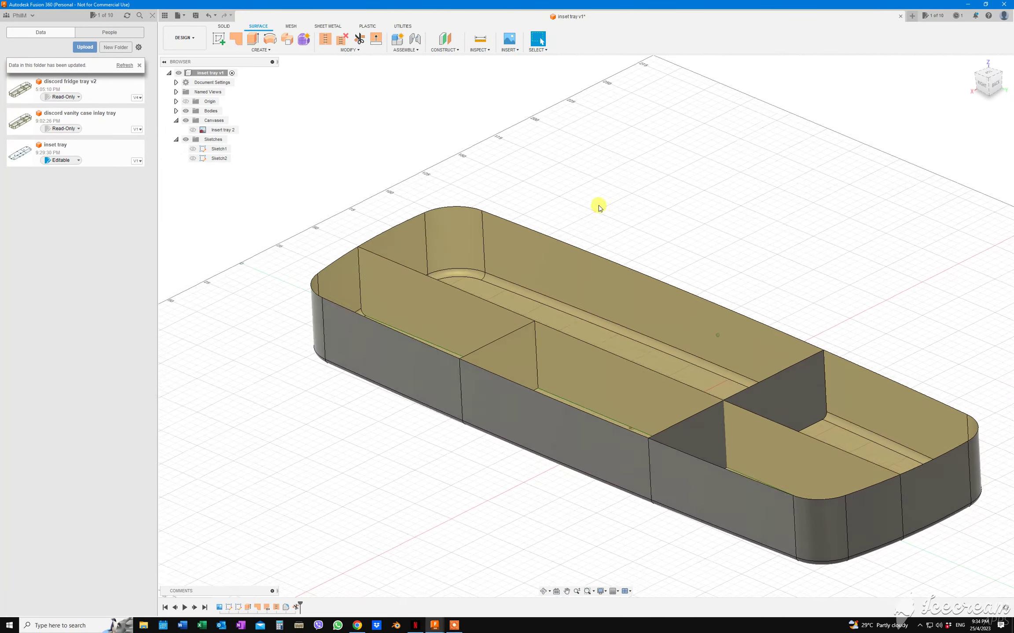
- Thicken the tray surface 1 mm with Symmetric direction into a solid
{"action": "scroll", "coordinate": [602, 197], "scroll_direction": "up", "scroll_amount": 2}
{"action": "scroll", "coordinate": [619, 192], "scroll_direction": "up", "scroll_amount": 2}
{"action": "scroll", "coordinate": [619, 191], "scroll_direction": "up", "scroll_amount": 1}
{"action": "scroll", "coordinate": [620, 191], "scroll_direction": "up", "scroll_amount": 1}
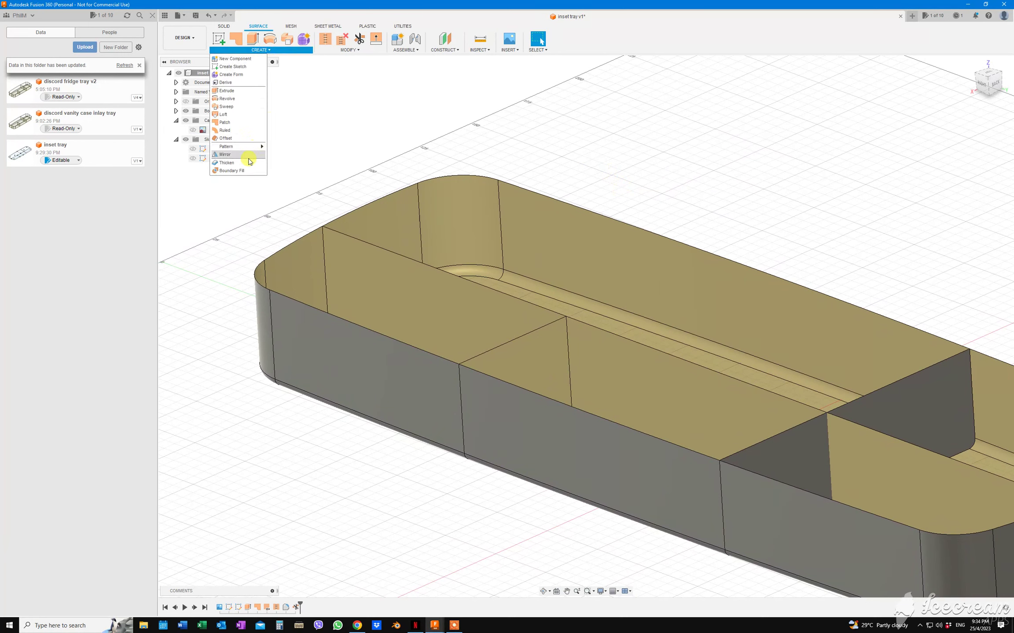
{"action": "left_click", "coordinate": [238, 163]}
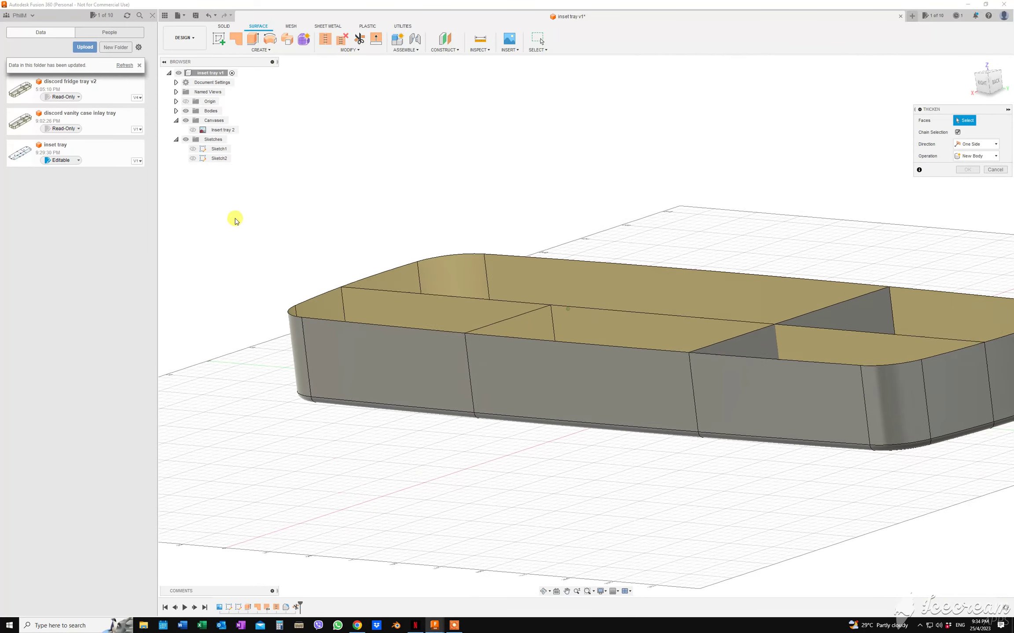
{"action": "left_click", "coordinate": [350, 355]}
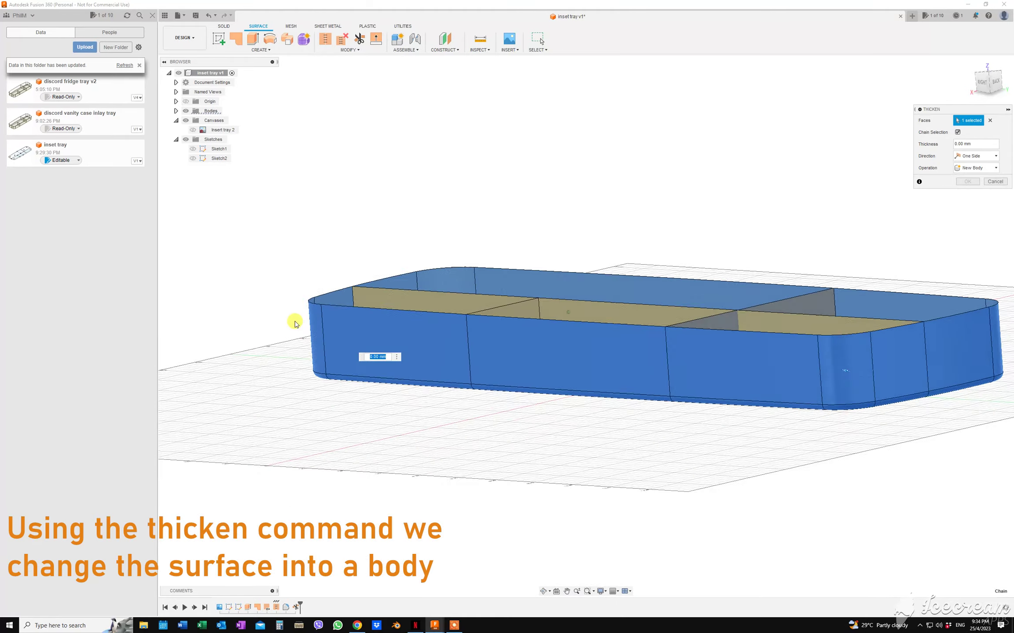
{"action": "middle_click_drag", "start_coordinate": [457, 279], "coordinate": [973, 561], "text": "shift"}
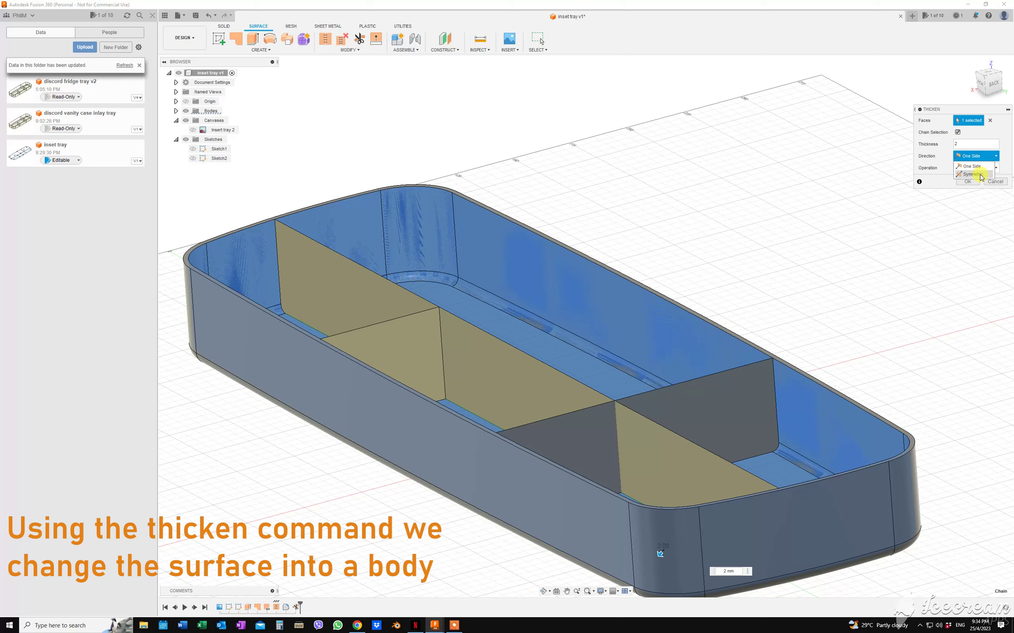
{"action": "left_click", "coordinate": [977, 174]}
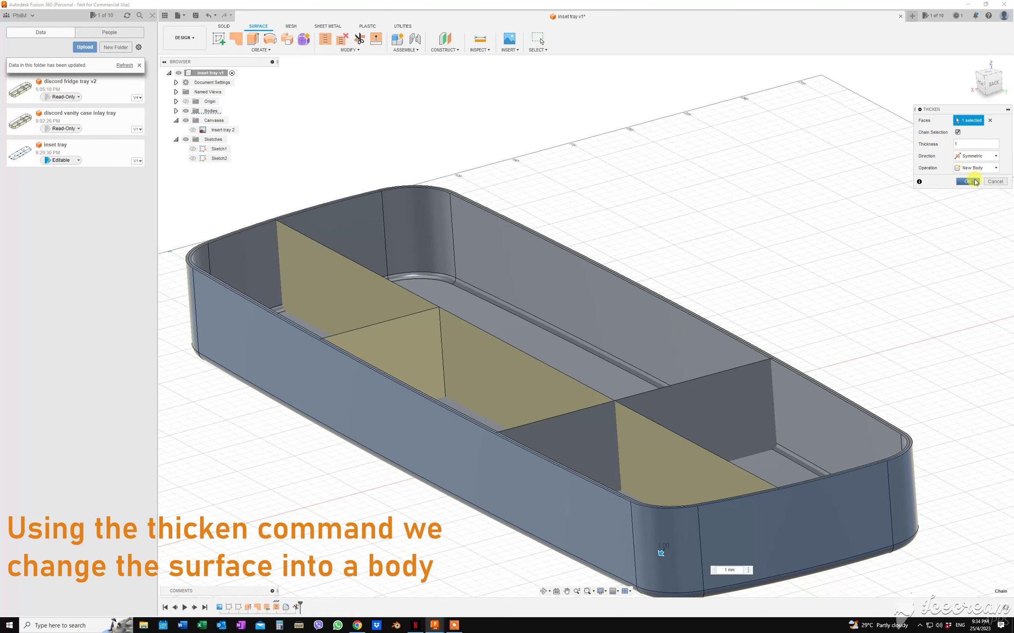
{"action": "left_click", "coordinate": [967, 182]}
{"action": "mouse_move", "coordinate": [606, 182]}
{"action": "middle_mouse_down", "text": "shift"}
{"action": "mouse_move", "coordinate": [328, 163]}
{"action": "mouse_move", "coordinate": [189, 121]}
{"action": "middle_mouse_up", "text": "shift"}
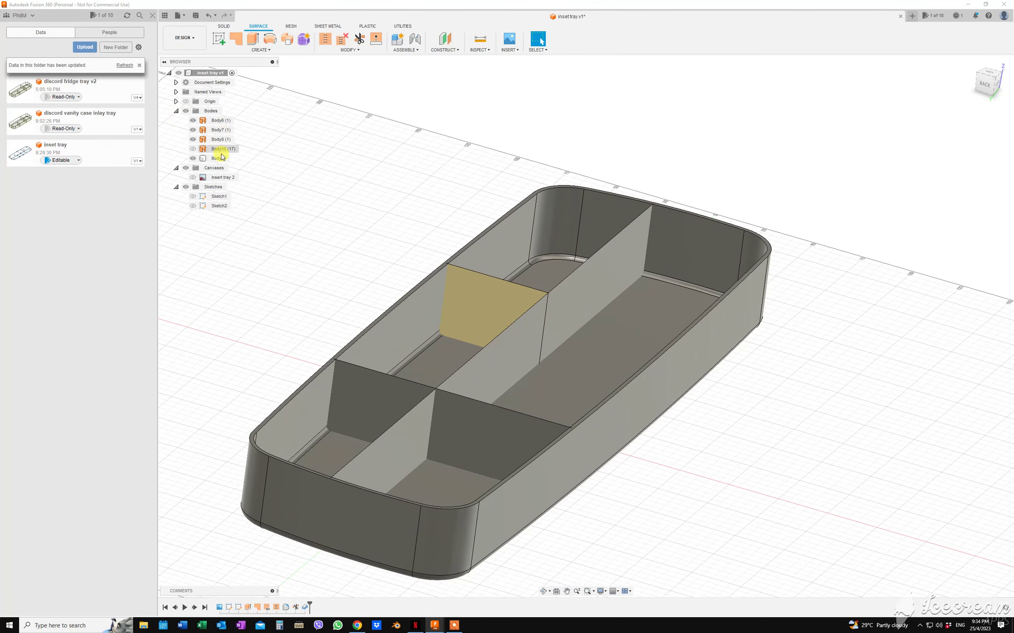
- Select the three divider panel faces, including the long centre divider
{"action": "left_click", "coordinate": [218, 159]}
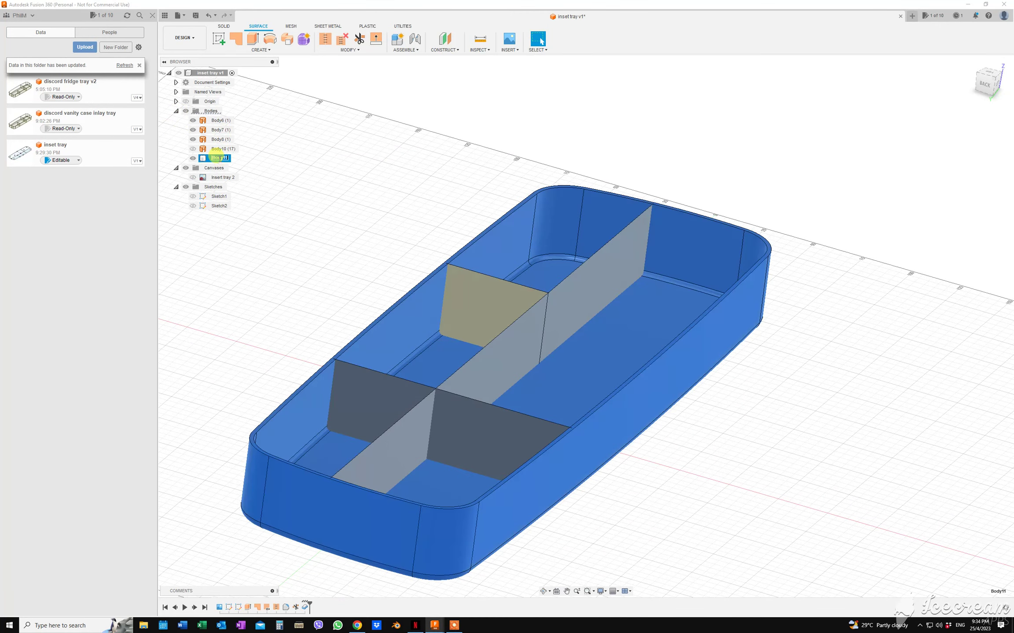
{"action": "scroll", "coordinate": [321, 163], "scroll_direction": "up", "scroll_amount": 2}
{"action": "left_click", "coordinate": [324, 334]}
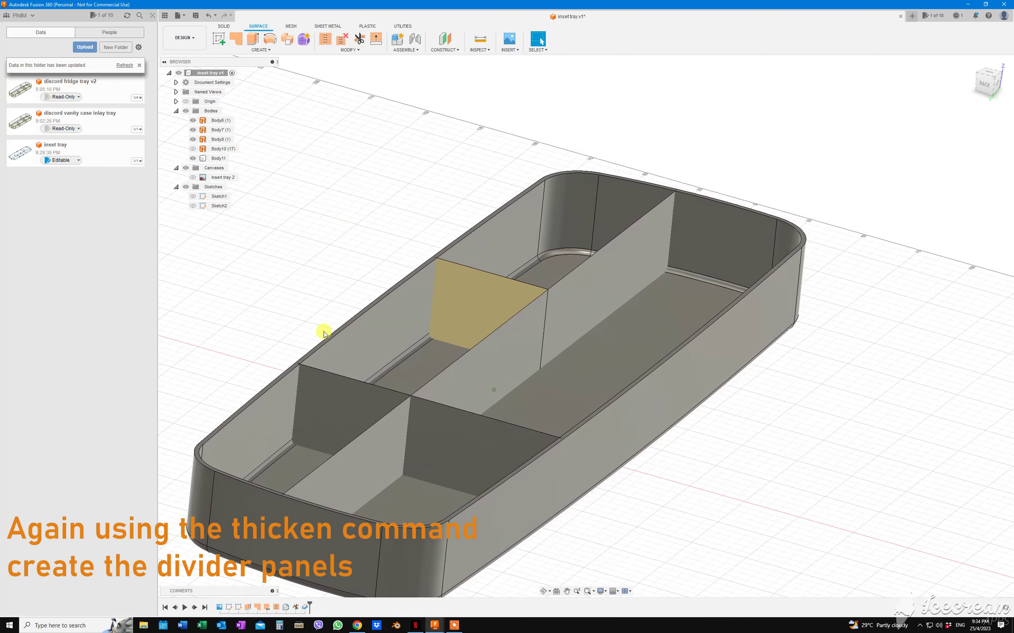
{"action": "left_click", "coordinate": [342, 391]}
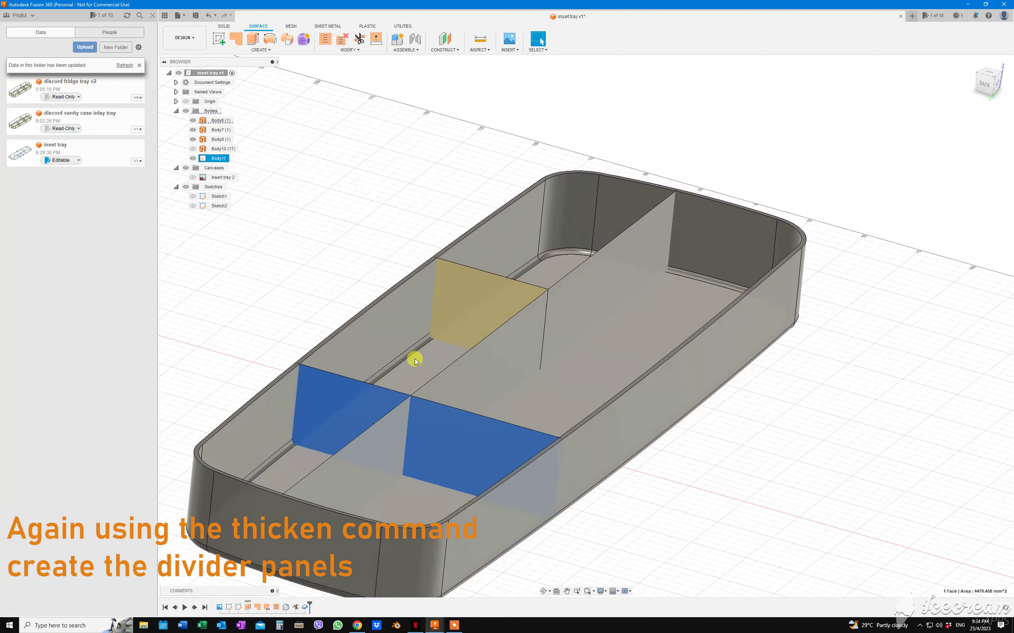
{"action": "left_click", "coordinate": [483, 300]}
{"action": "left_click", "coordinate": [503, 344]}
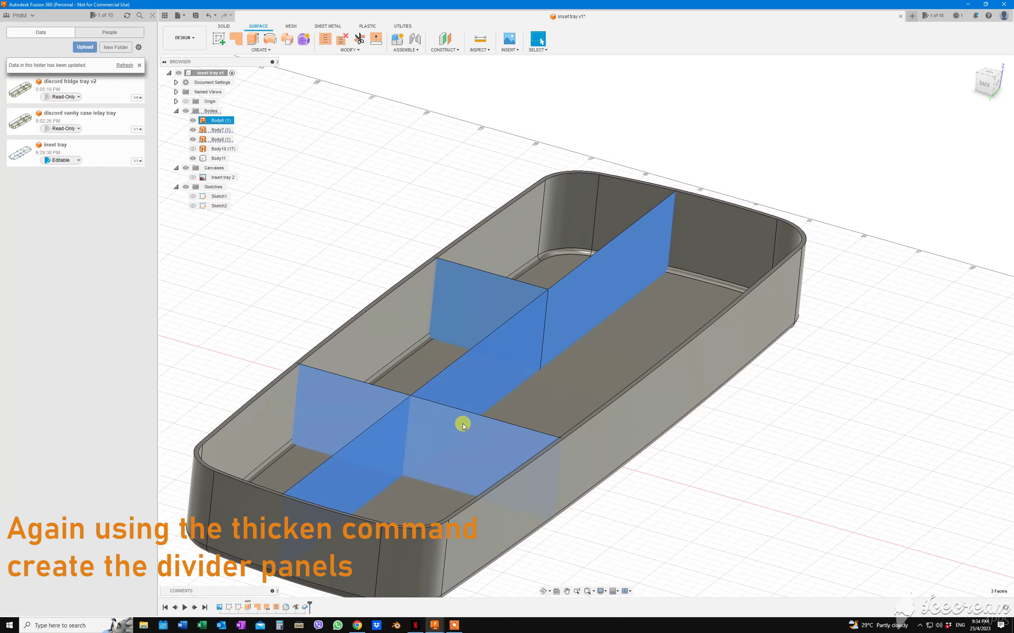
{"action": "middle_click_drag", "start_coordinate": [266, 187], "coordinate": [268, 51], "text": "shift"}
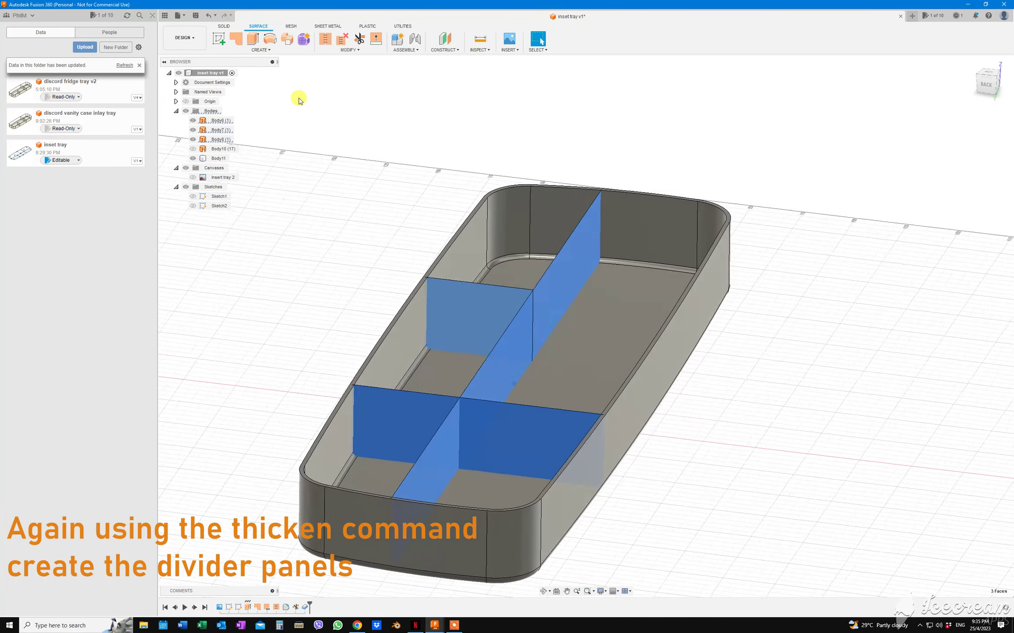
- Thicken the three dividers 1.00 mm symmetrically into new body Body12
{"action": "left_click", "coordinate": [267, 52]}
{"action": "mouse_move", "coordinate": [226, 162]}
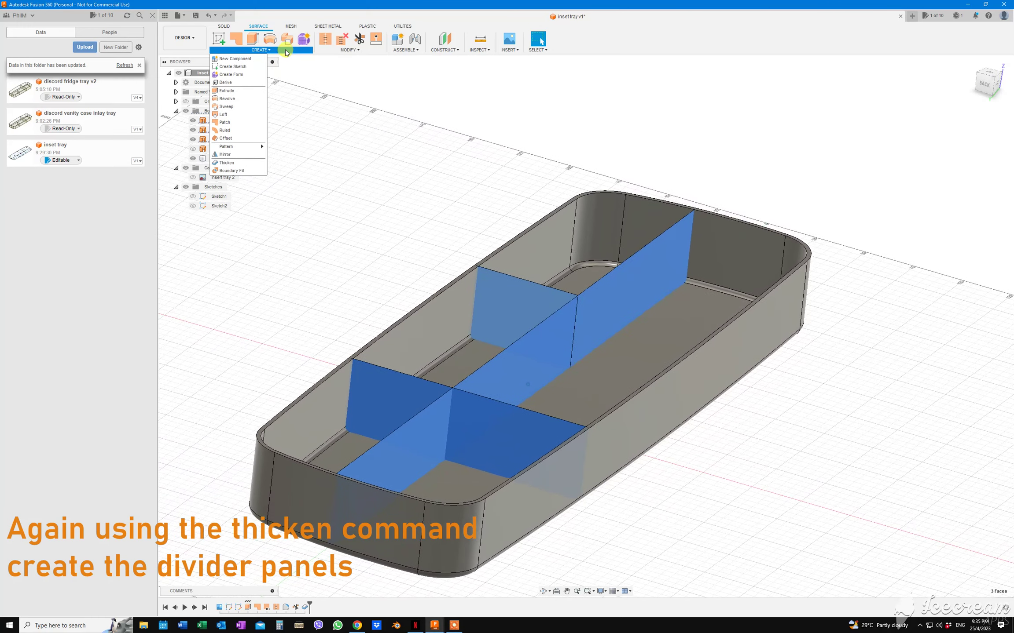
{"action": "left_click", "coordinate": [227, 164]}
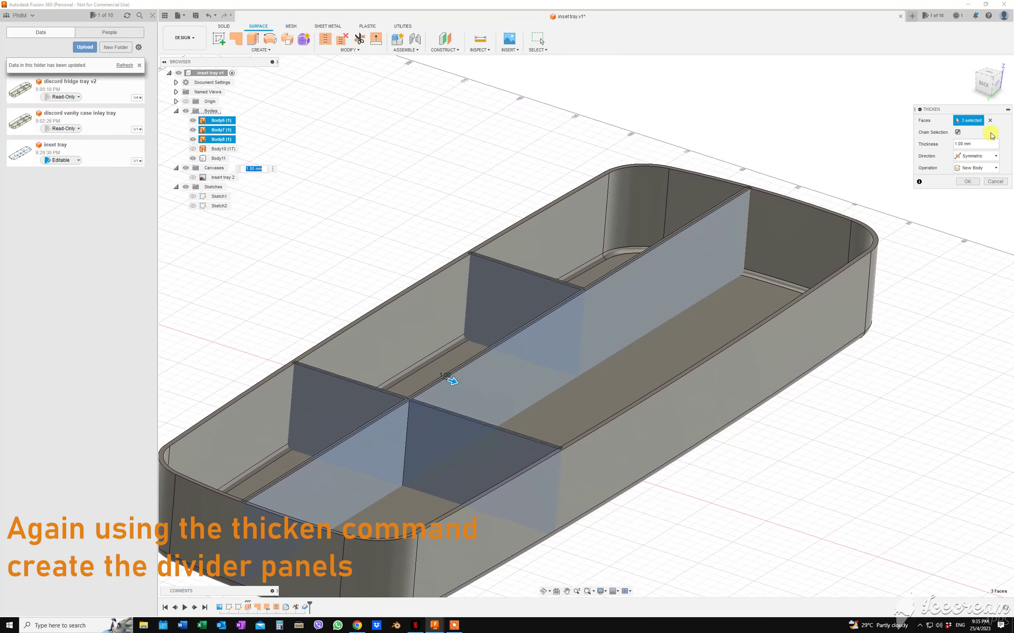
{"action": "left_click", "coordinate": [967, 182]}
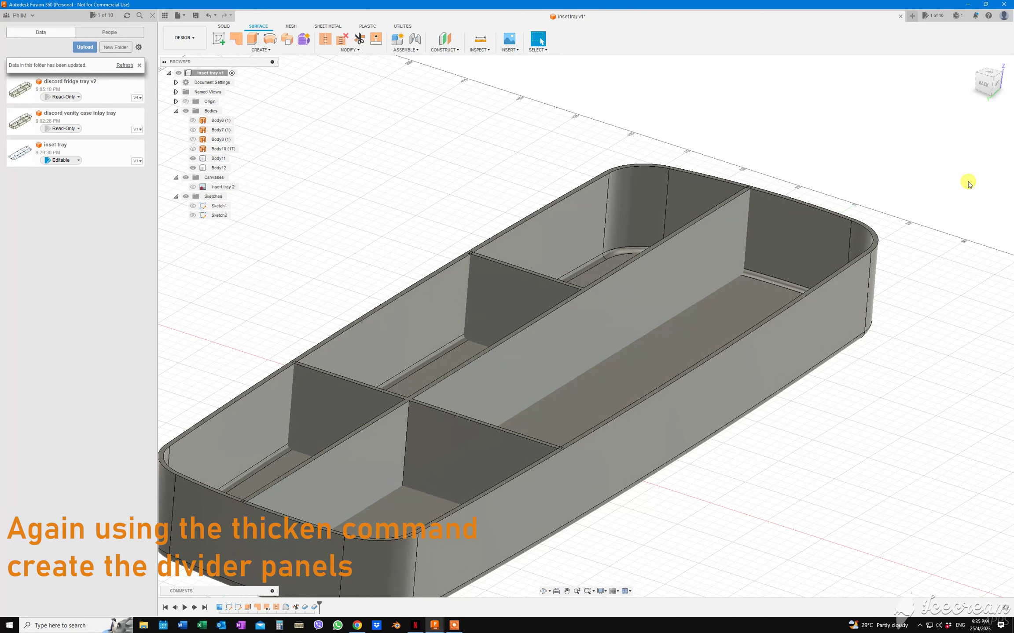
{"action": "scroll", "coordinate": [486, 146], "scroll_direction": "down", "scroll_amount": 2}
{"action": "scroll", "coordinate": [463, 143], "scroll_direction": "down", "scroll_amount": 2}
{"action": "scroll", "coordinate": [443, 157], "scroll_direction": "down", "scroll_amount": 2}
{"action": "mouse_move", "coordinate": [443, 157]}
{"action": "middle_mouse_down", "text": "shift"}
{"action": "mouse_move", "coordinate": [406, 152]}
{"action": "mouse_move", "coordinate": [232, 178]}
{"action": "middle_mouse_up", "text": "shift"}
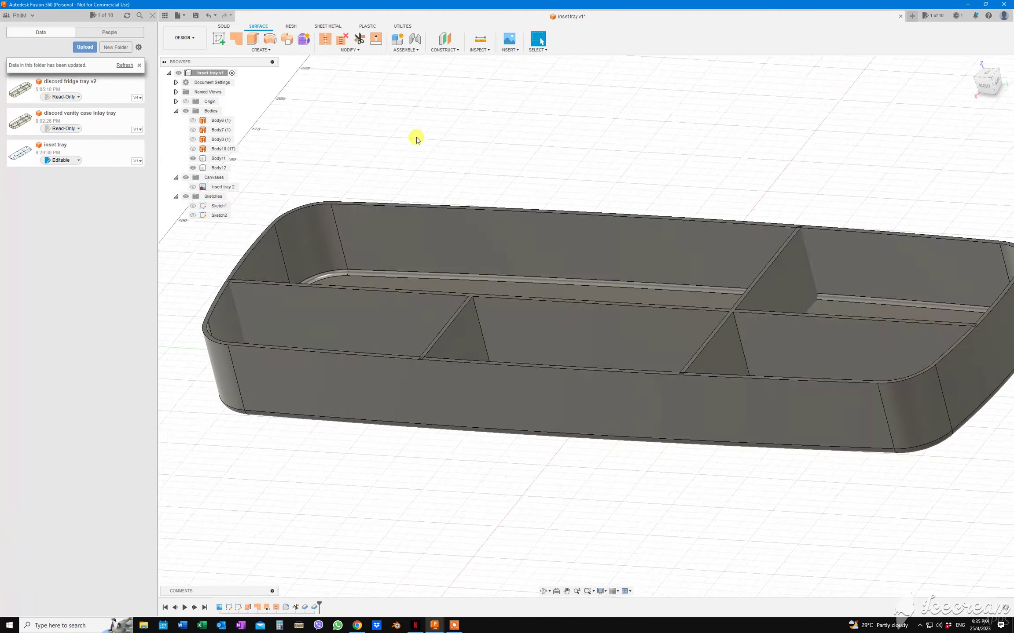
- Check divider body Body12 and tray body Body11 in the browser
{"action": "left_click", "coordinate": [224, 171]}
{"action": "key", "text": "F6"}
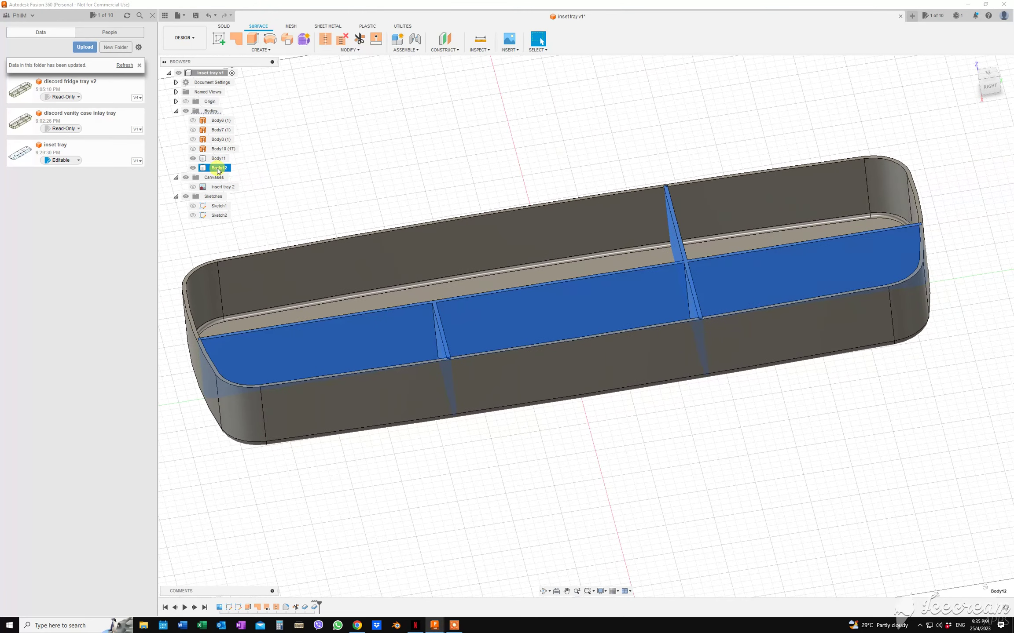
{"action": "left_click", "coordinate": [220, 159]}
{"action": "left_click", "coordinate": [315, 161]}
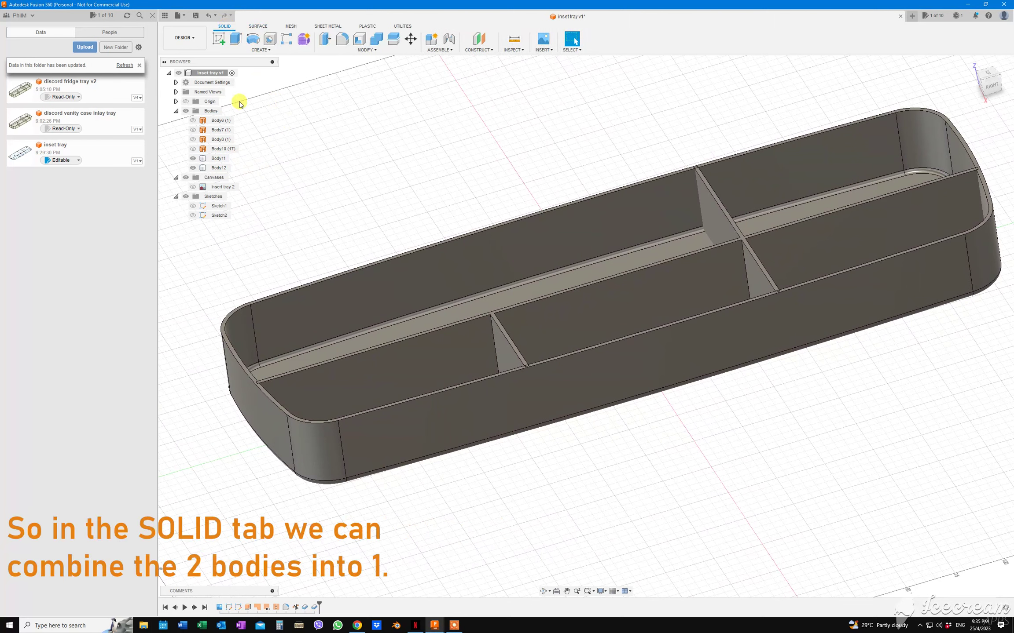
- Combine divider Body12 into tray Body11 with a Join operation
{"action": "left_click", "coordinate": [220, 159]}
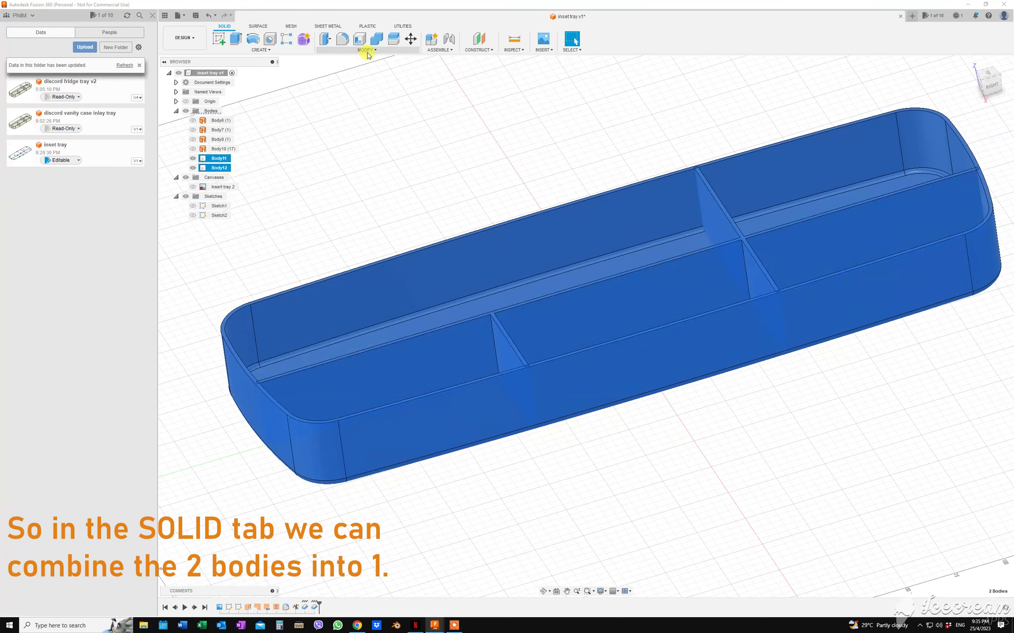
{"action": "left_click", "coordinate": [366, 50]}
{"action": "left_click", "coordinate": [334, 107]}
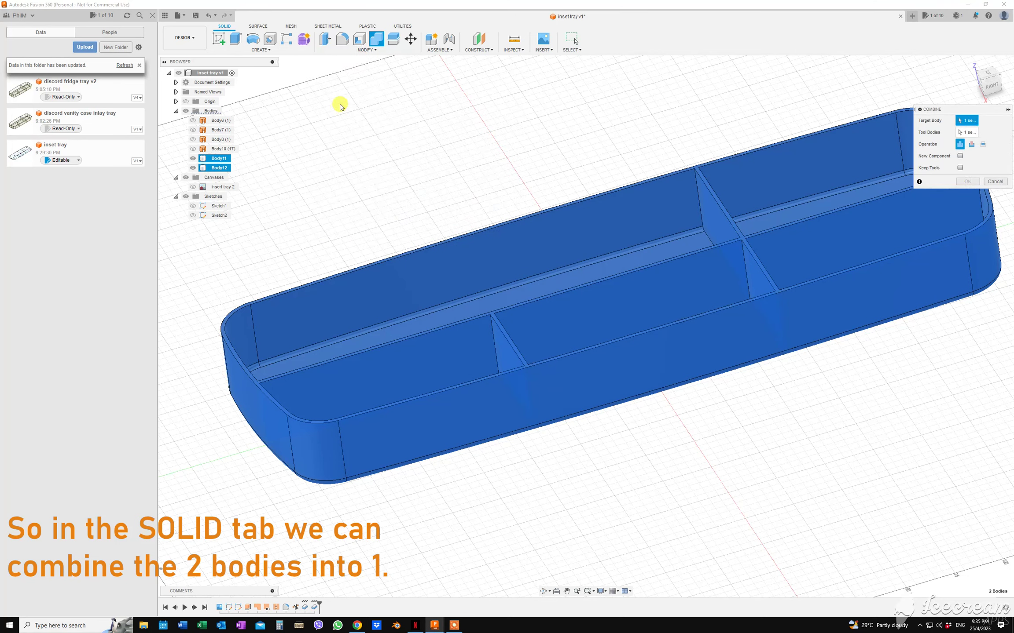
{"action": "left_click", "coordinate": [967, 182]}
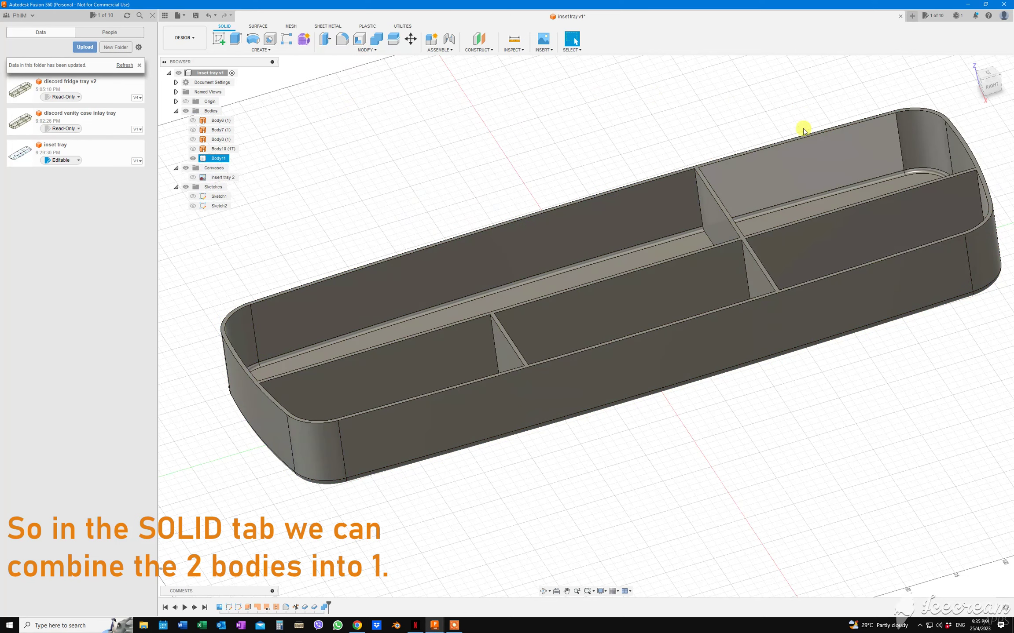
{"action": "left_click", "coordinate": [219, 159]}
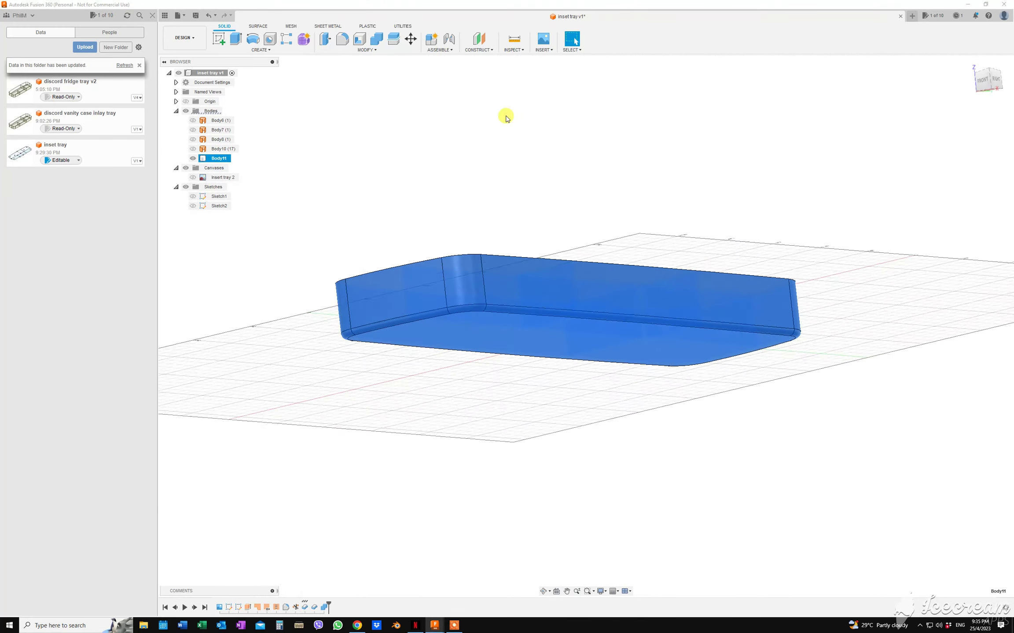